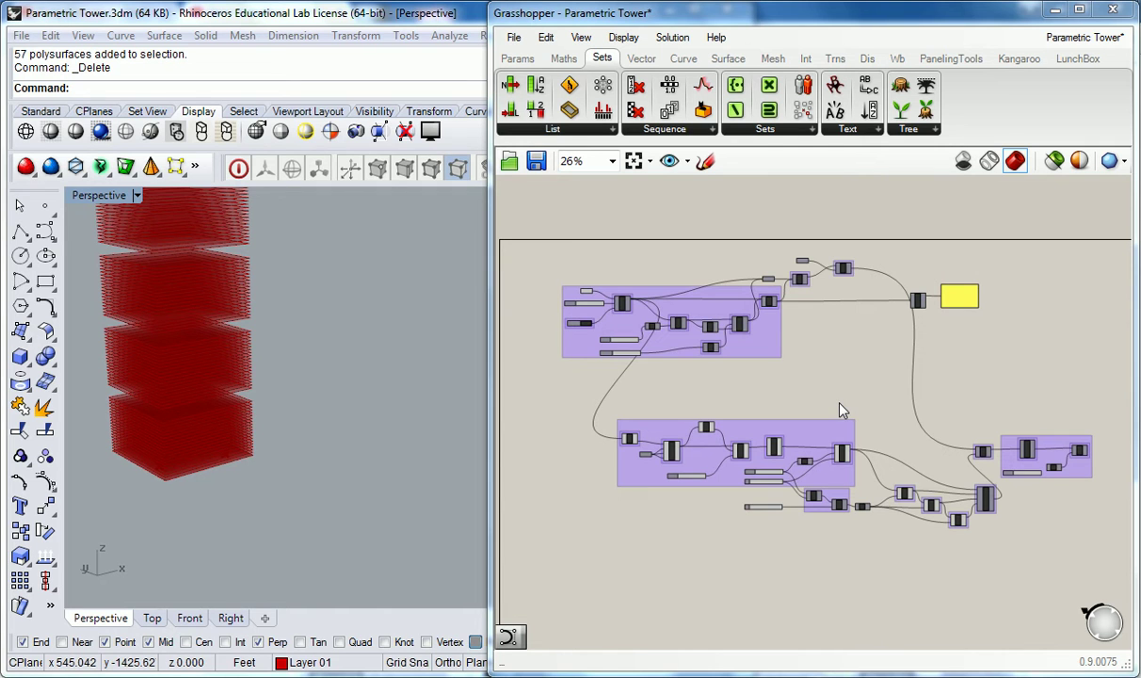
Step: Select the entire definition and move it lower on the canvas, away from the canvas border
right_drag(405, 397, 325, 403)
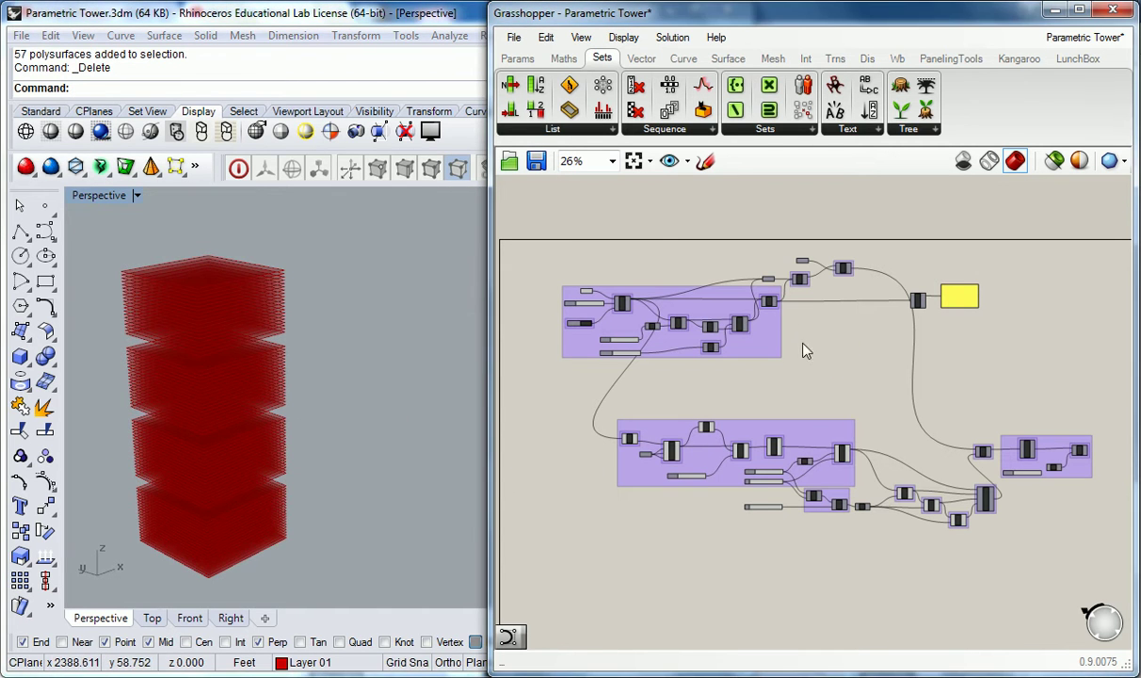
drag(547, 203, 1120, 523)
drag(819, 427, 795, 440)
right_drag(840, 374, 836, 378)
right_drag(773, 438, 781, 462)
drag(765, 440, 772, 490)
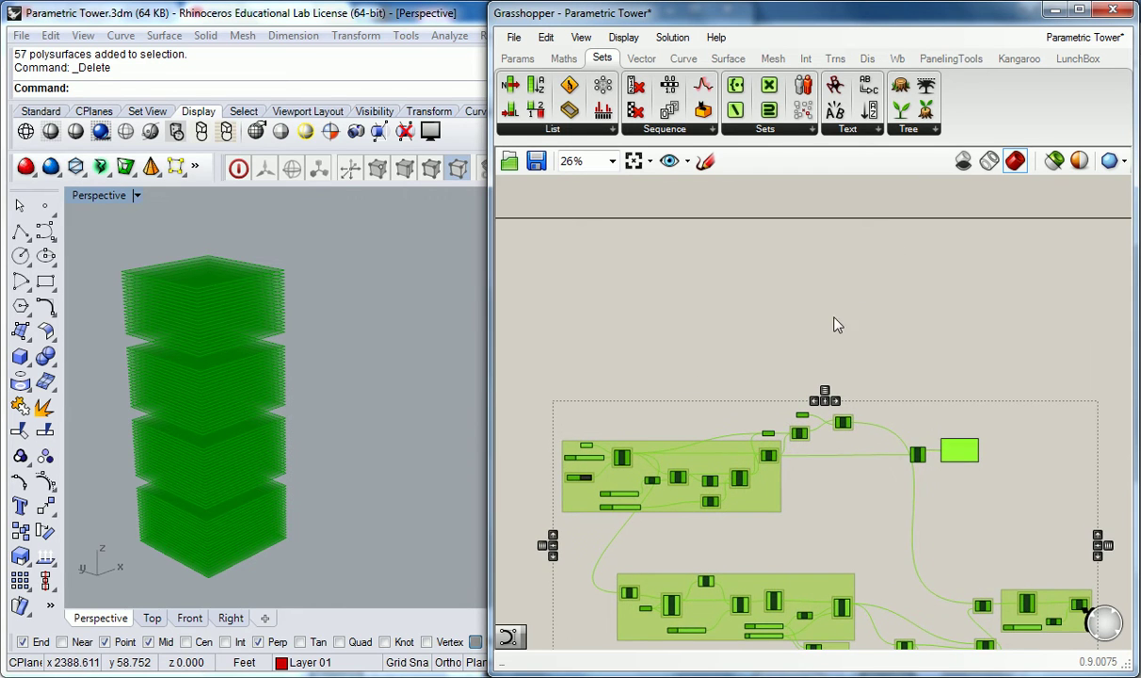
right_drag(823, 360, 835, 267)
click(838, 363)
right_drag(845, 416, 810, 378)
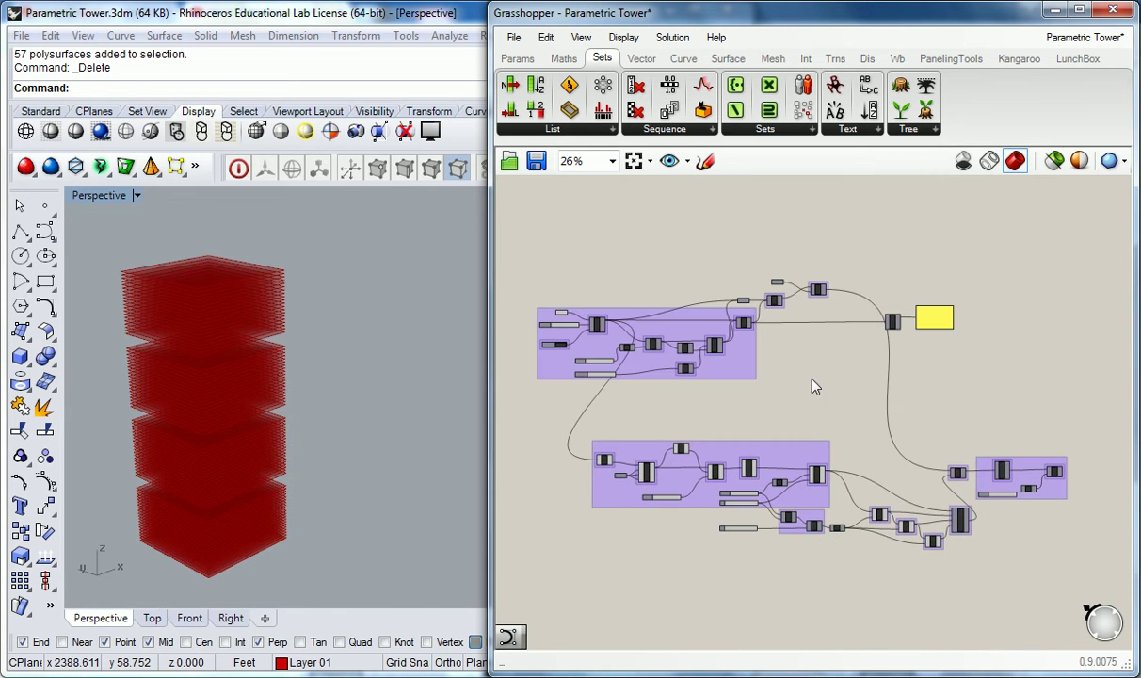
Step: Turn off the preview of all components in the lower half of the definition, including its purple groups
scroll(808, 445, down, 2)
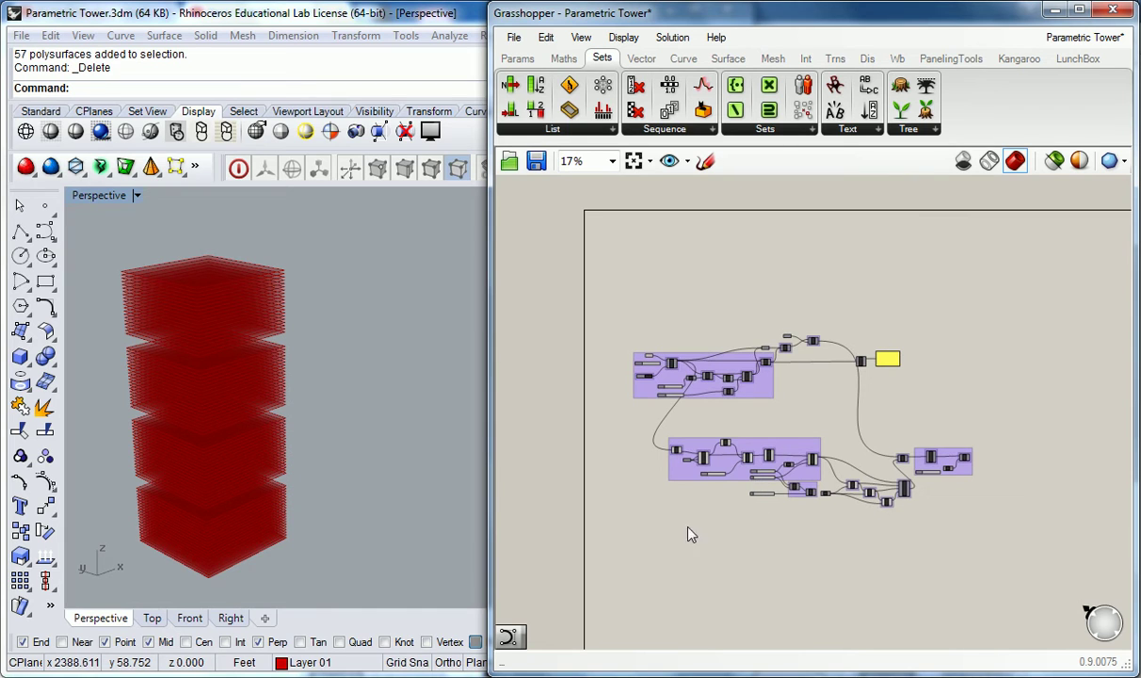
drag(624, 523, 942, 435)
middle_click(814, 463)
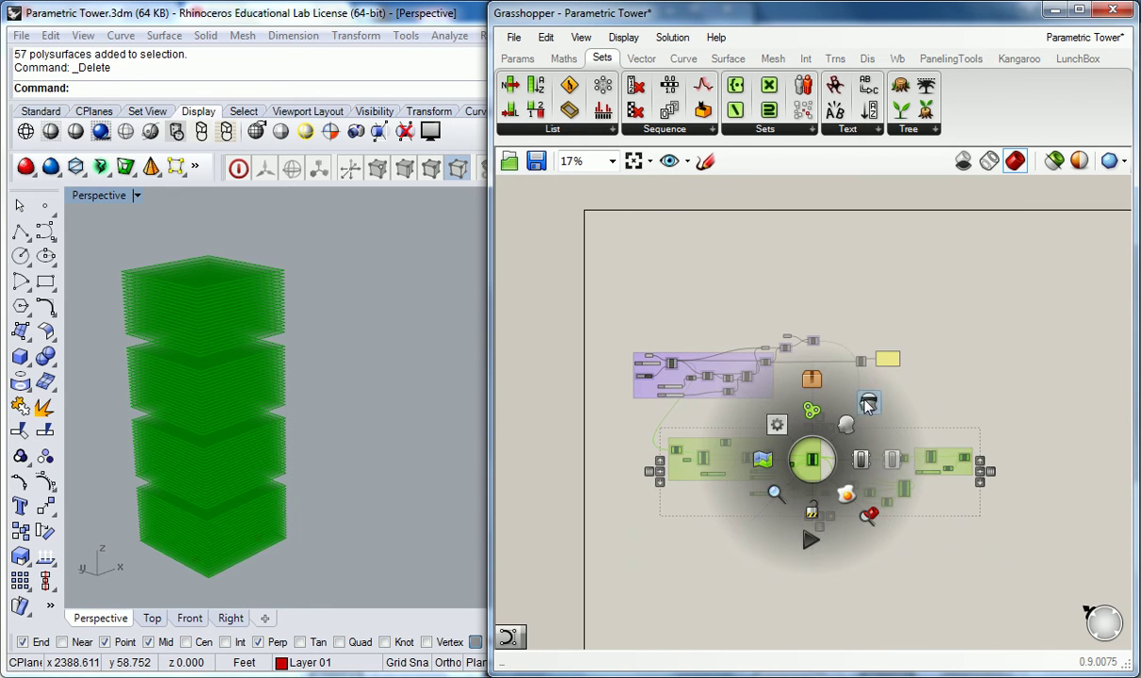
click(814, 463)
click(797, 376)
Step: Turn on the preview of the Loft component in the Loft Skin group
scroll(757, 377, up, 5)
click(759, 375)
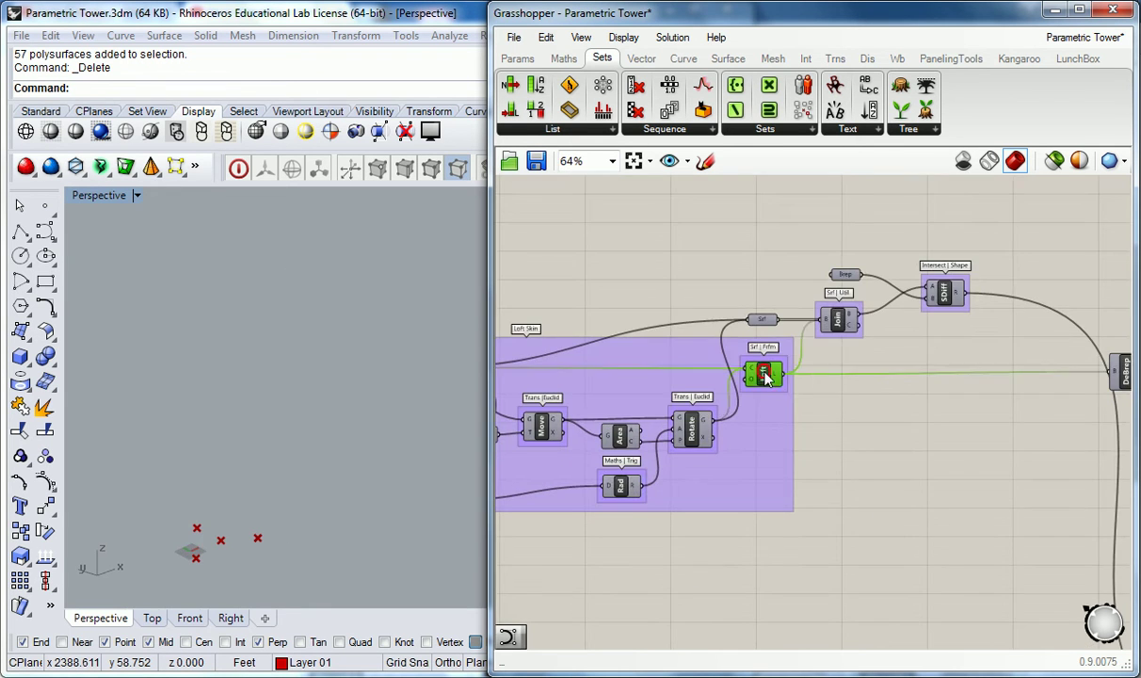
right_click(774, 385)
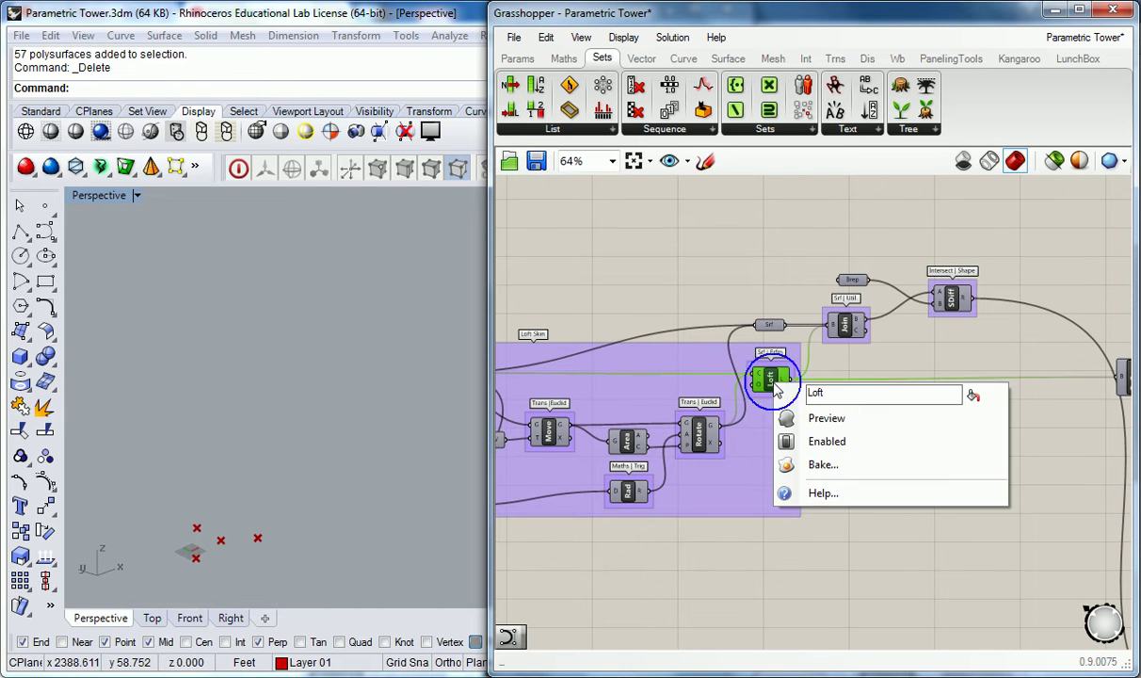
click(818, 418)
click(720, 258)
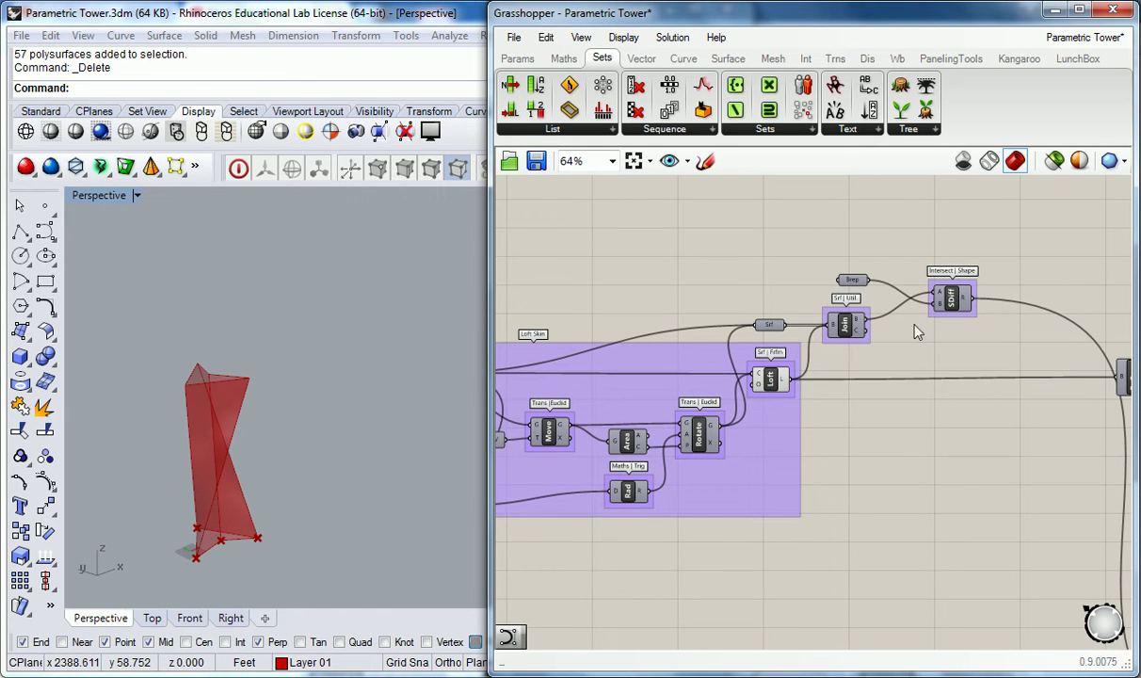
Step: Move the DeBrep component and its attached panel to the empty canvas area above the Loft Skin group
right_drag(939, 323, 835, 326)
right_drag(962, 353, 860, 370)
drag(1037, 311, 901, 411)
right_click(819, 479)
click(768, 459)
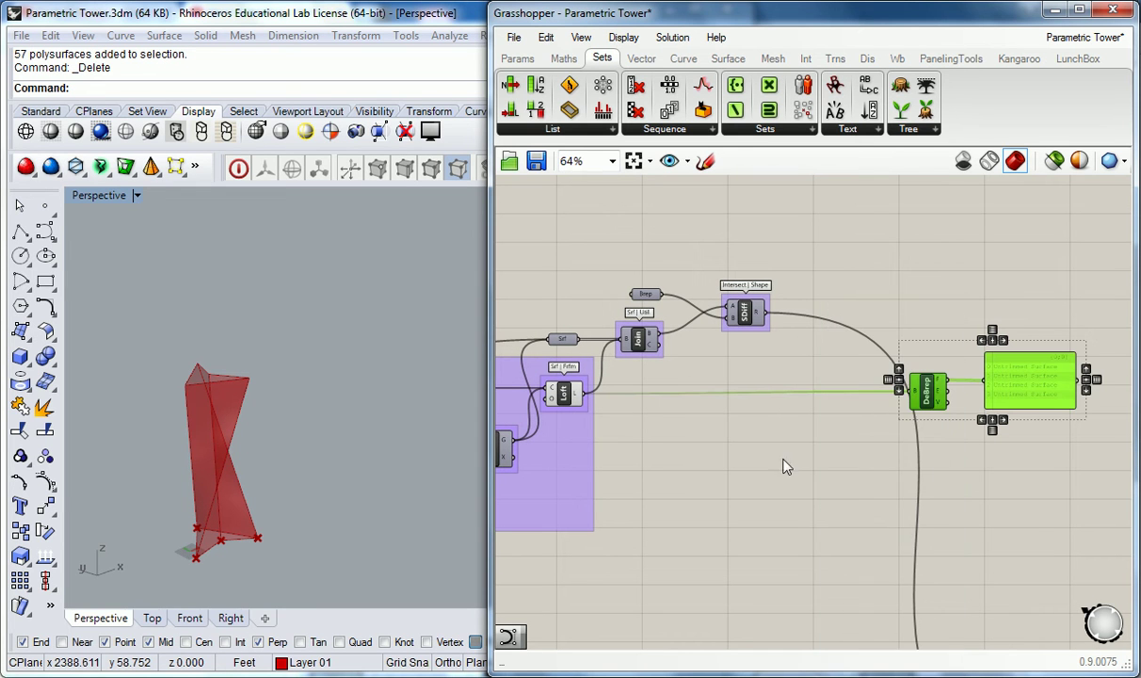
right_drag(763, 428, 863, 437)
drag(1021, 404, 695, 215)
scroll(778, 286, down, 3)
scroll(784, 319, up, 2)
drag(890, 266, 814, 364)
click(769, 269)
scroll(772, 260, down, 3)
scroll(764, 348, up, 2)
drag(873, 339, 784, 329)
click(708, 349)
Step: Examine the DeBrep panel's surface list, the Degree slider feeding the Nurbs curve, and the lofted tower
scroll(711, 357, up, 2)
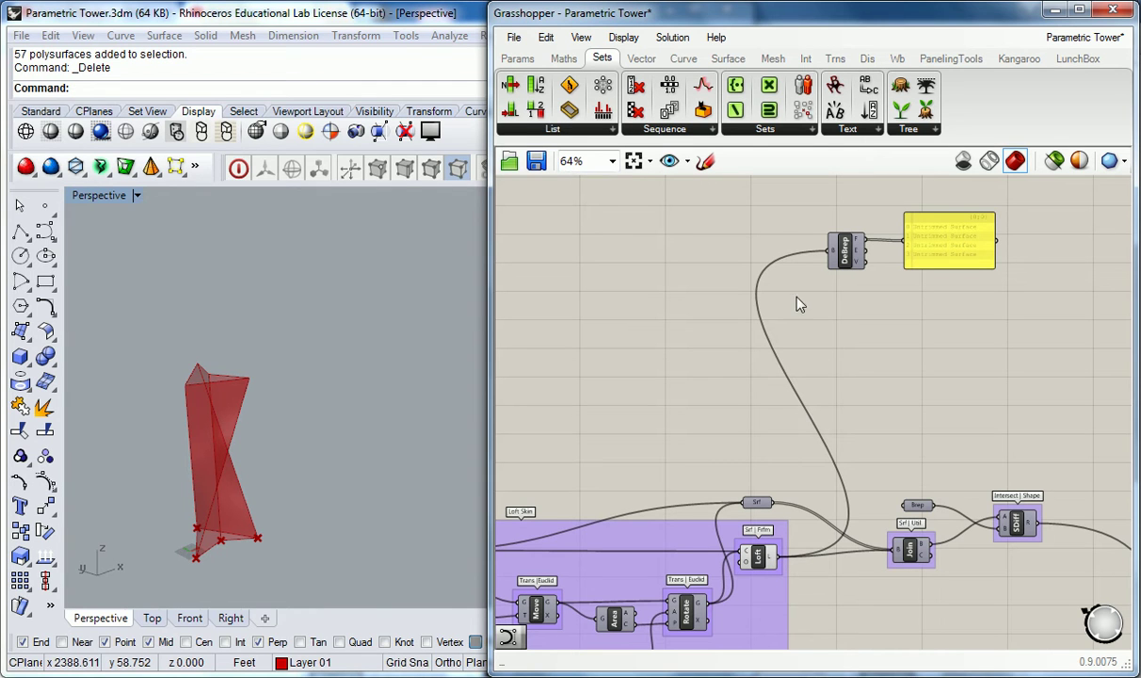
scroll(950, 254, up, 2)
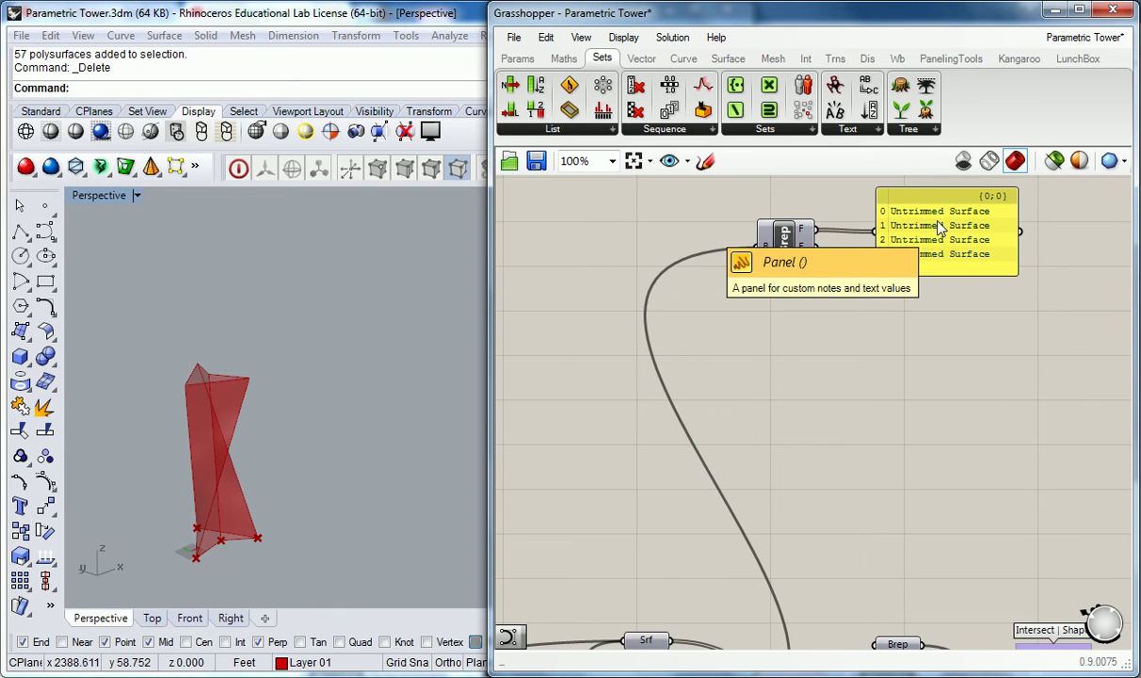
scroll(938, 226, down, 2)
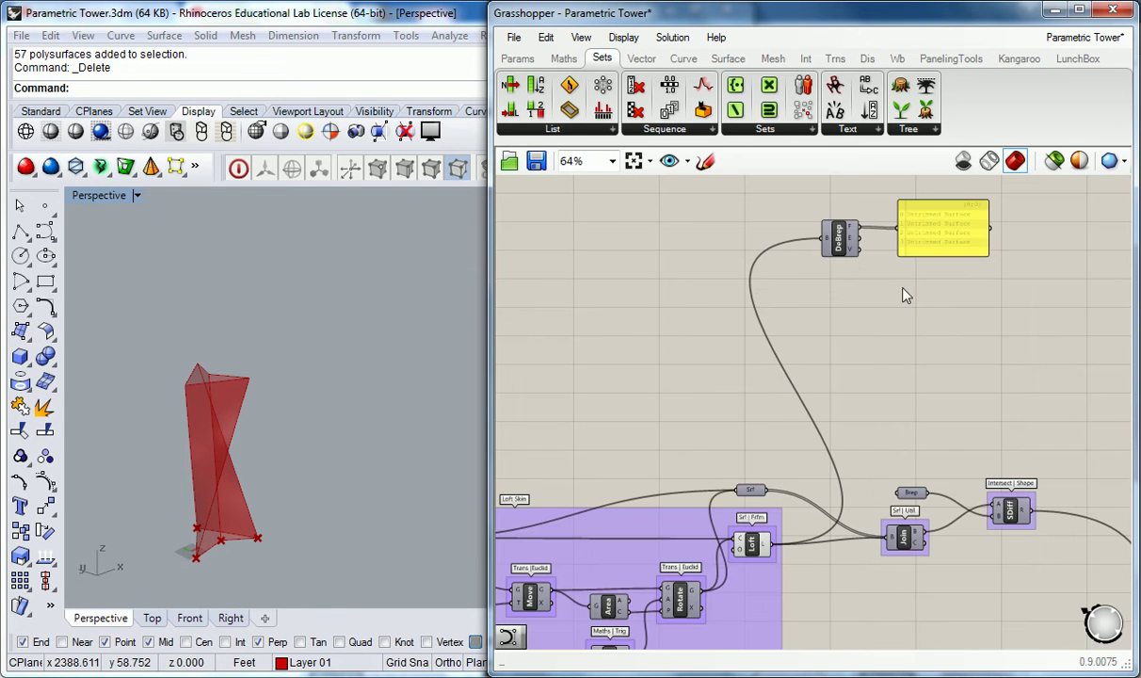
right_drag(811, 415, 760, 385)
right_drag(768, 325, 843, 351)
scroll(786, 349, down, 3)
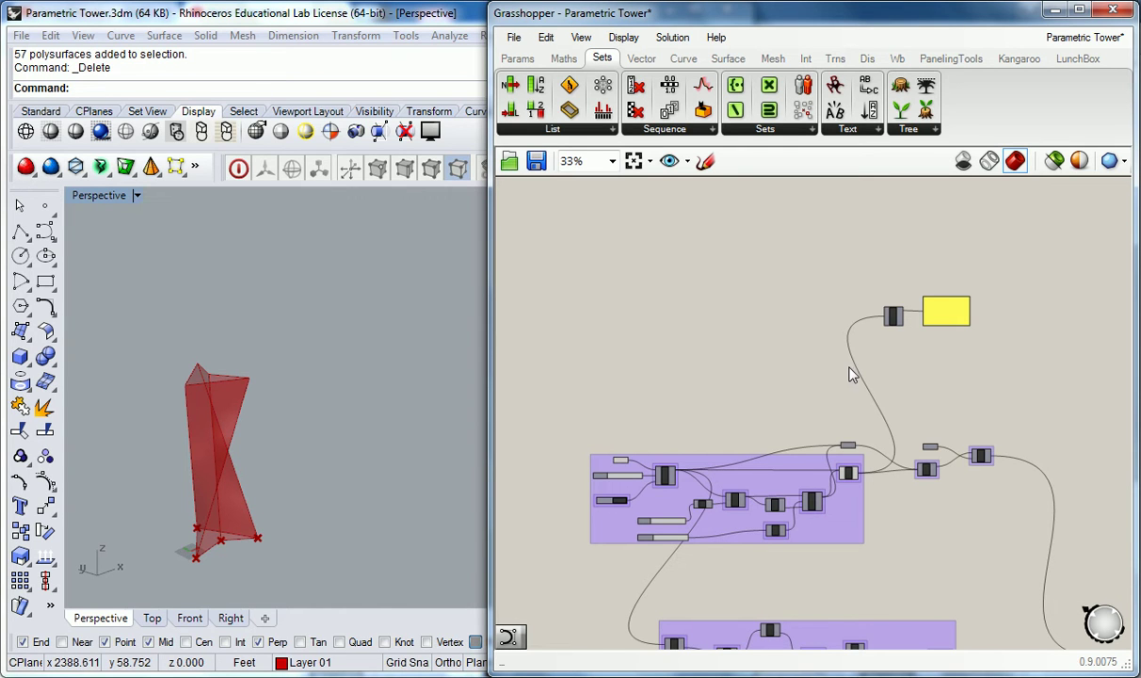
scroll(847, 330, up, 2)
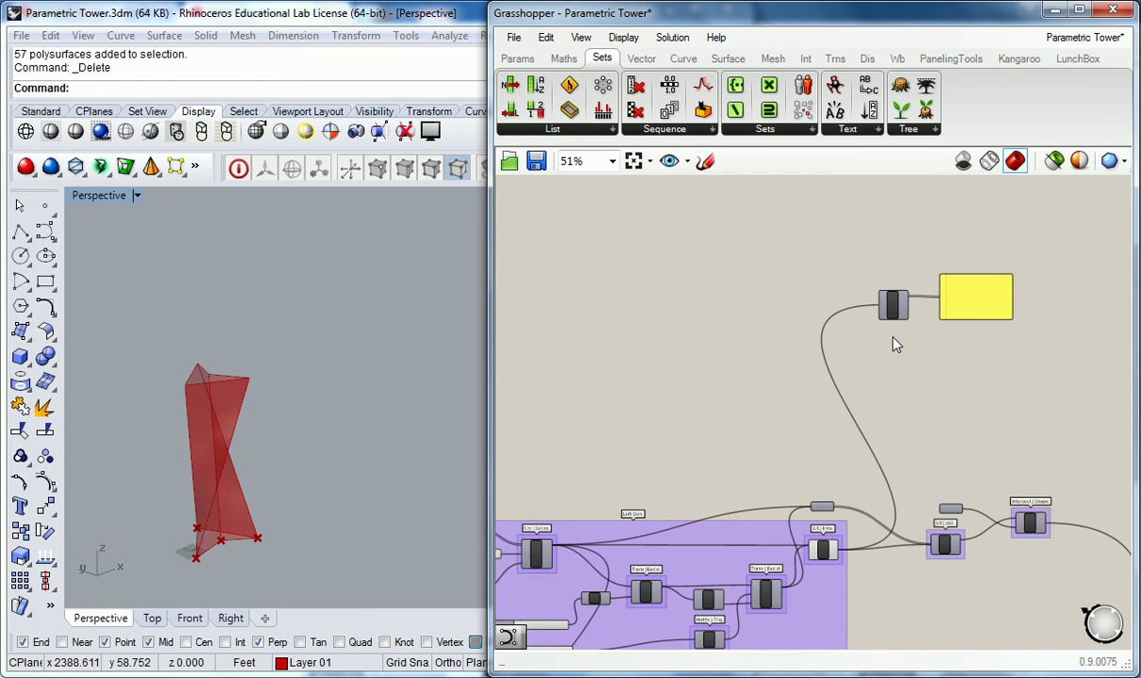
scroll(701, 459, up, 2)
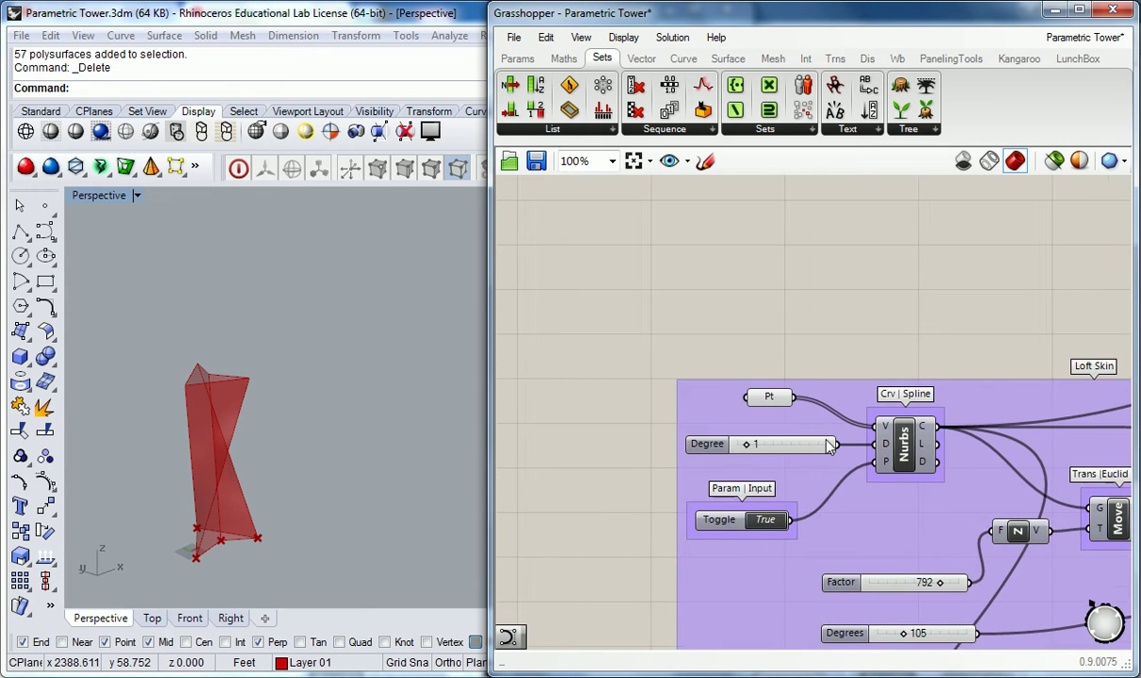
scroll(856, 427, up, 1)
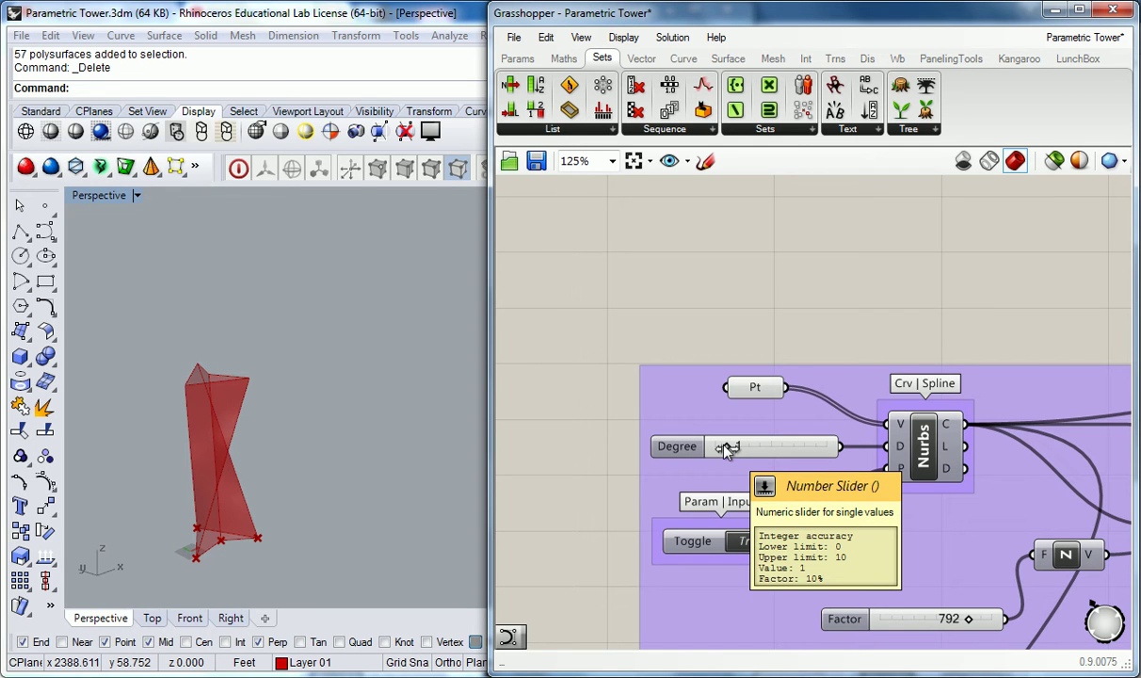
scroll(200, 445, up, 3)
right_drag(200, 444, 298, 275)
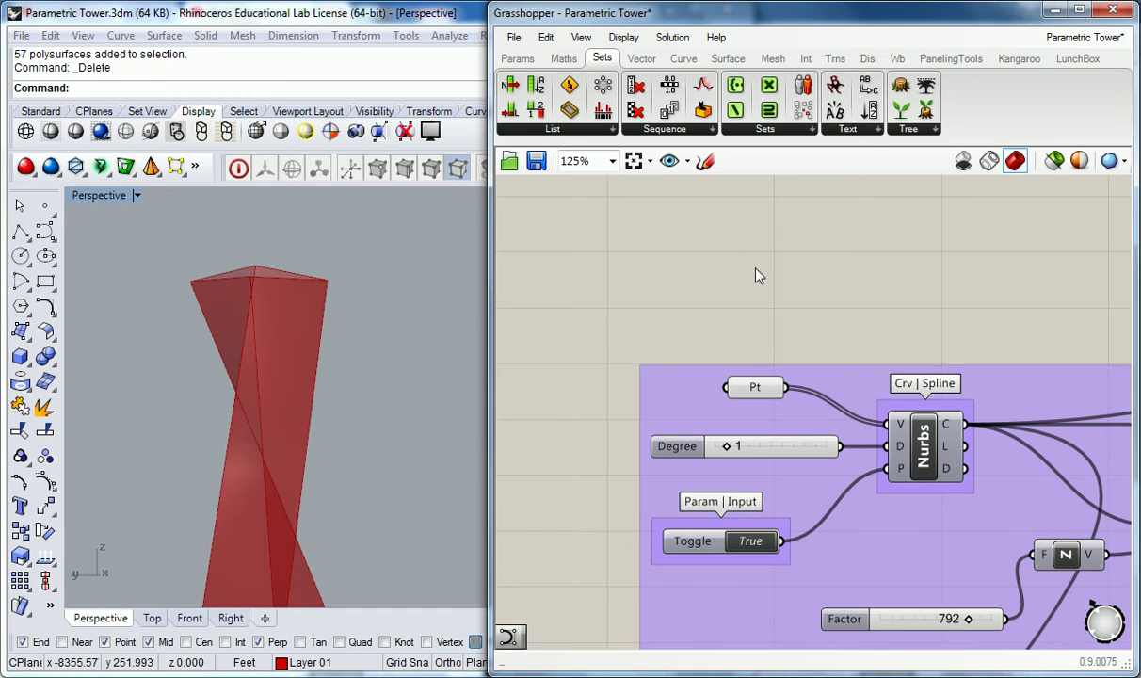
scroll(753, 278, down, 3)
scroll(565, 395, down, 3)
scroll(828, 259, up, 3)
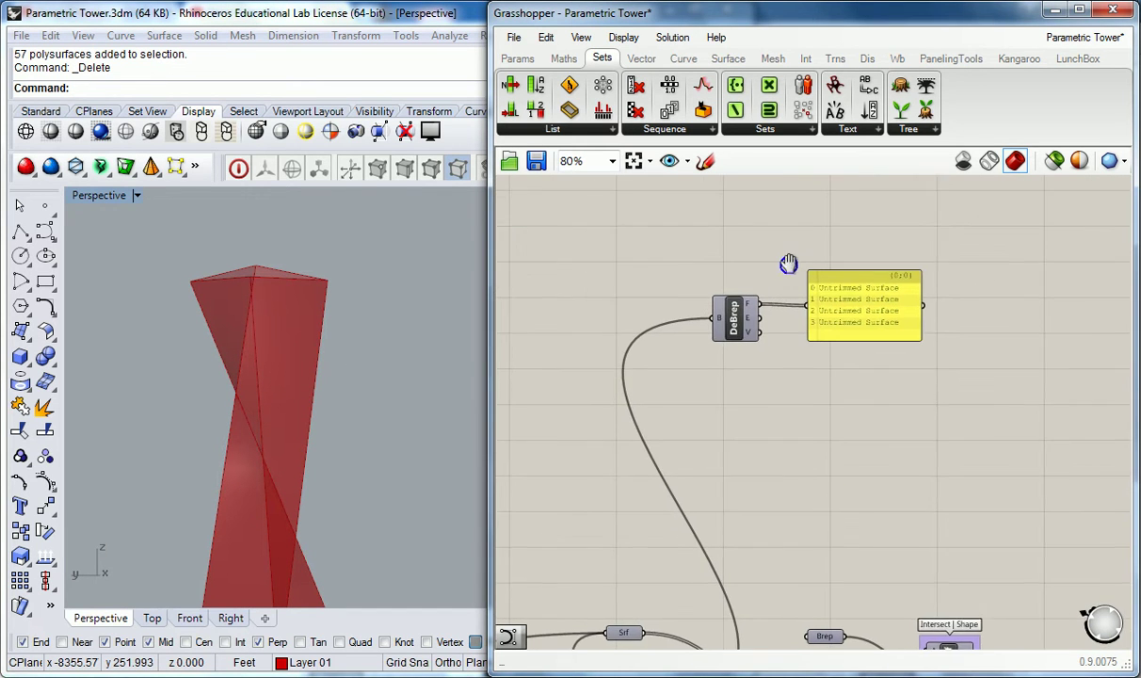
Step: Delete the text panel attached to the DeBrep component's F output
drag(861, 237, 745, 340)
click(716, 255)
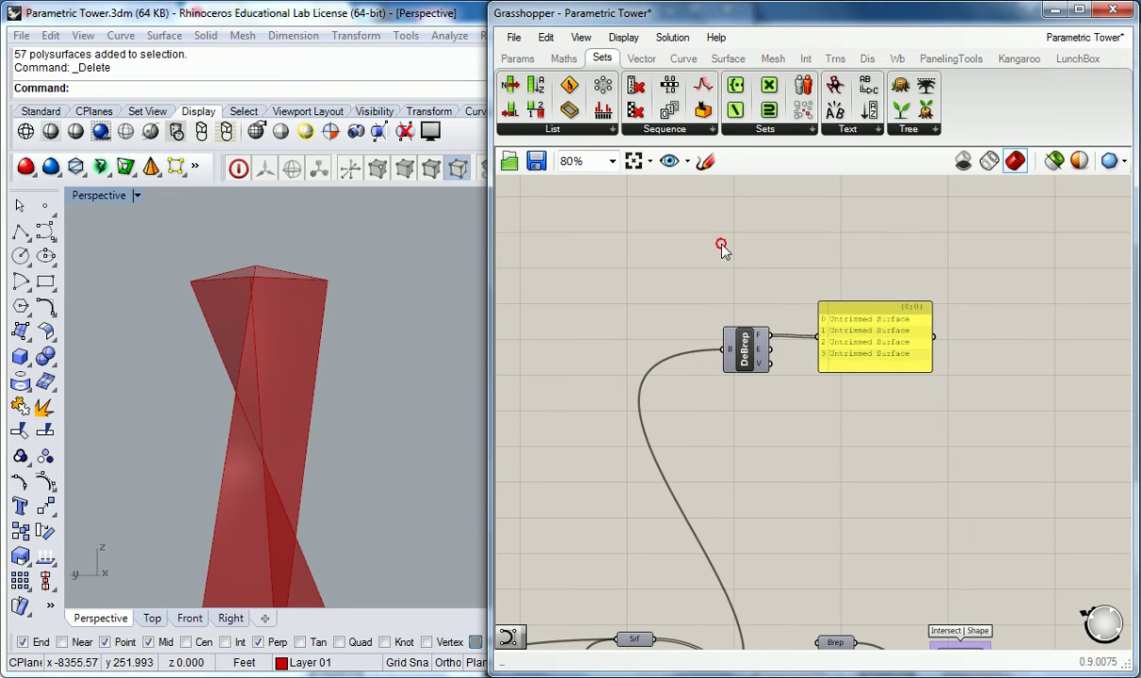
drag(867, 315, 875, 222)
click(718, 234)
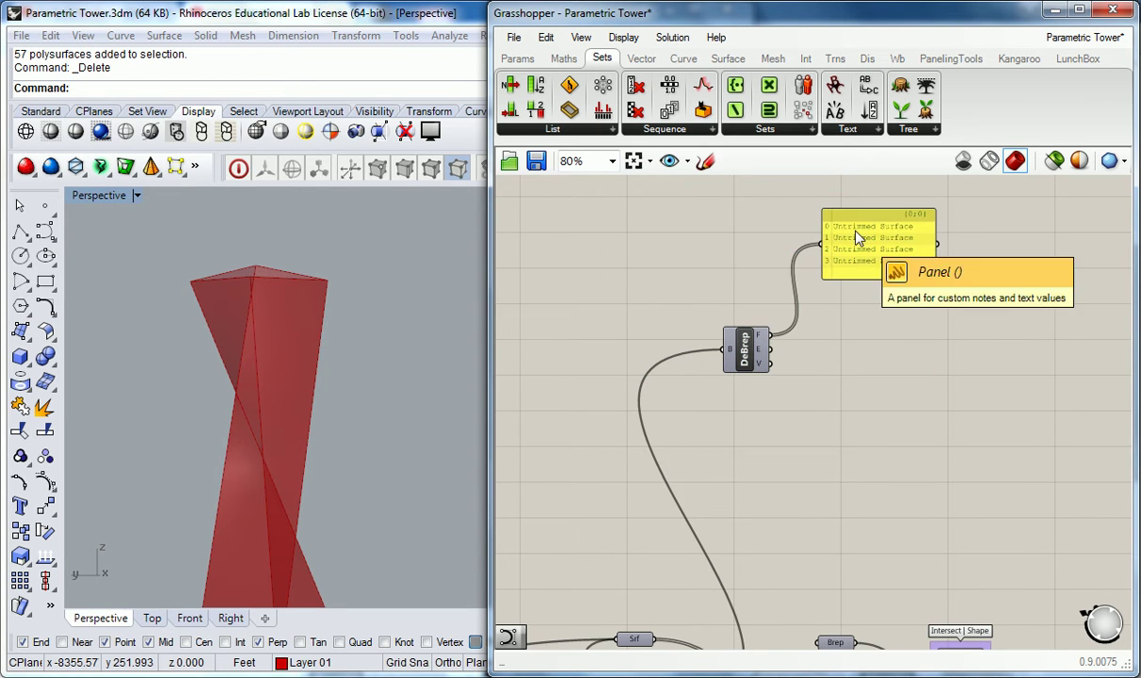
click(852, 231)
key(Delete)
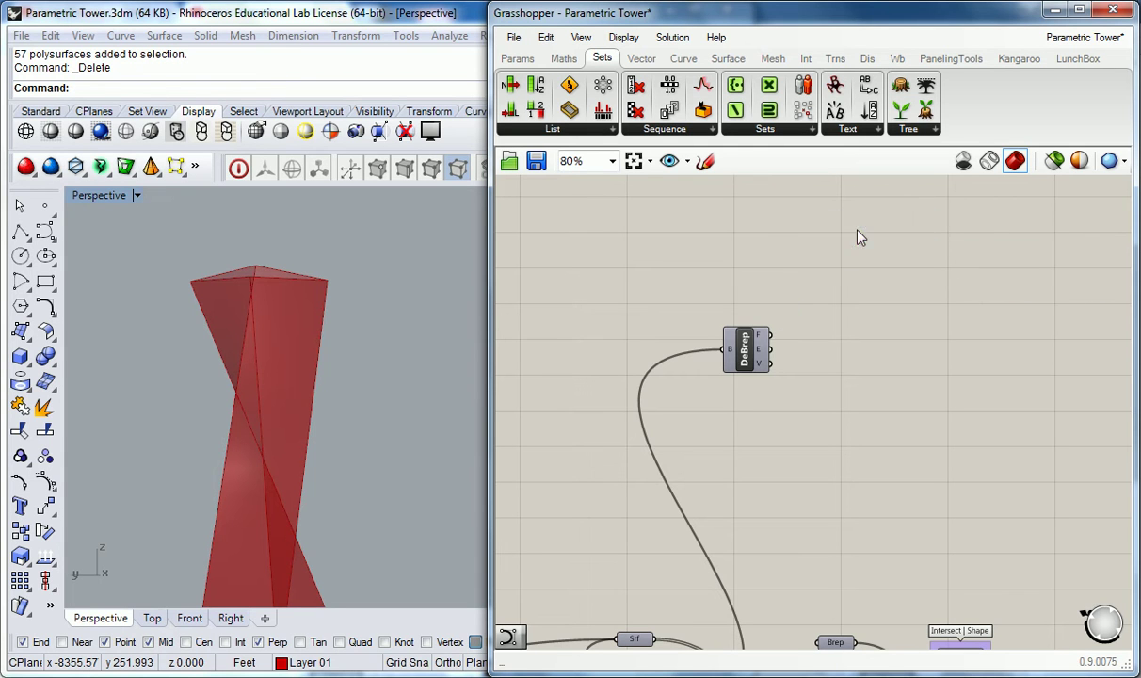
Step: Inspect the DeBrep component and the faces of the lofted tower
click(746, 344)
click(772, 311)
click(756, 356)
click(769, 311)
right_drag(800, 283, 709, 337)
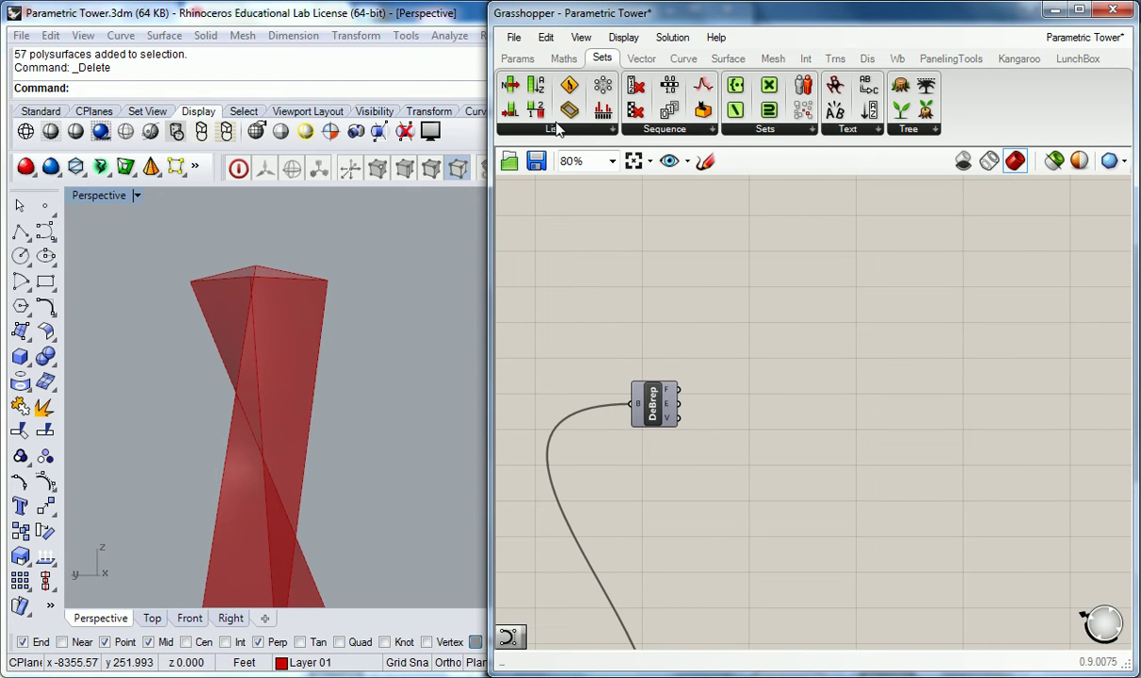
right_drag(315, 408, 324, 376)
click(611, 337)
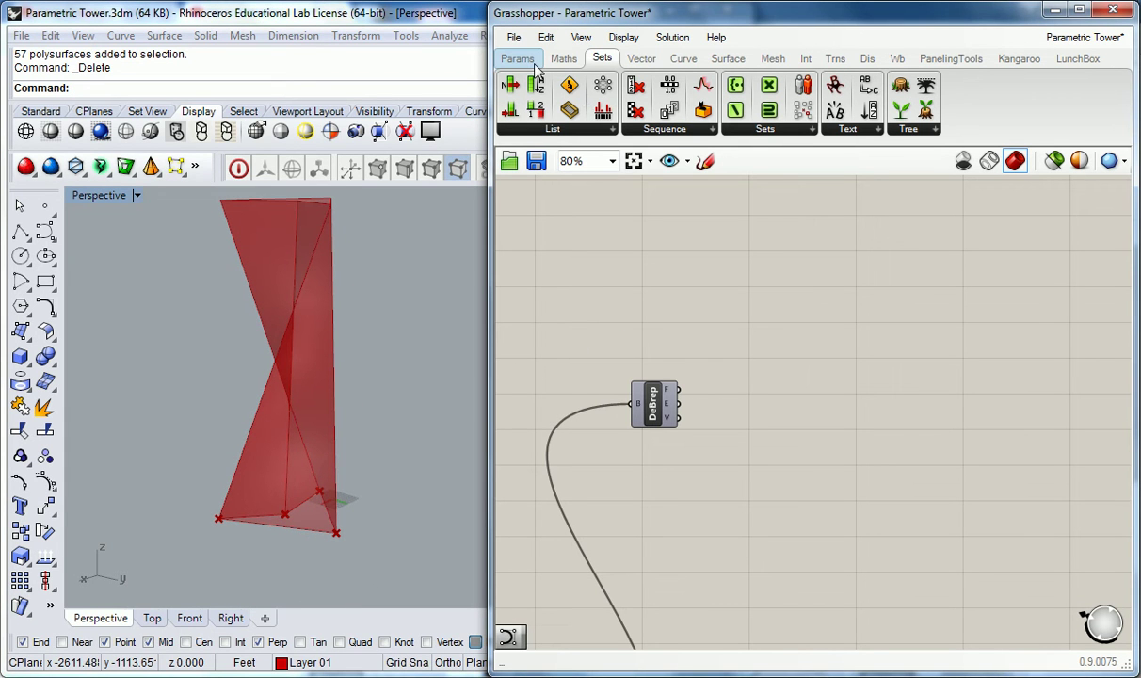
Step: Place a List Item component on the canvas just above and to the right of DeBrep
mouse_move(530, 62)
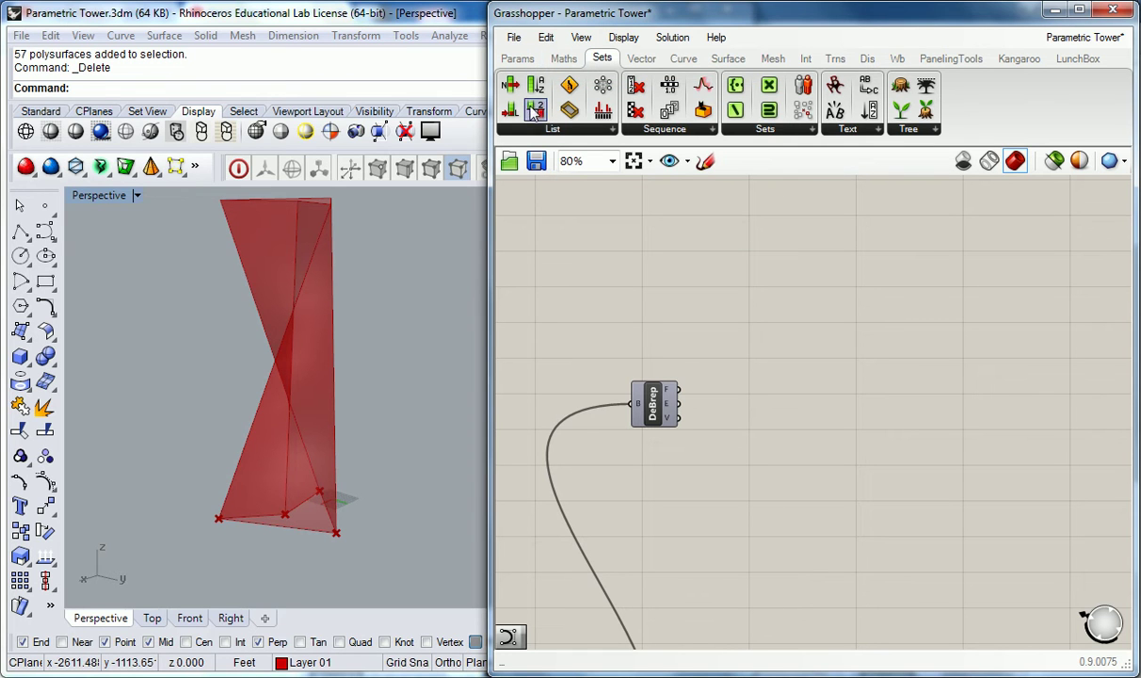
click(553, 129)
drag(545, 183, 755, 326)
click(751, 334)
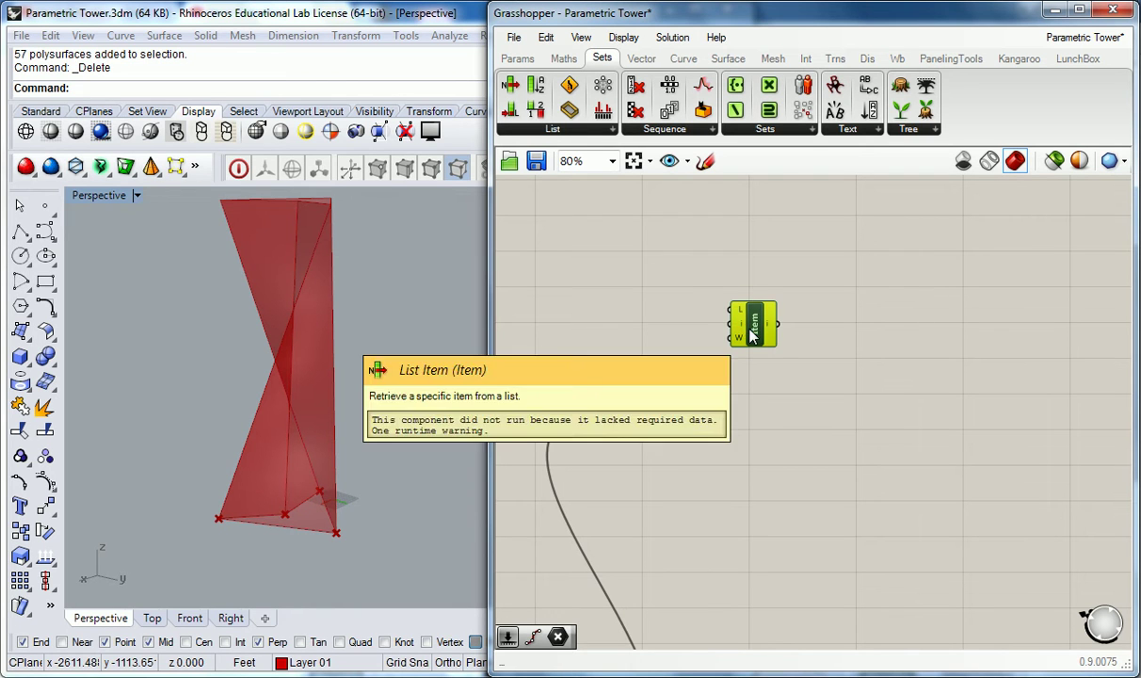
Step: Group the List Item component under the label "Sets | List" and connect DeBrep's F output to its L input
key(ctrl+g)
right_click(769, 301)
click(800, 310)
text(Sets | List)
key(Return)
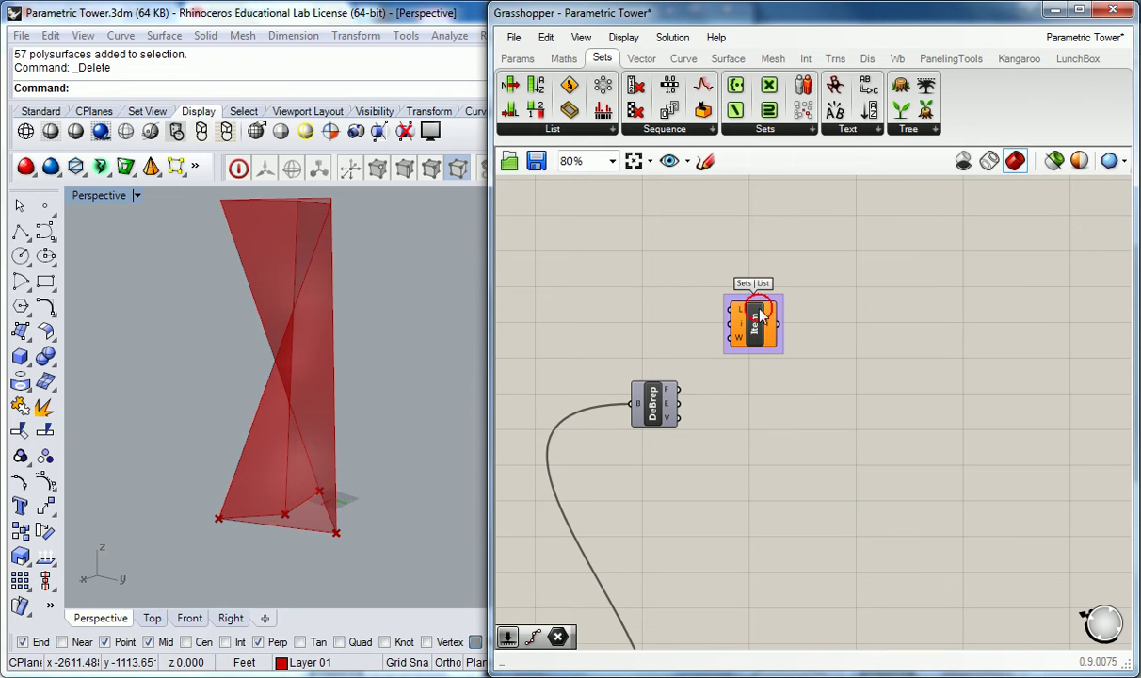
drag(675, 389, 734, 311)
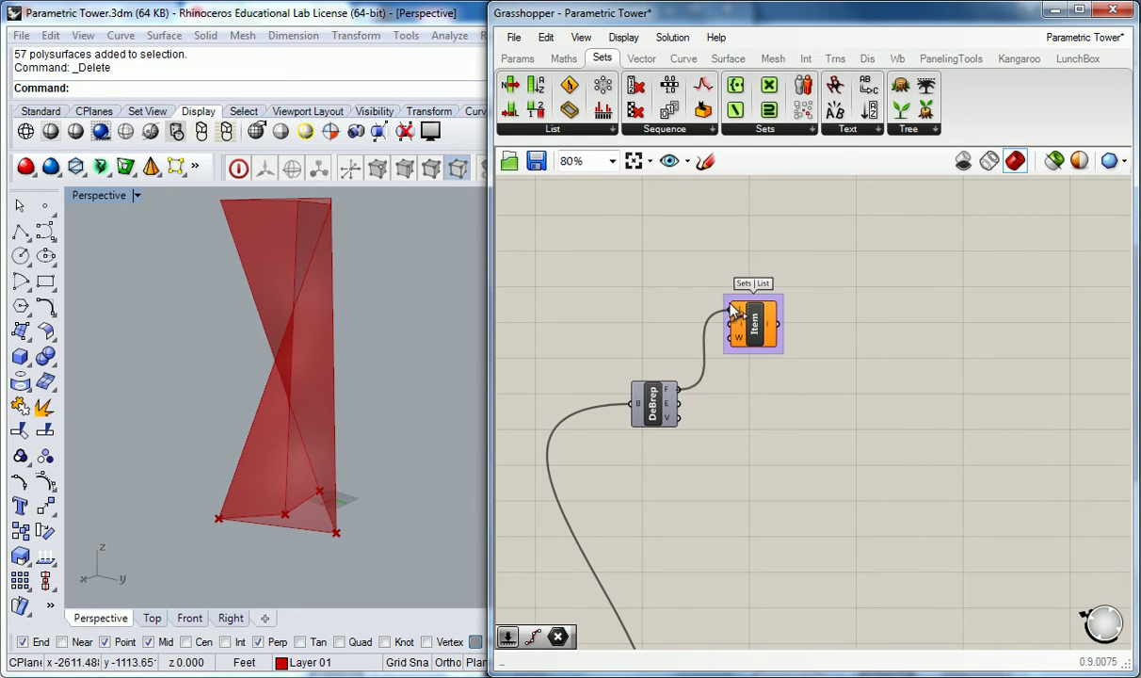
Step: Add an integer number slider with value 0 and connect it to List Item's index input
double_click(649, 330)
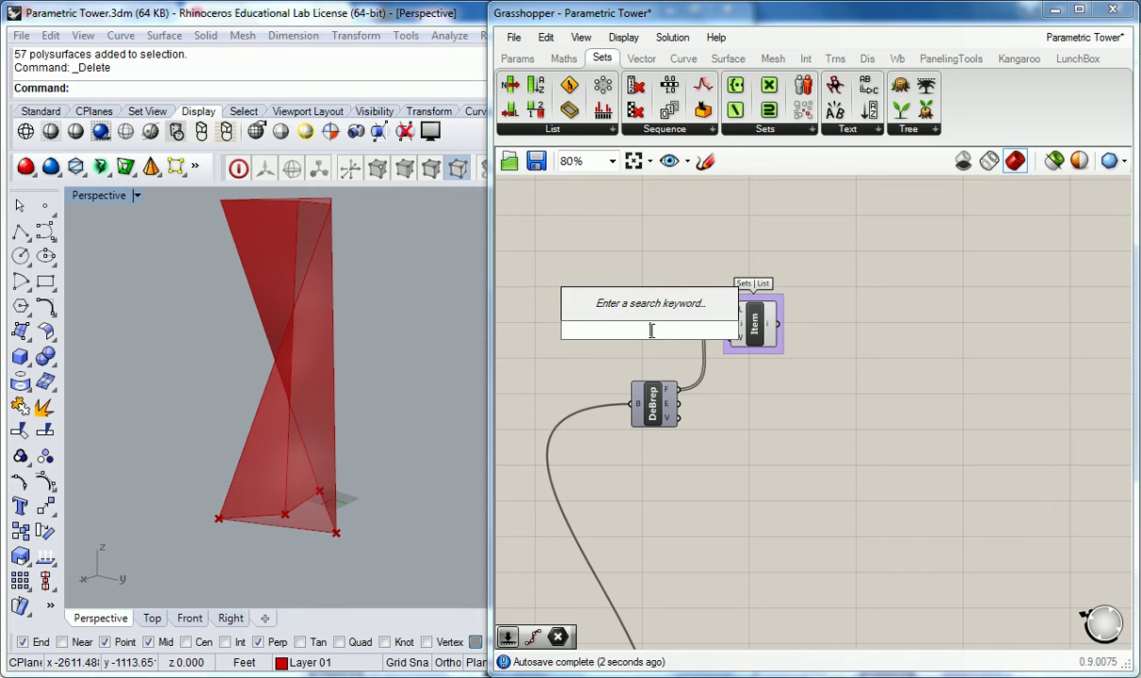
text(0<5)
key(Return)
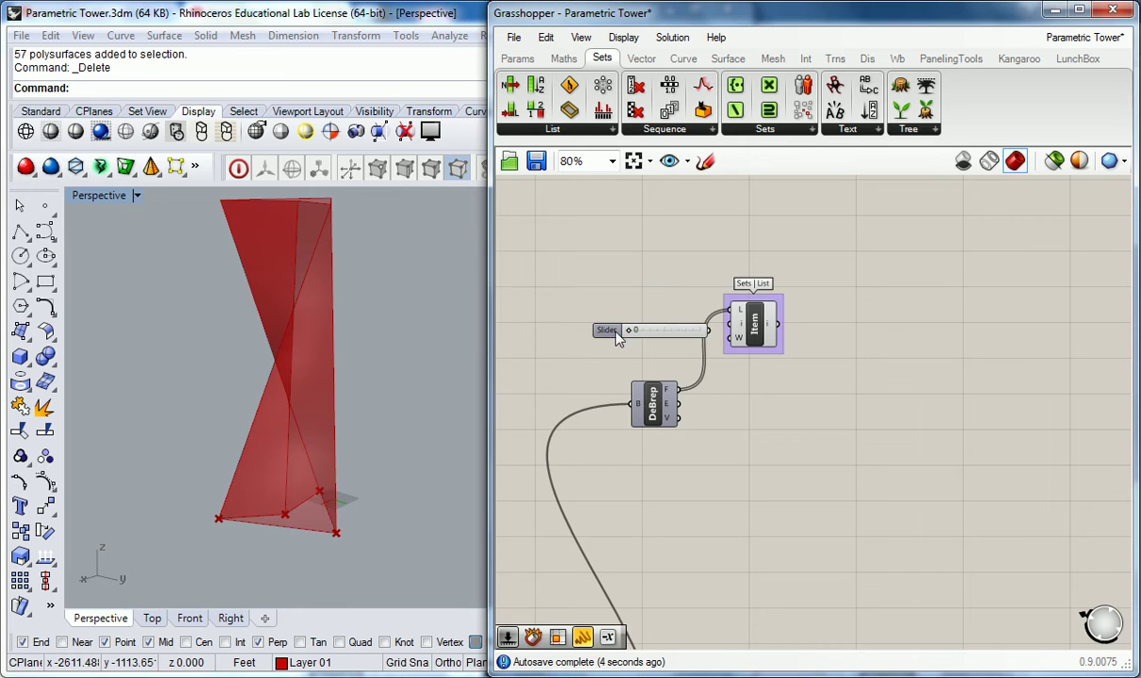
drag(618, 337, 596, 331)
drag(687, 324, 727, 330)
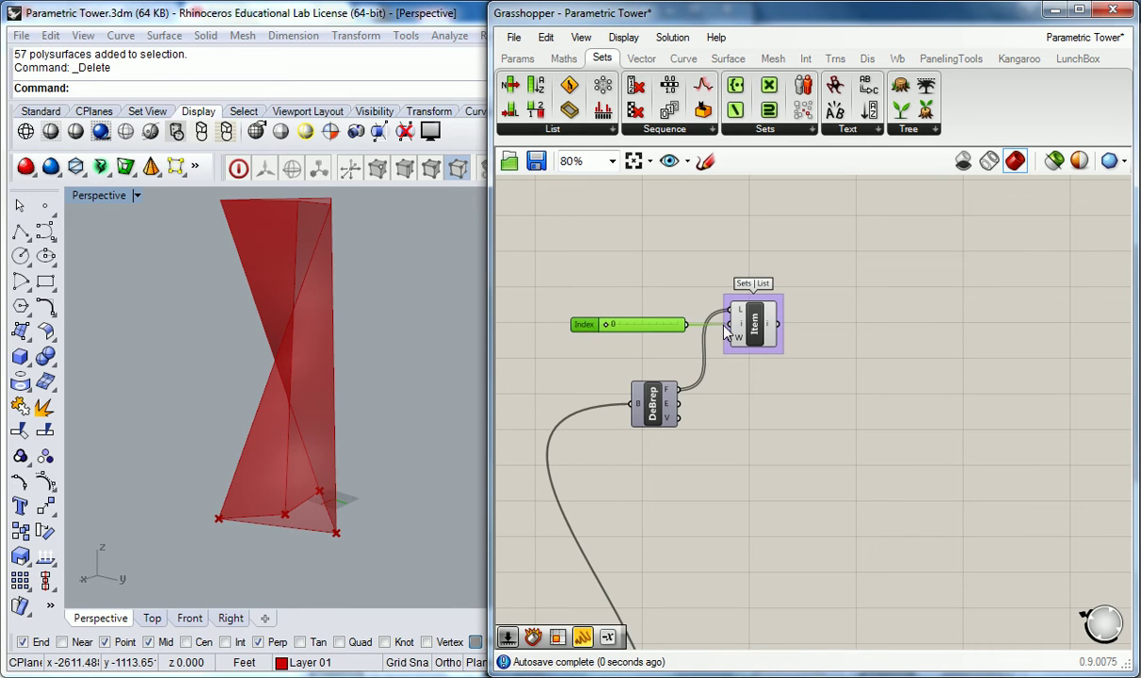
click(701, 367)
Step: Highlight List Item's extracted face on the tower and set the Index slider to 2
click(753, 325)
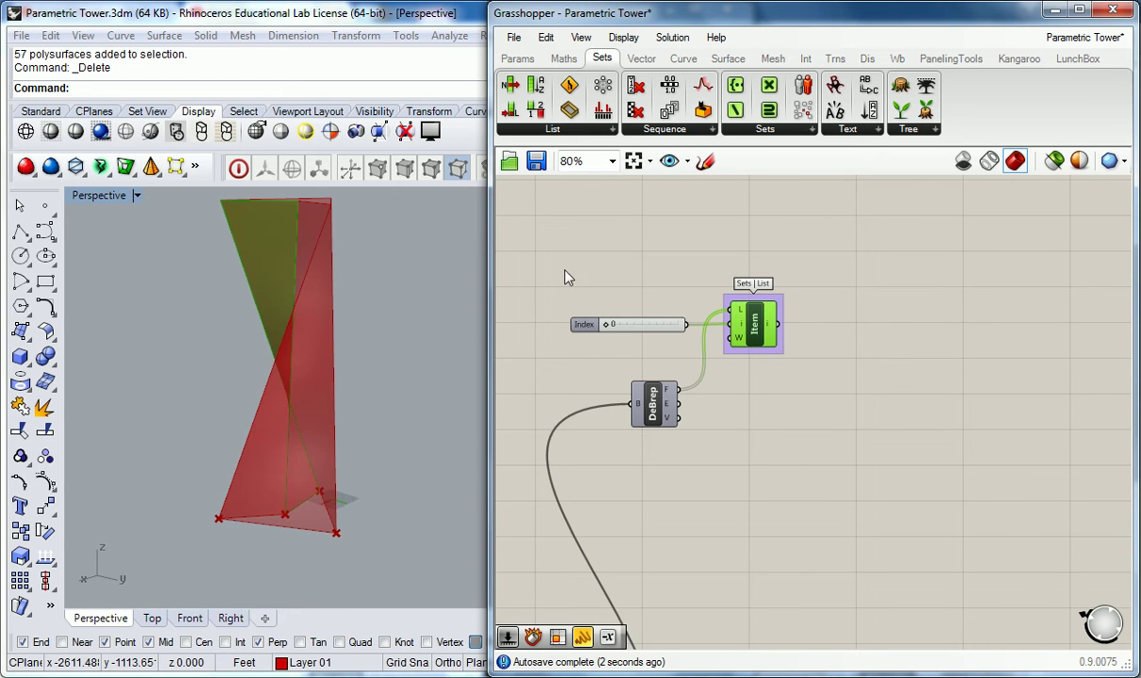
right_drag(359, 285, 428, 400)
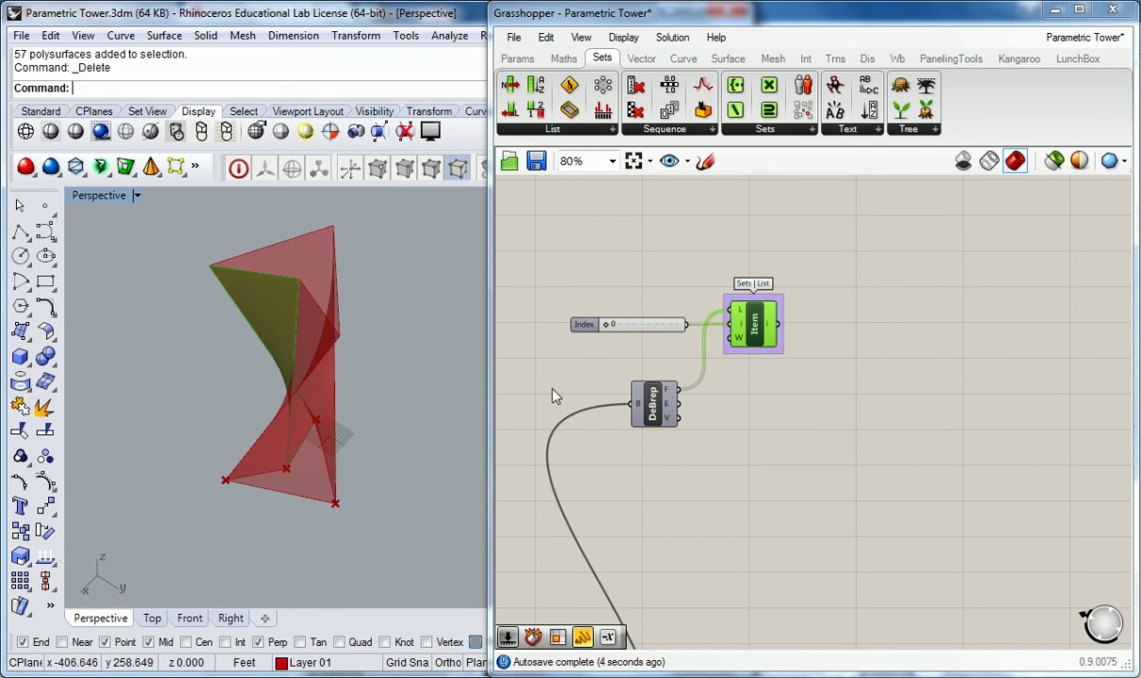
drag(609, 326, 654, 326)
right_drag(381, 433, 290, 401)
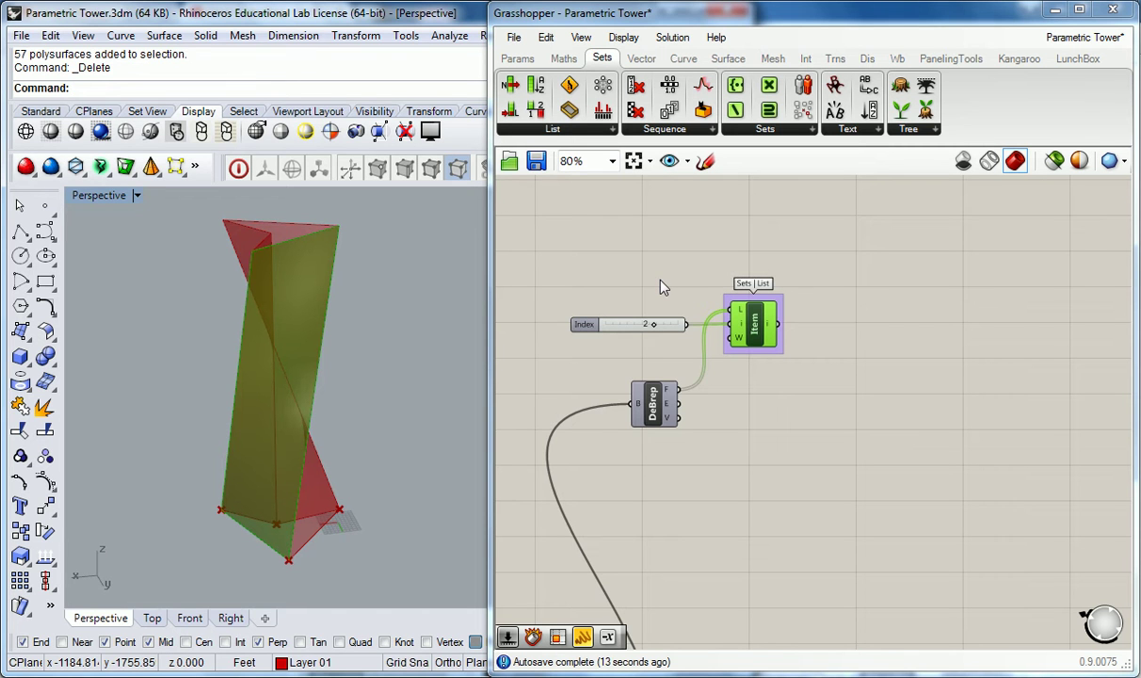
Step: Highlight the Loft component's surface on the tower and trace its output wire up to DeBrep and List Item
right_drag(705, 446, 796, 318)
scroll(798, 322, down, 2)
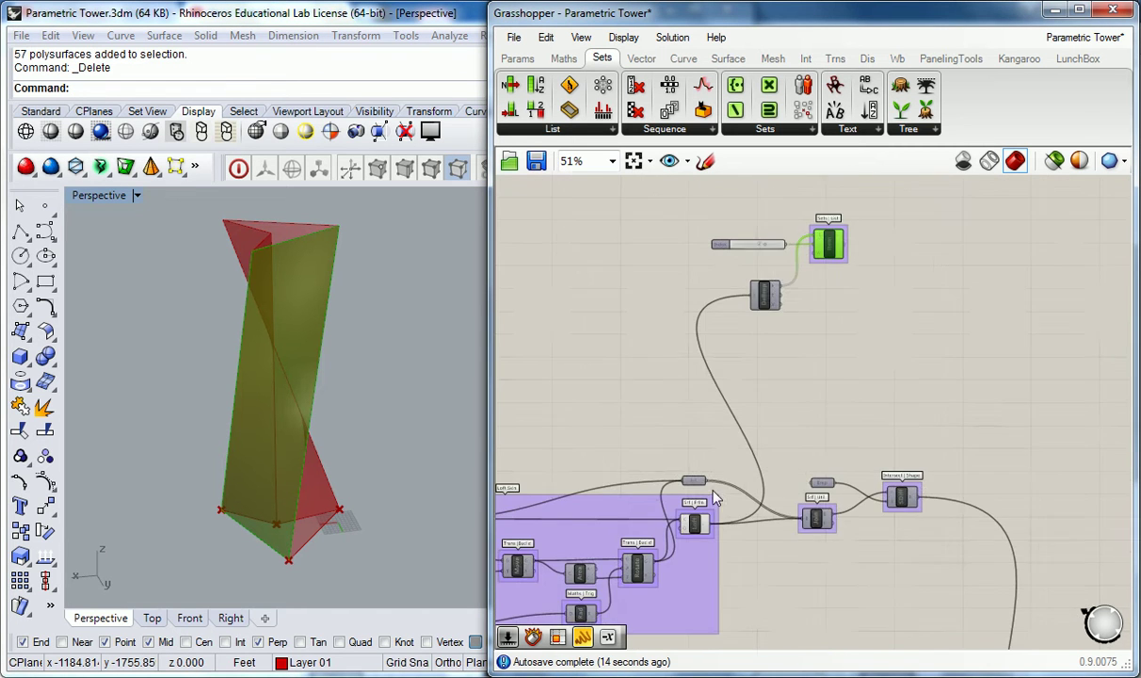
right_drag(665, 492, 808, 455)
scroll(829, 477, up, 2)
click(838, 495)
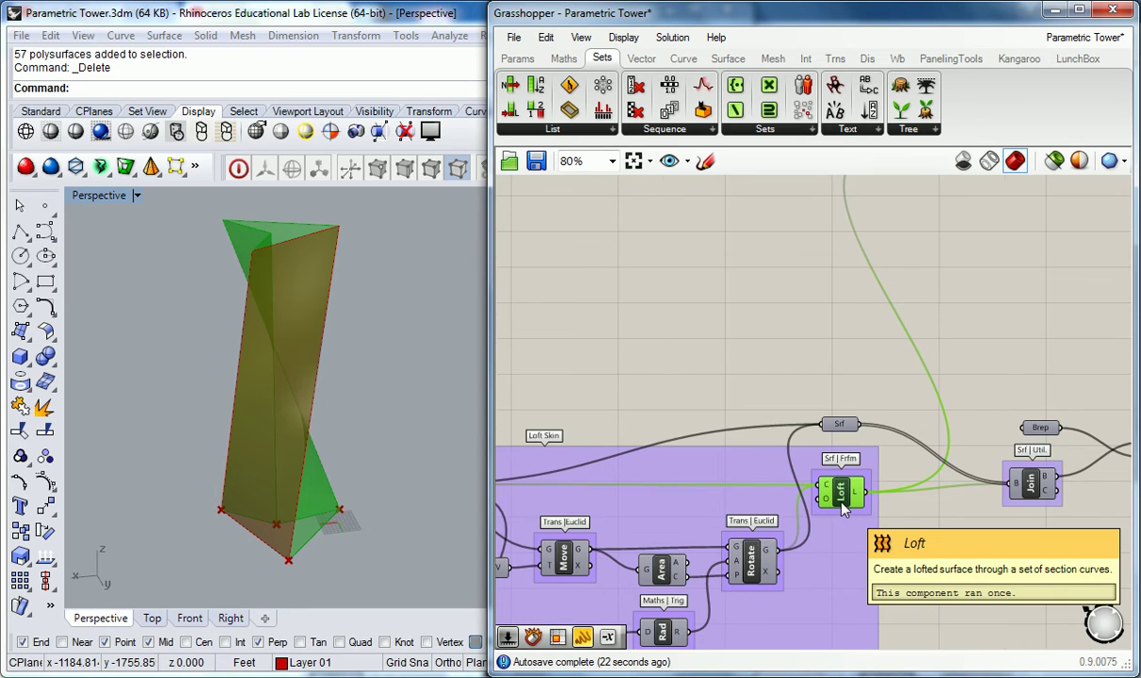
scroll(842, 500, down, 1)
right_drag(869, 358, 769, 520)
scroll(875, 319, up, 2)
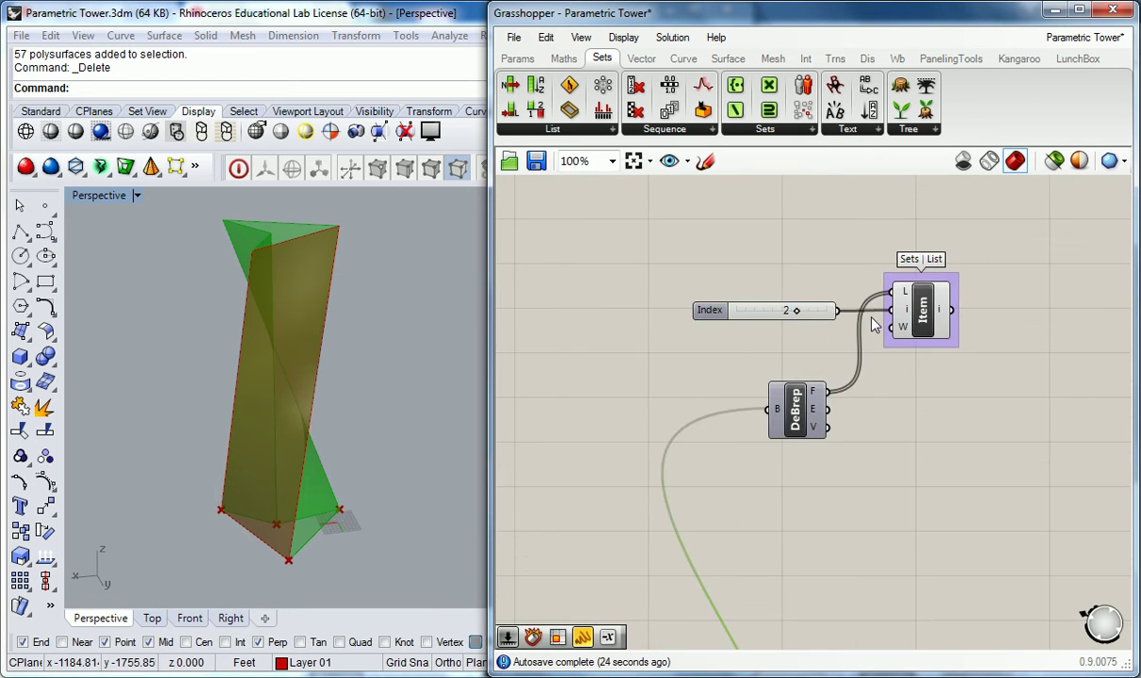
right_drag(873, 326, 820, 334)
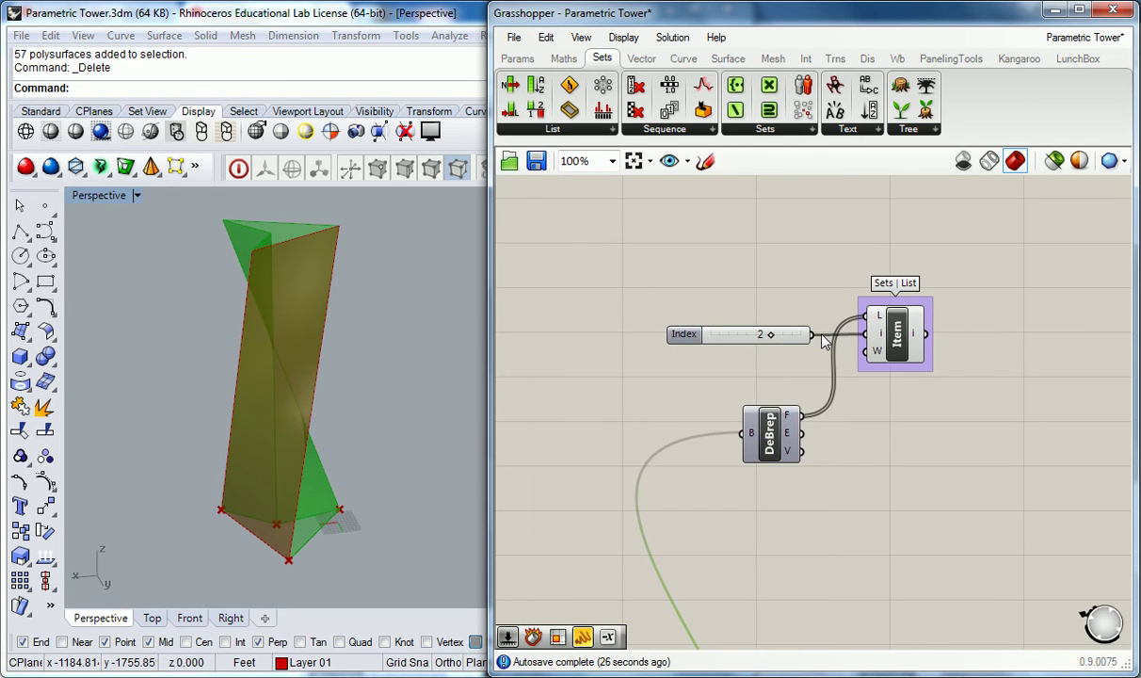
click(771, 282)
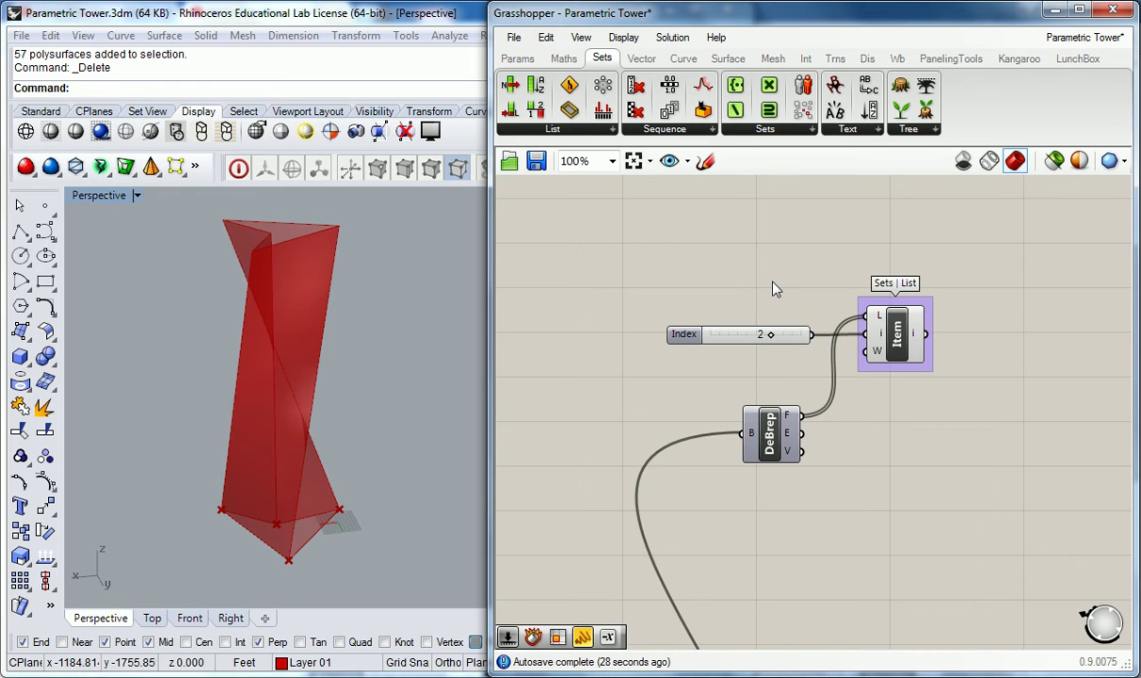
right_drag(746, 450, 846, 412)
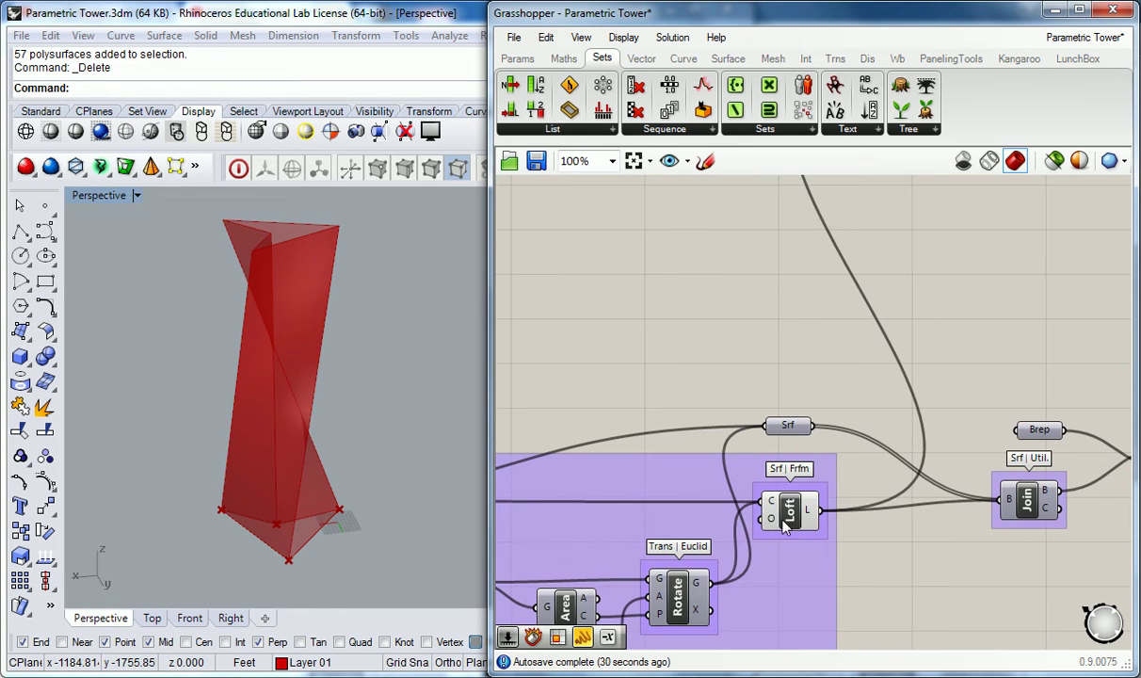
click(789, 516)
scroll(791, 304, down, 2)
right_drag(791, 304, 794, 504)
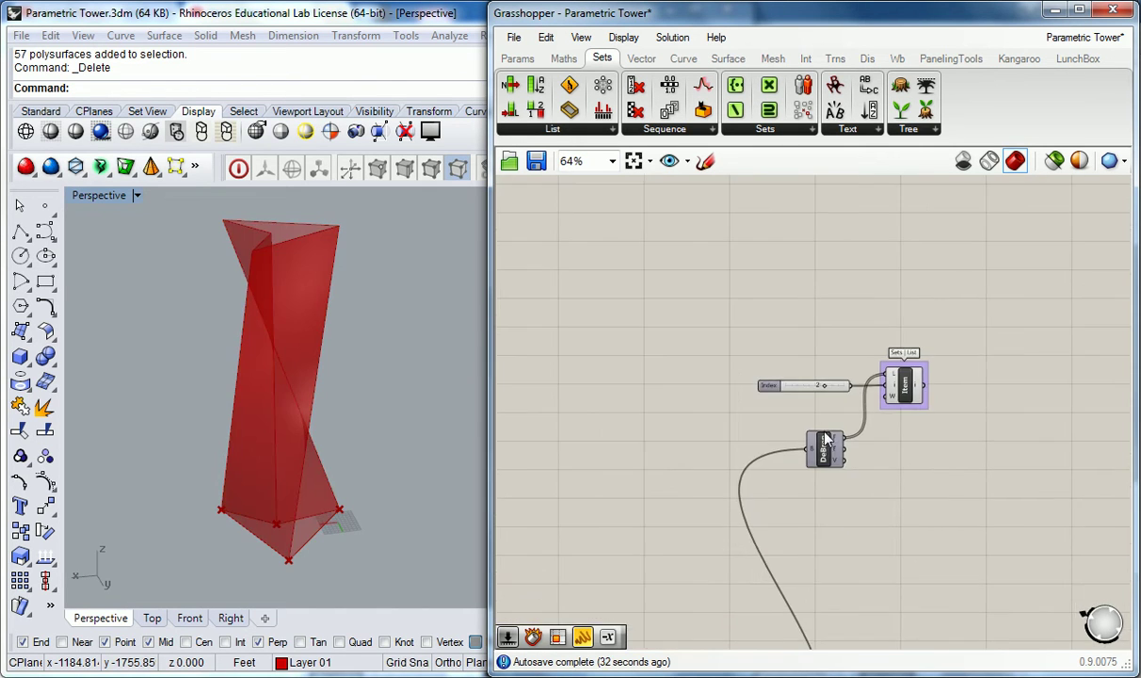
Step: Group the DeBrep component under the label "Srf | Analysis"
scroll(794, 505, up, 2)
click(814, 416)
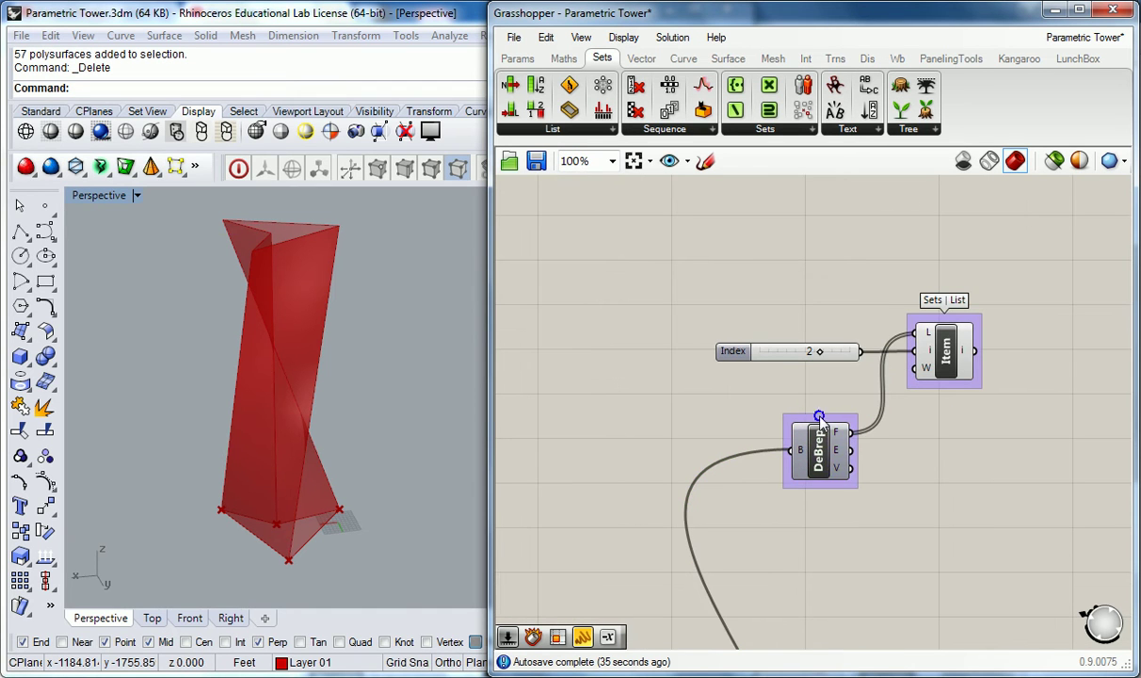
right_click(814, 415)
text(Srf | Analysis)
click(747, 288)
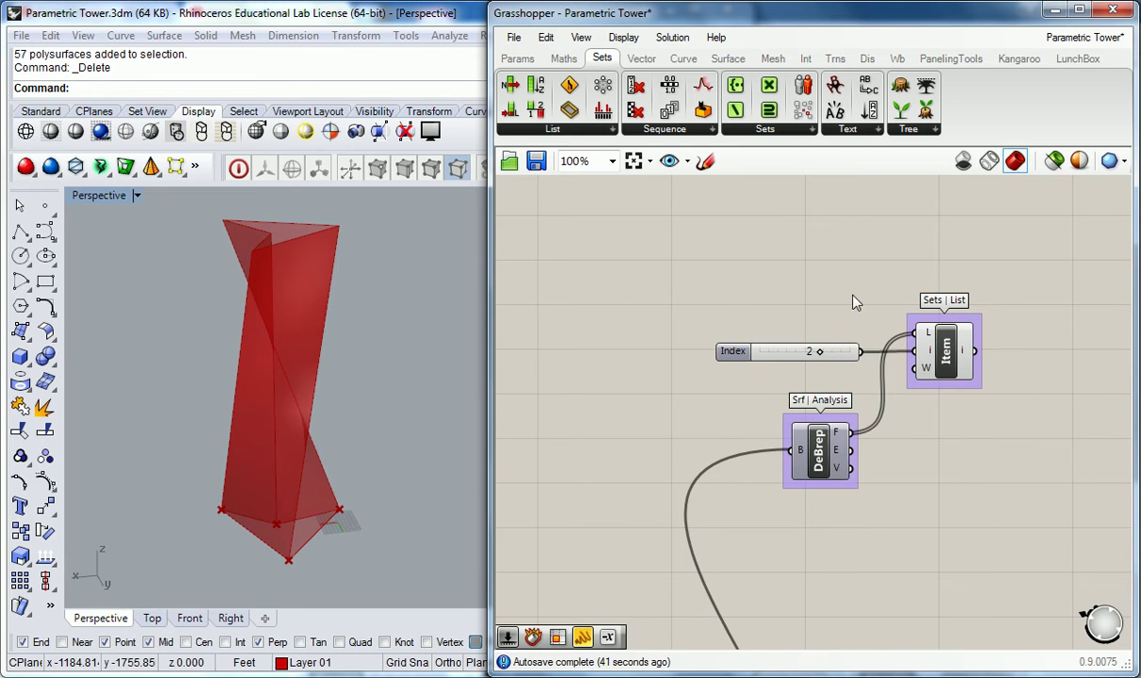
Step: Highlight List Item's extracted face on the tower, inspect it in the perspective view, and clear the selection
right_drag(728, 279, 693, 282)
click(890, 376)
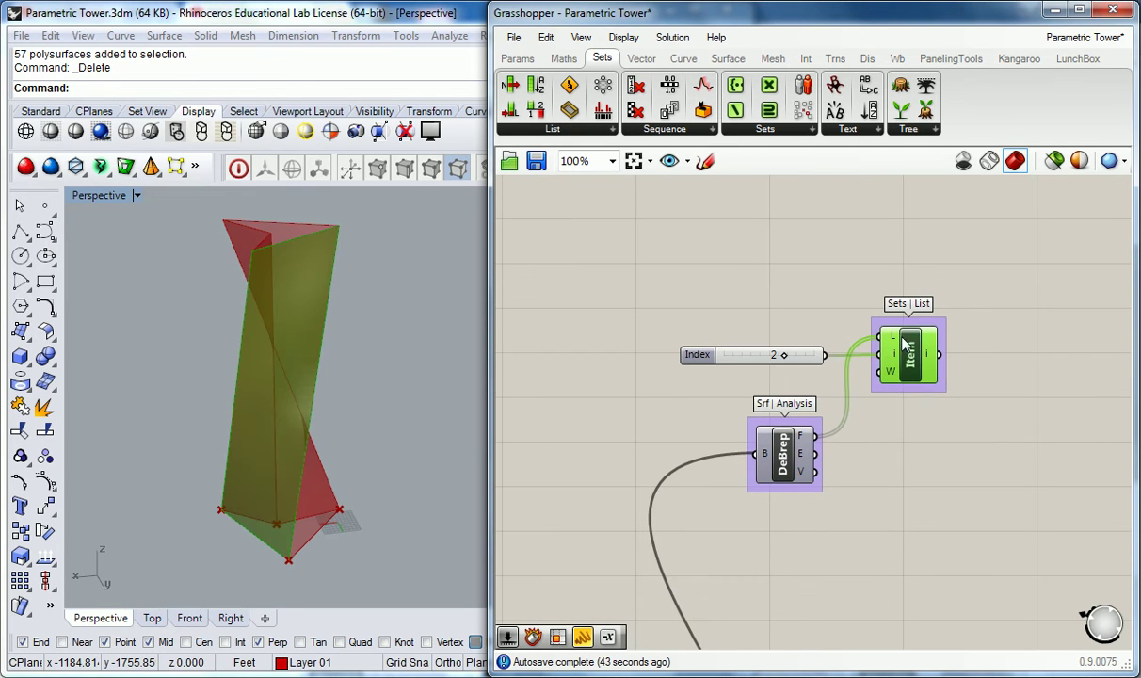
right_drag(344, 350, 368, 380)
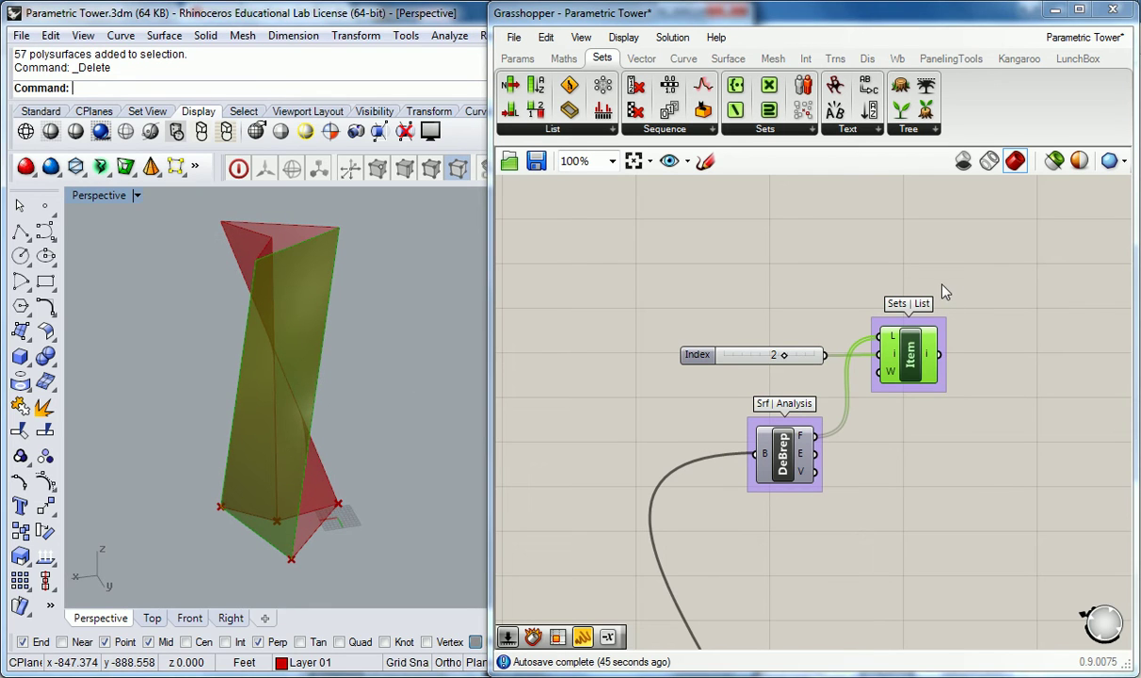
right_drag(968, 275, 894, 289)
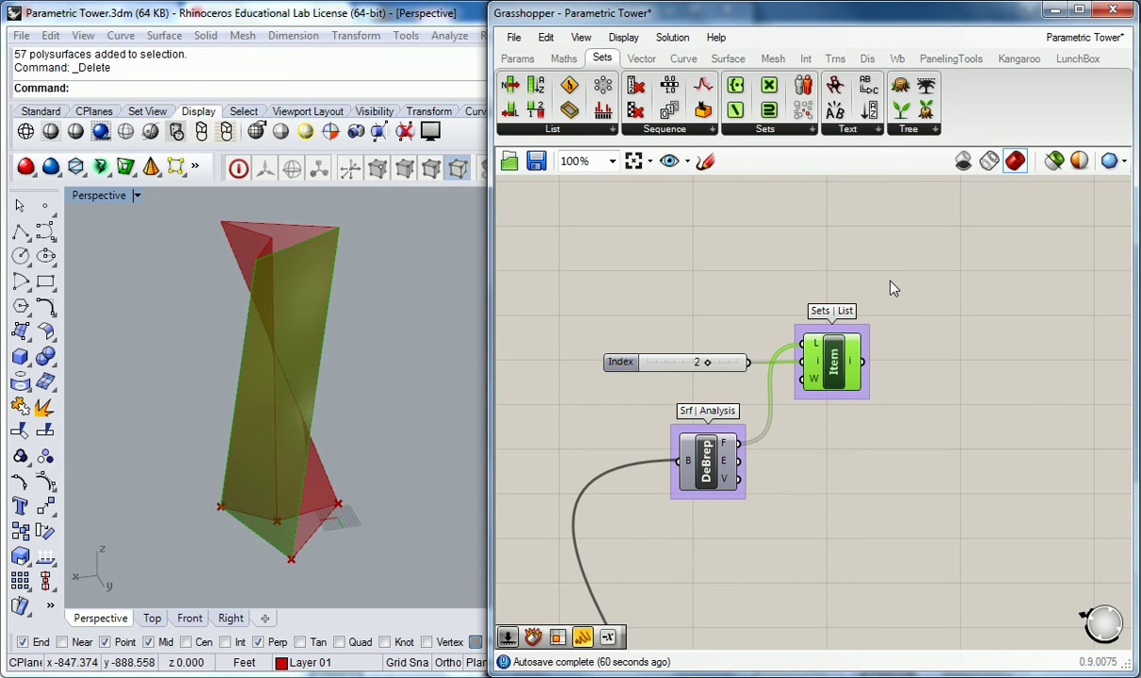
right_drag(924, 387, 842, 359)
click(848, 359)
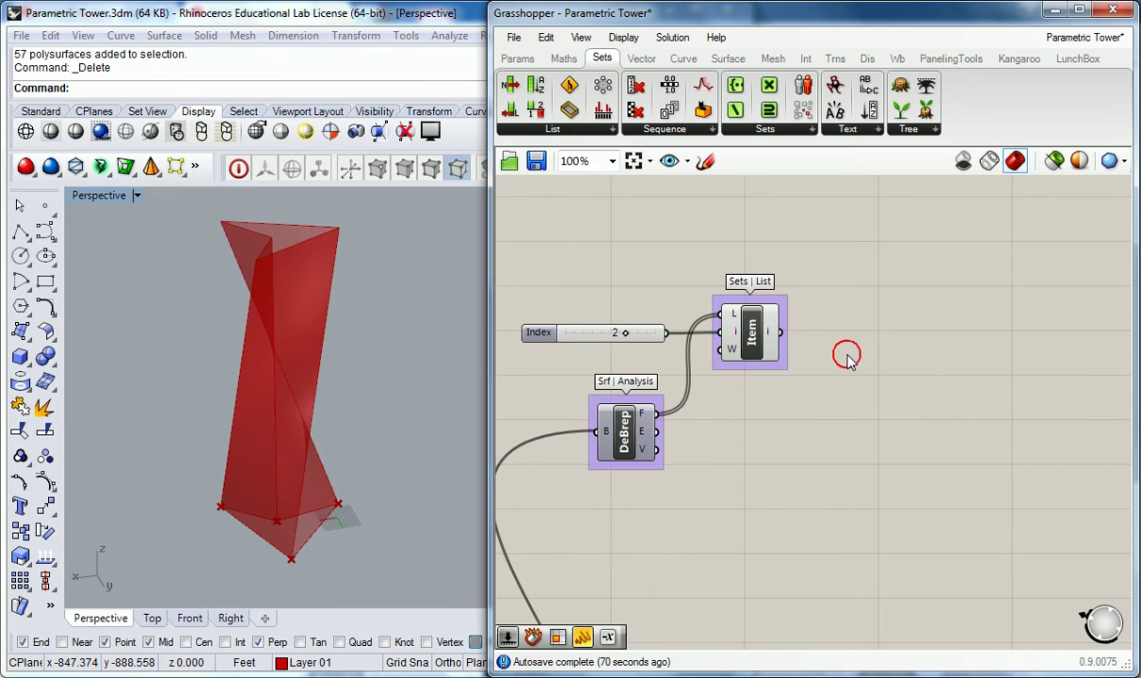
Step: Place a Divide Domain² component on the canvas below and to the right of List Item
right_drag(924, 364, 844, 383)
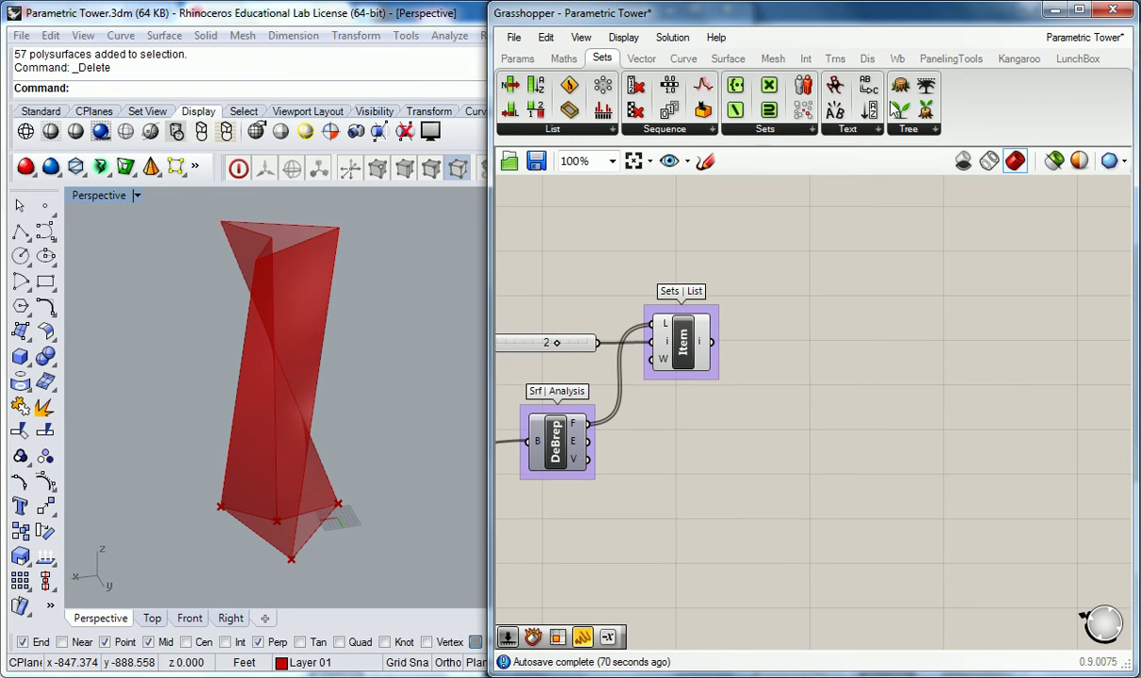
click(564, 58)
click(552, 128)
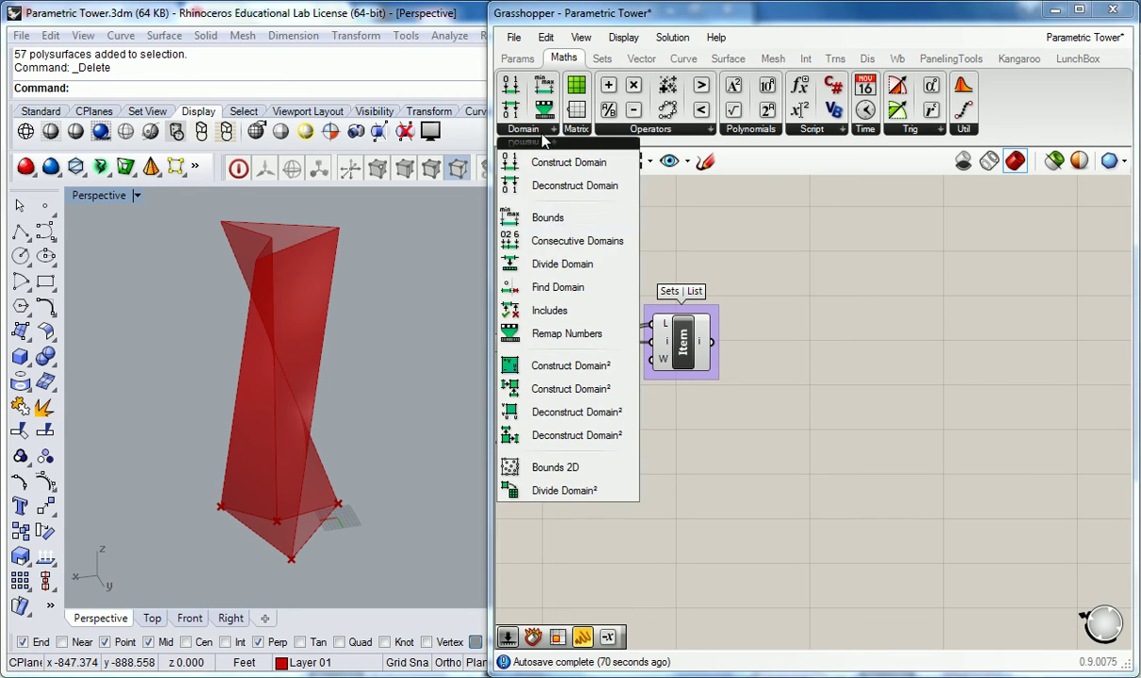
drag(546, 482, 858, 442)
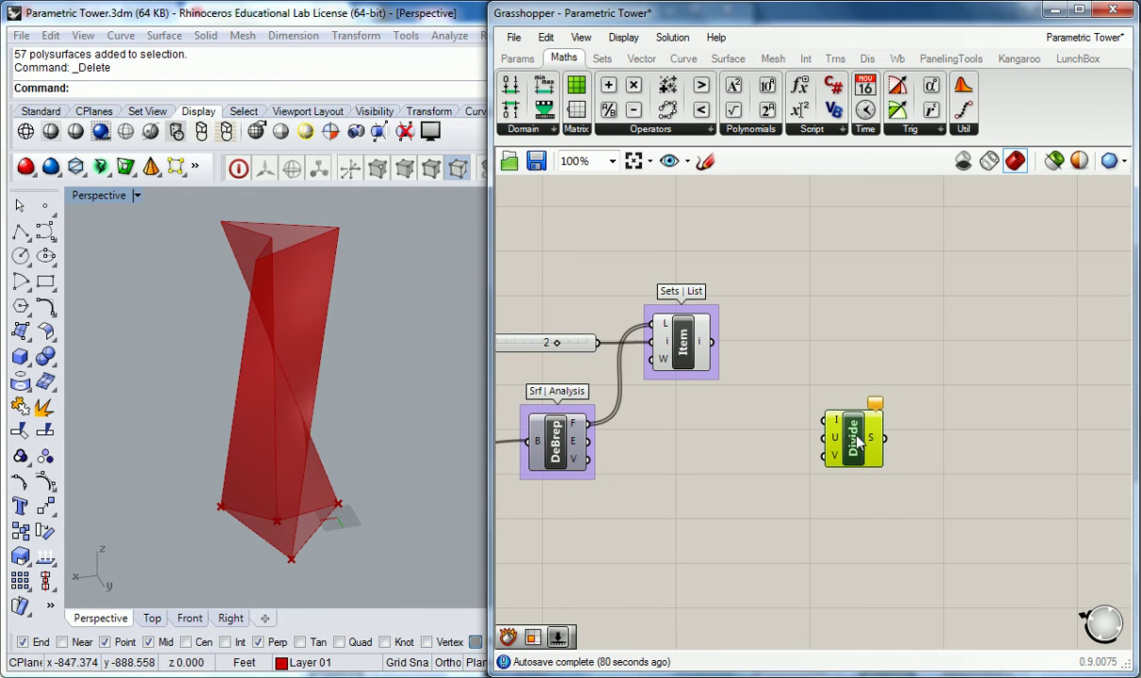
Step: Group the Divide Domain² component under the label "Math | Dom" and connect List Item's output to its I input
key(ctrl+g)
right_click(873, 400)
text(Math | Dom)
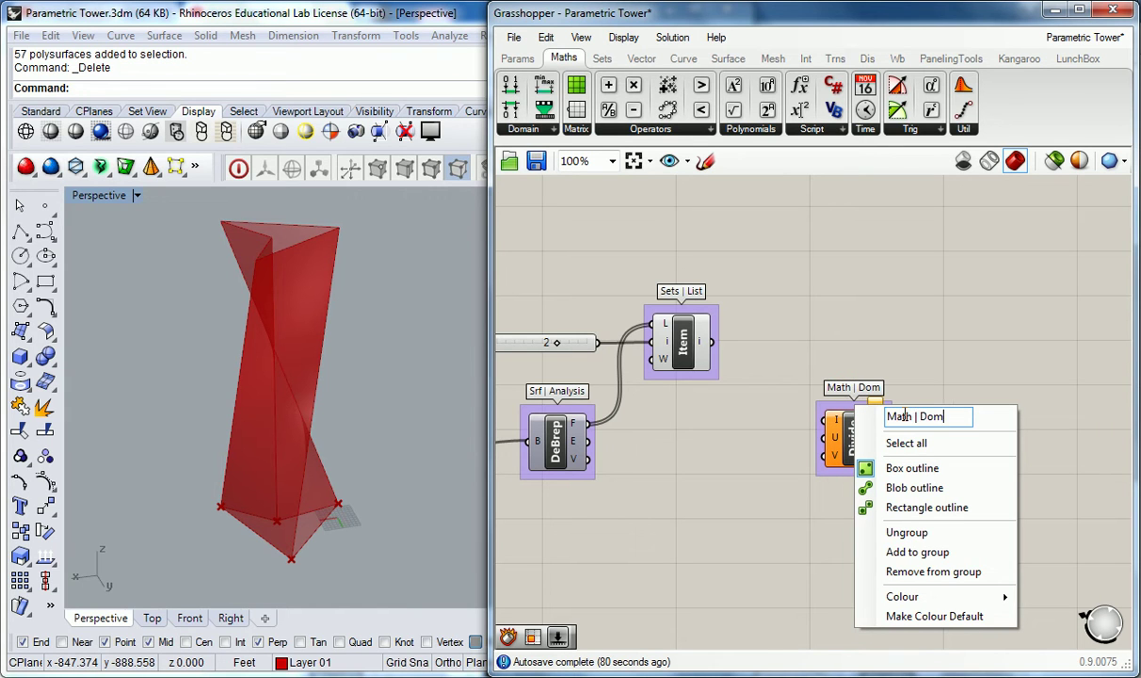
key(Return)
drag(712, 342, 823, 418)
click(793, 391)
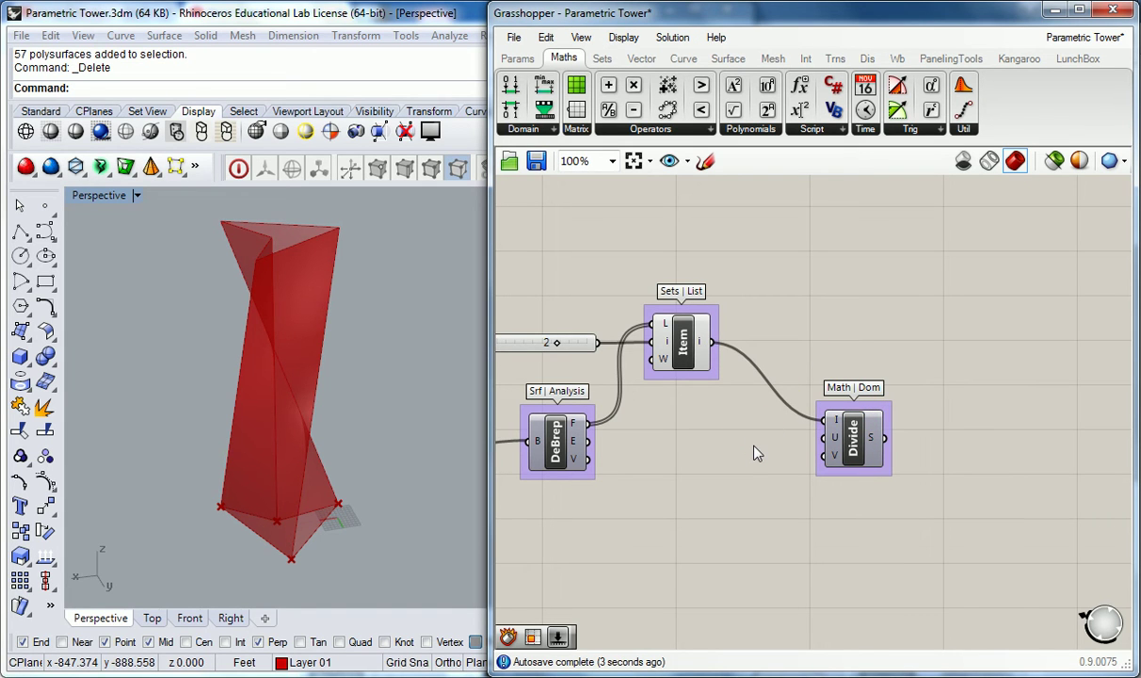
Step: Add two integer number sliders ranging from 0 to 100 and connect them to the U and V inputs of Divide Domain²
double_click(727, 448)
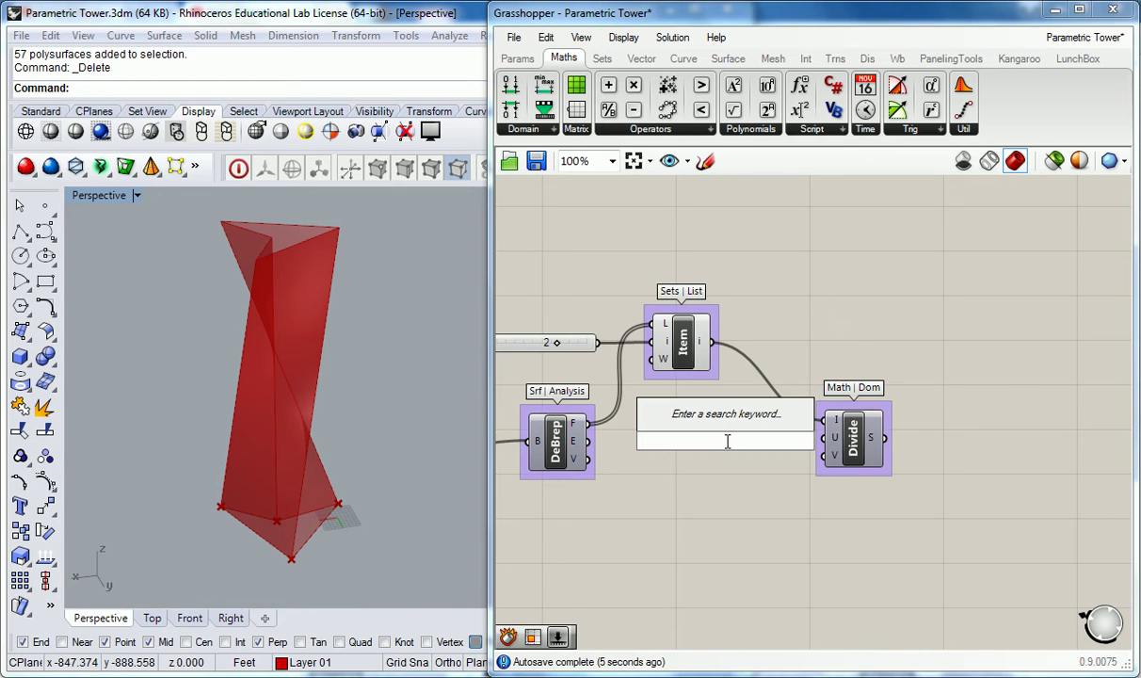
text(0<100)
key(Return)
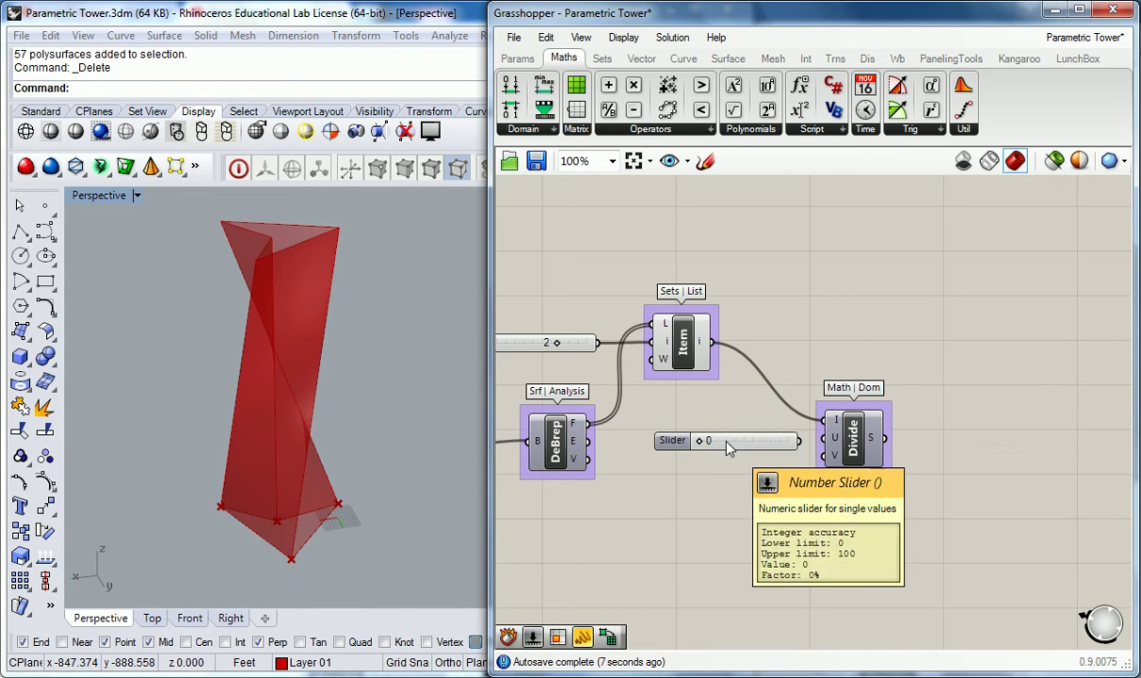
drag(799, 441, 823, 438)
drag(681, 438, 661, 475)
key(ctrl+c)
key(ctrl+v)
drag(798, 468, 823, 455)
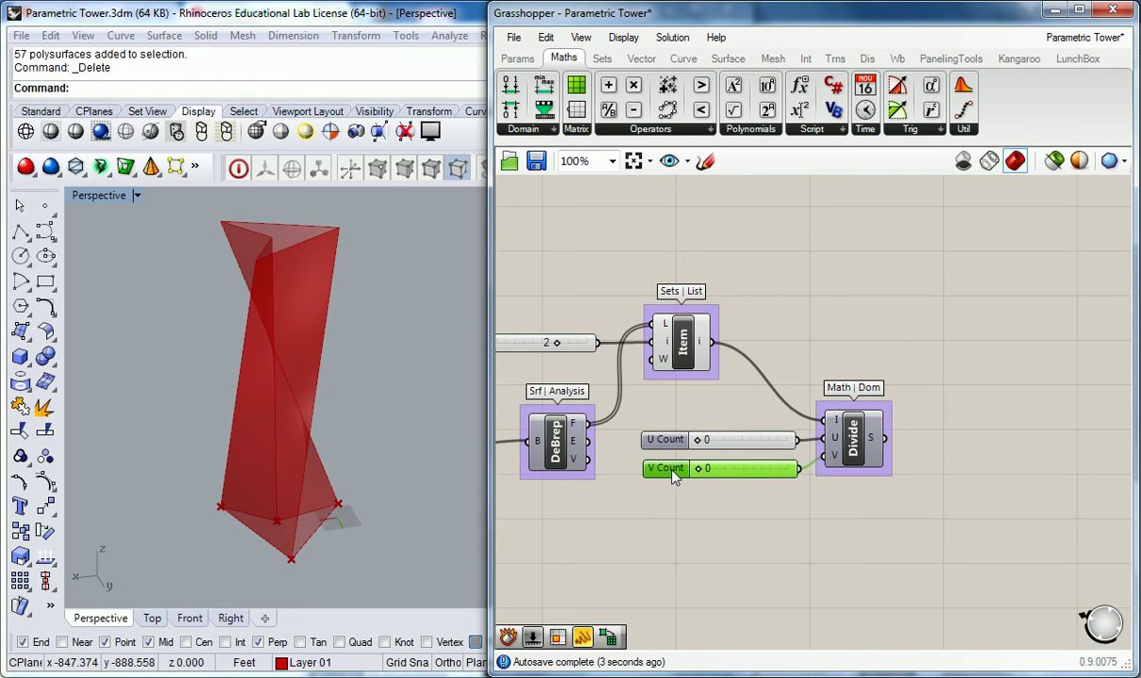
Step: Set the U Count slider to 25 and the V Count slider to 10
drag(698, 438, 741, 446)
click(740, 446)
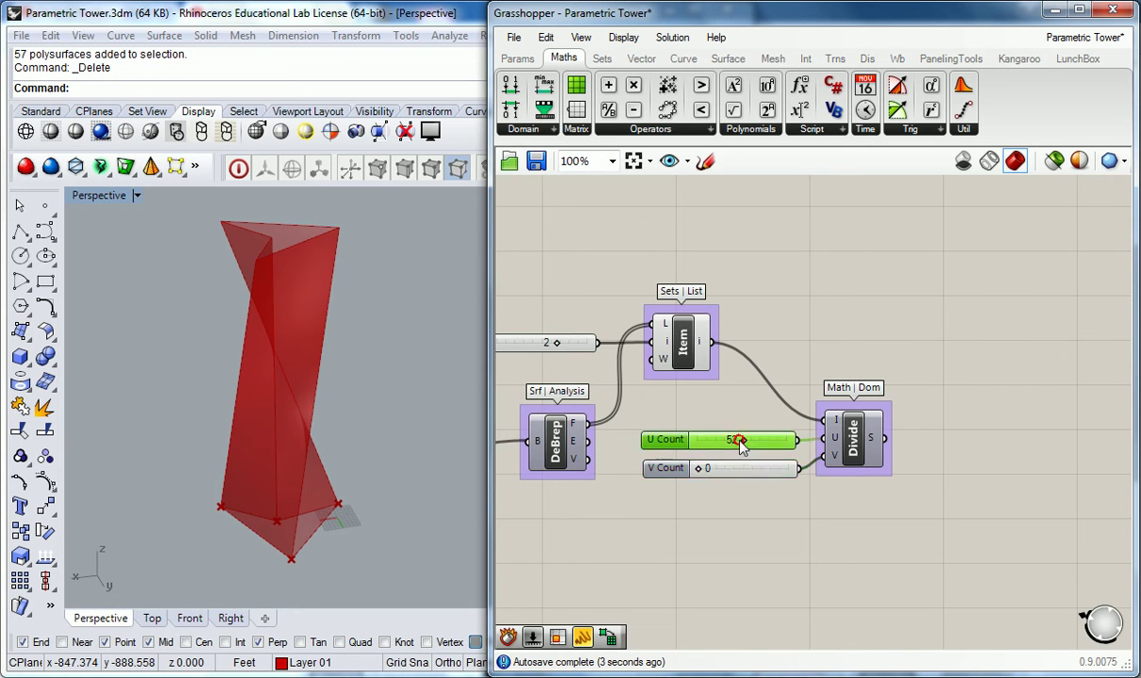
double_click(738, 440)
text(25)
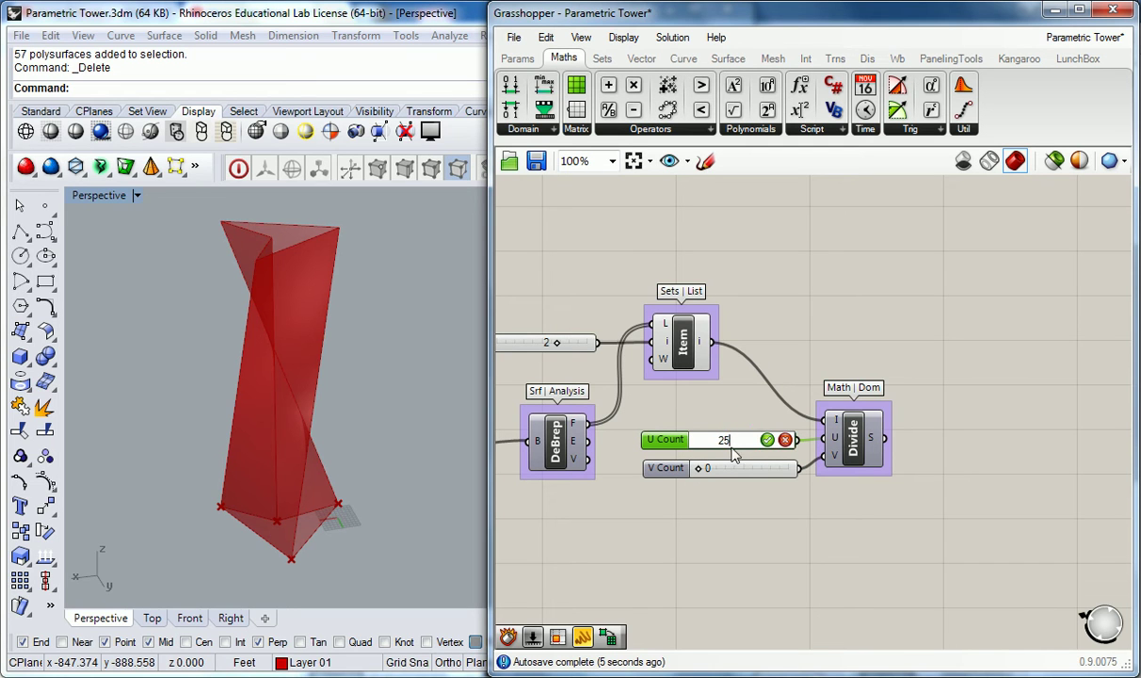
key(Return)
double_click(698, 468)
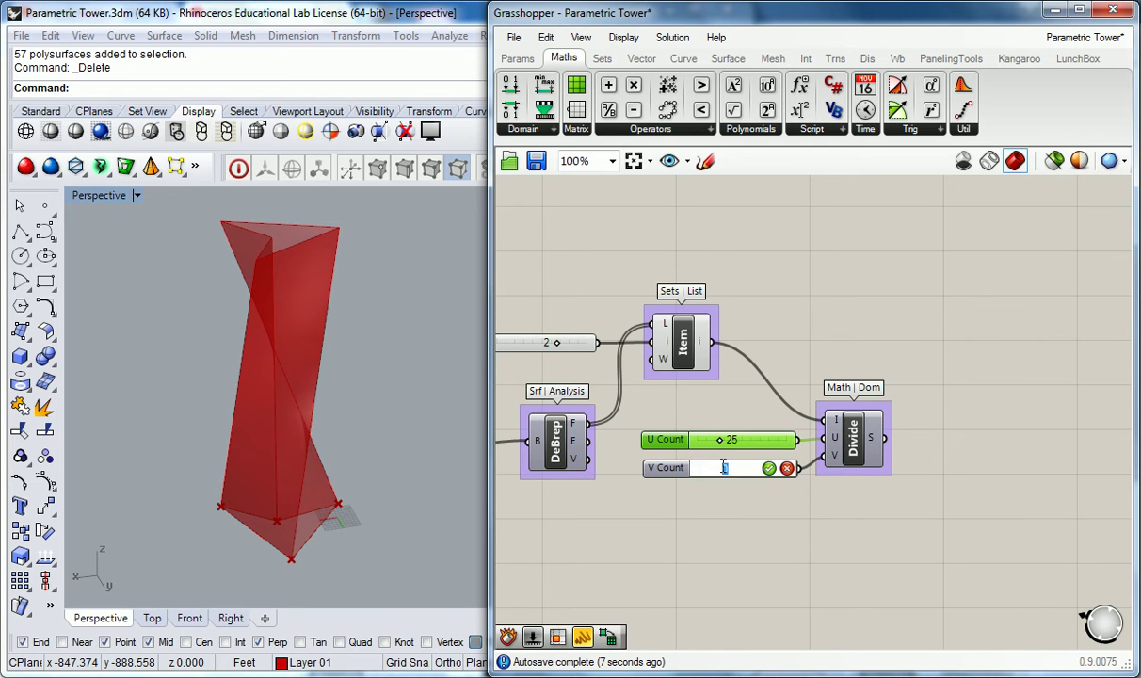
text(10)
click(768, 468)
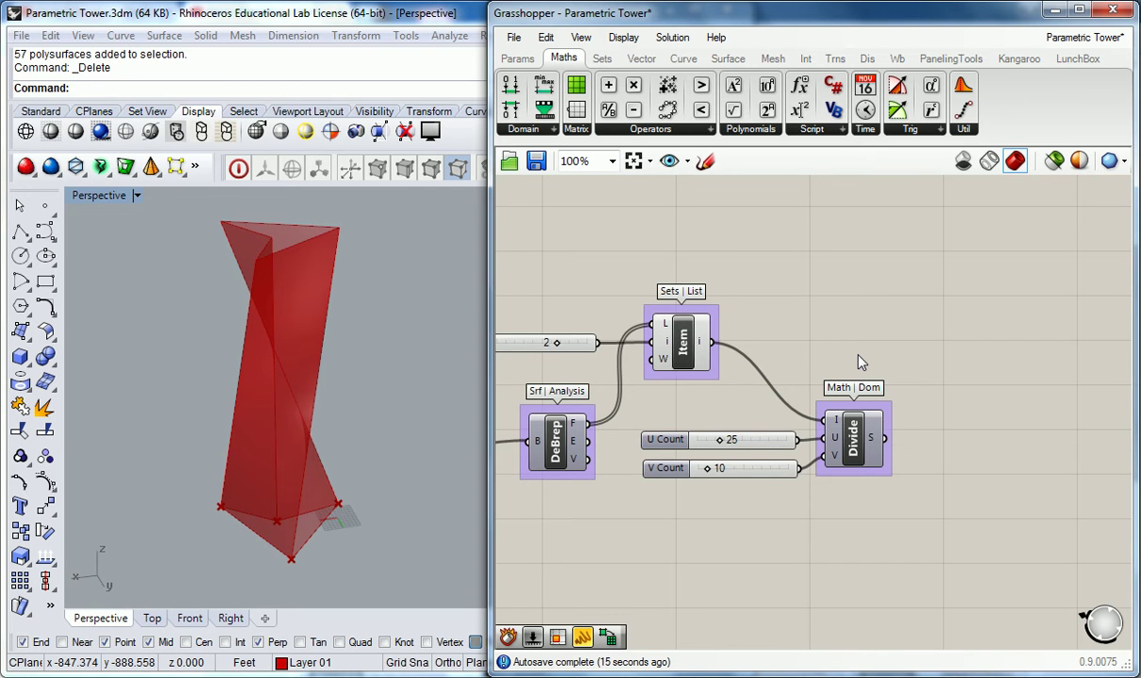
right_drag(889, 293, 845, 299)
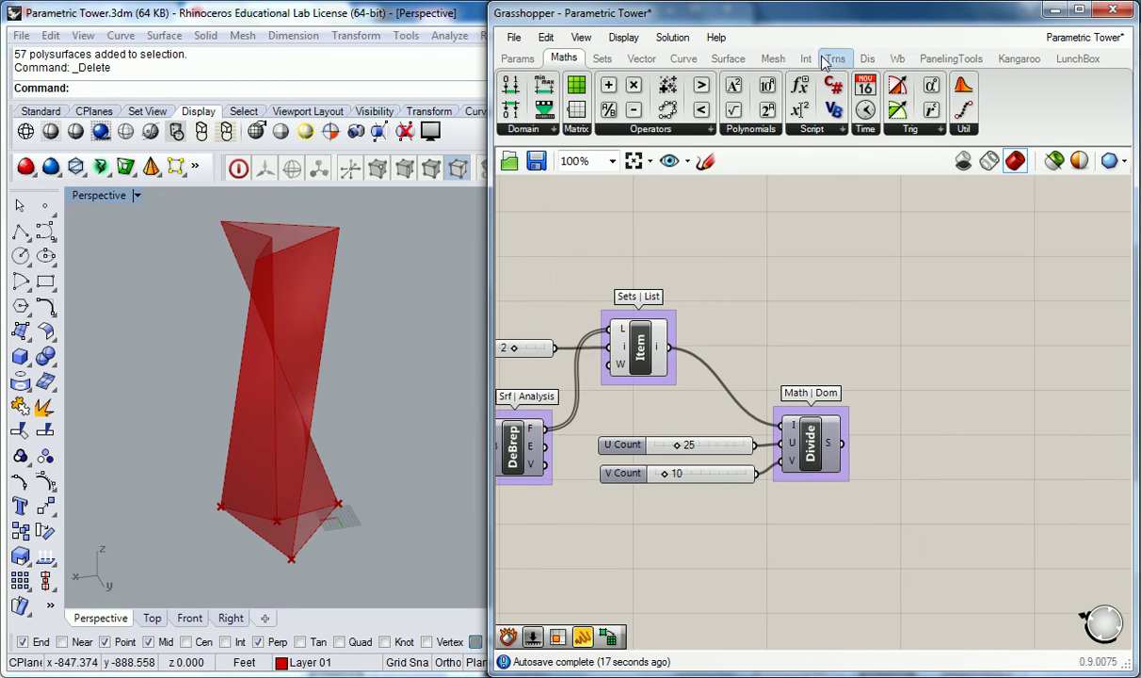
click(726, 60)
click(868, 129)
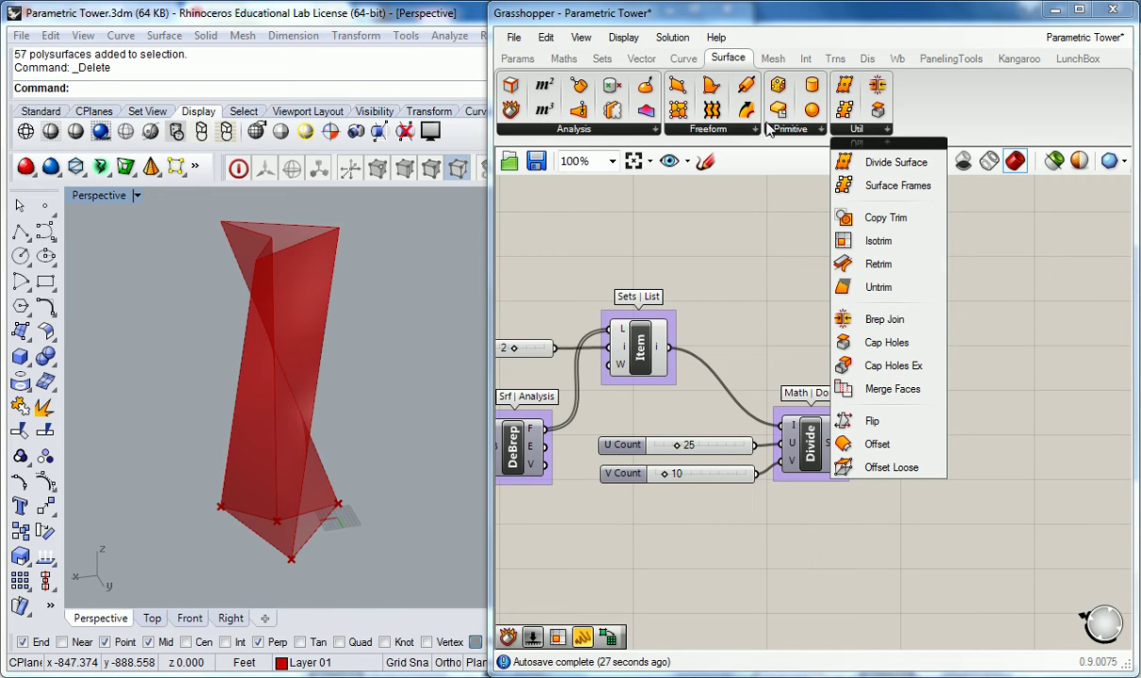
click(708, 129)
click(639, 129)
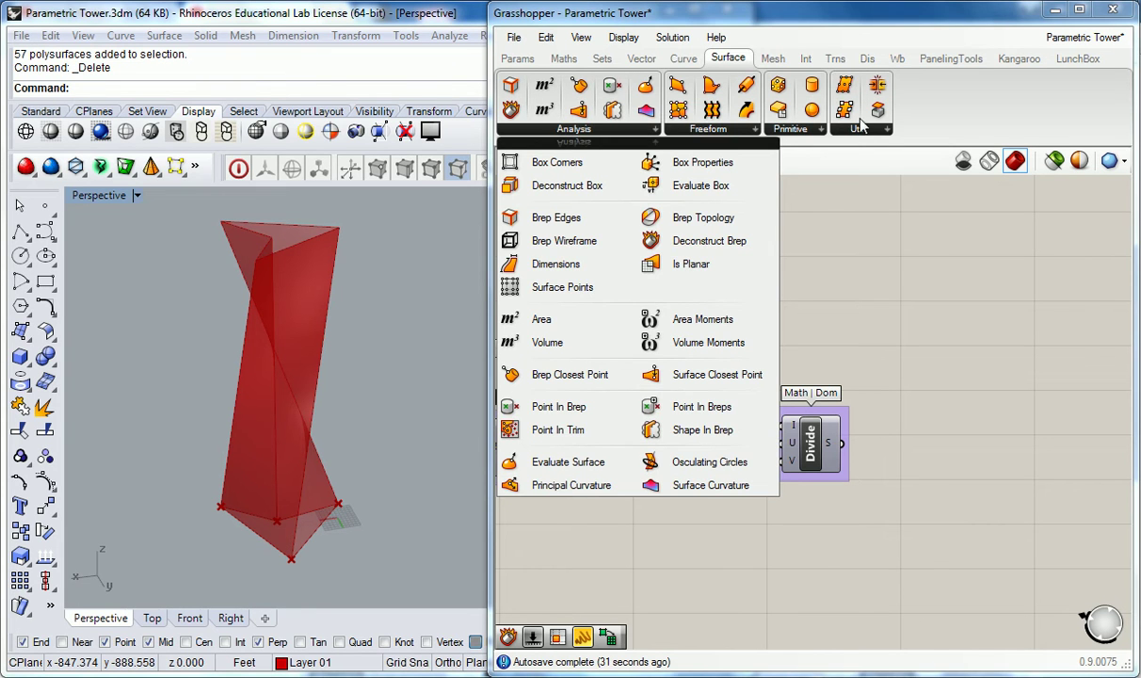
Step: Place a Surface Box component on the canvas above and to the right of the Divide Domain² component
click(835, 59)
click(797, 130)
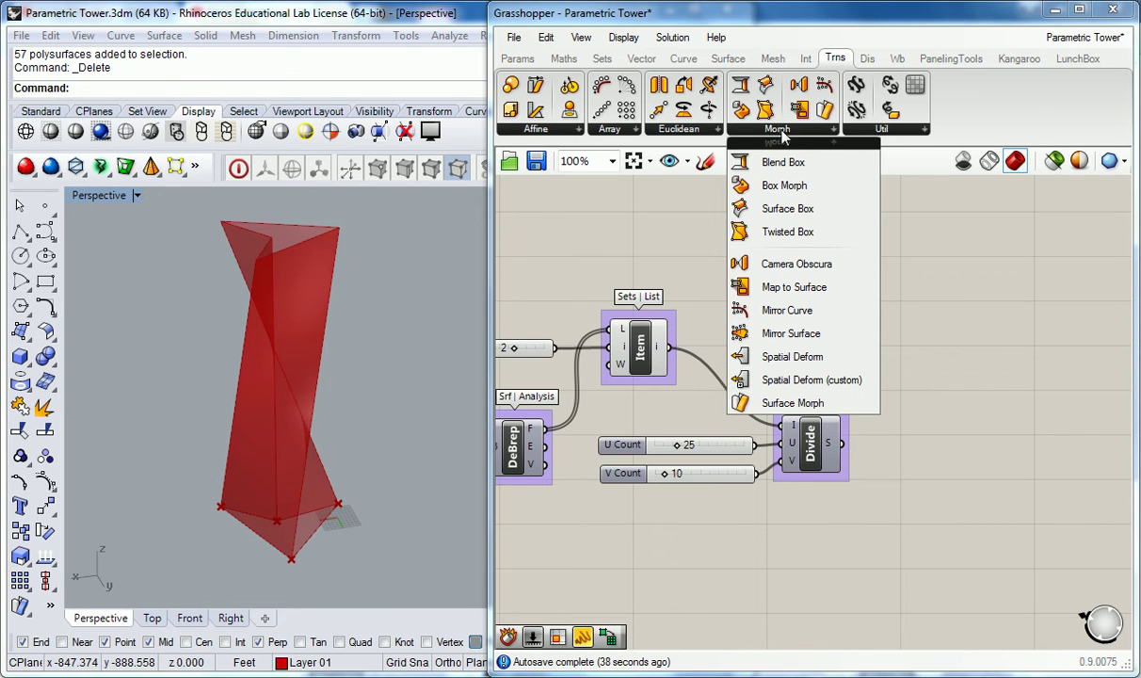
click(792, 209)
click(921, 344)
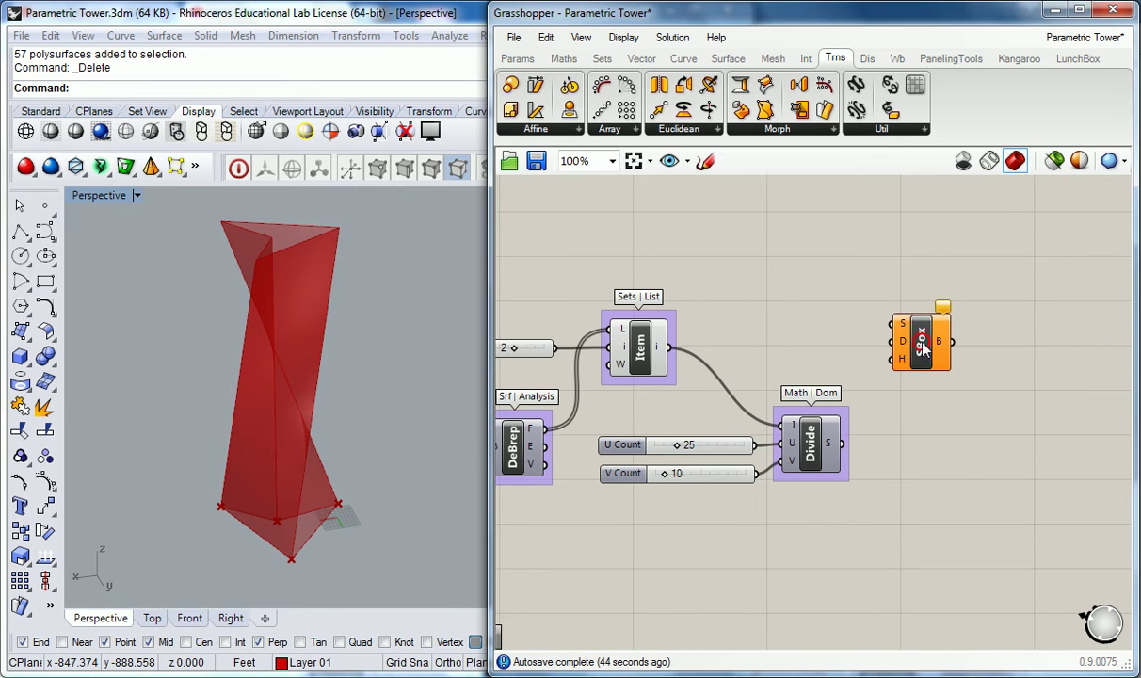
Step: Group the Surface Box component under the label "Srf | Morph"
key(ctrl+g)
right_click(920, 312)
click(982, 322)
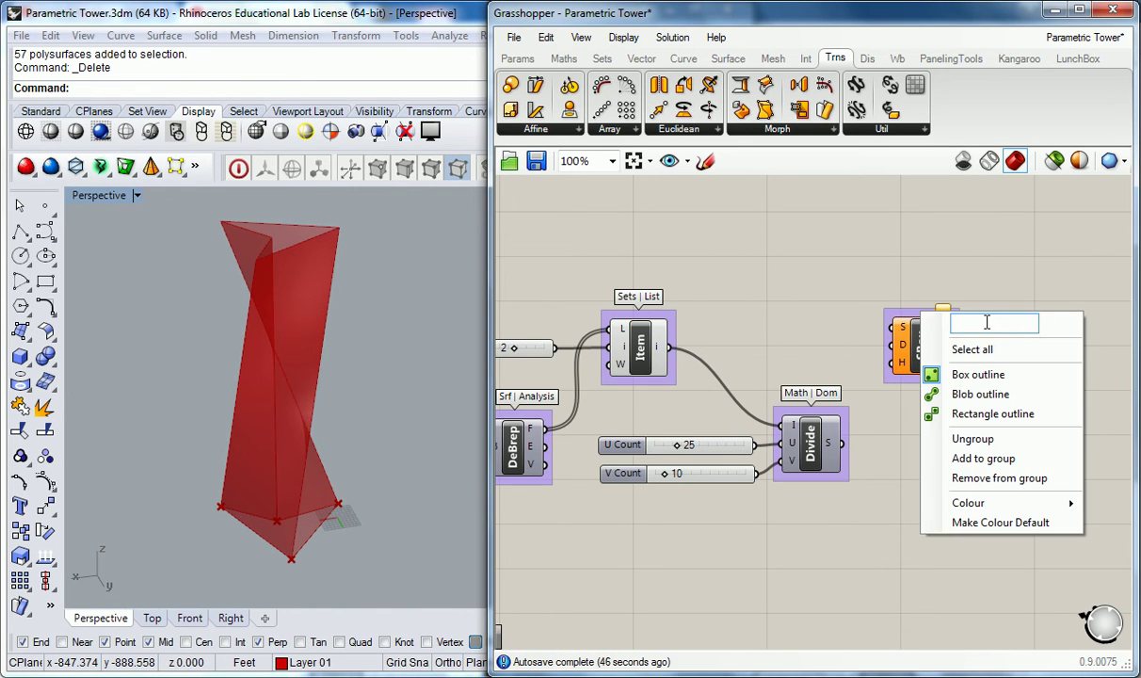
text(Srf |Morph)
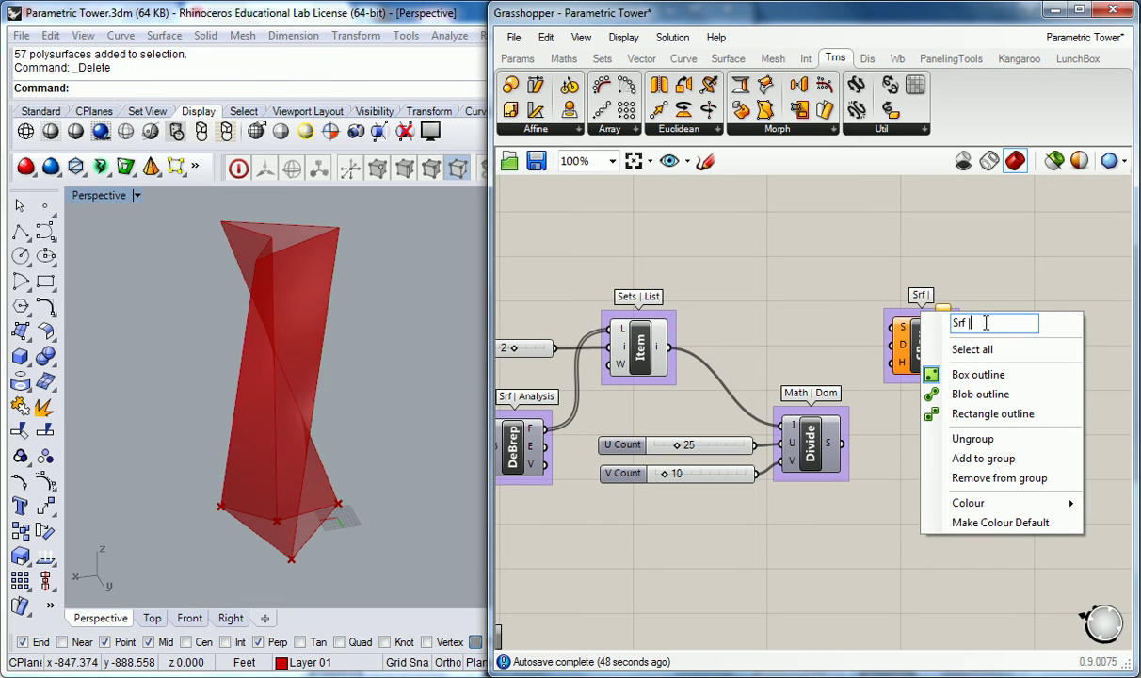
key(Left)
key(Left)
key(Left)
key(Left)
key(Left)
click(979, 290)
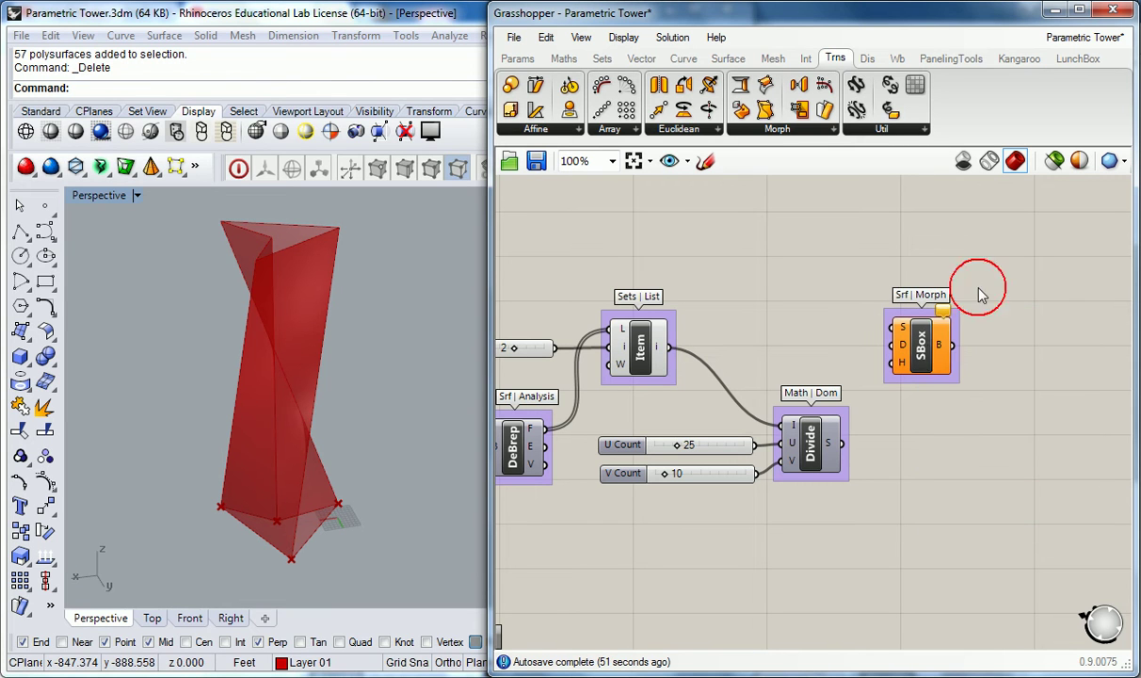
Step: Move the Surface Box component slightly farther to the right of Divide Domain²
drag(921, 352, 941, 352)
click(909, 344)
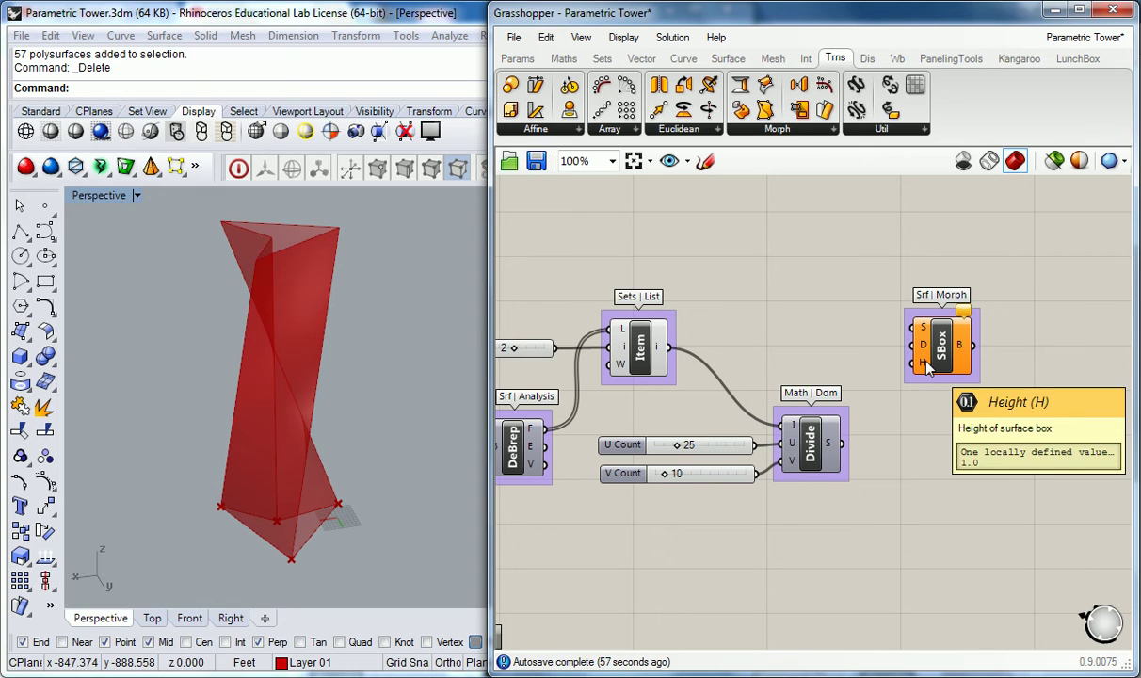
right_drag(855, 338, 848, 339)
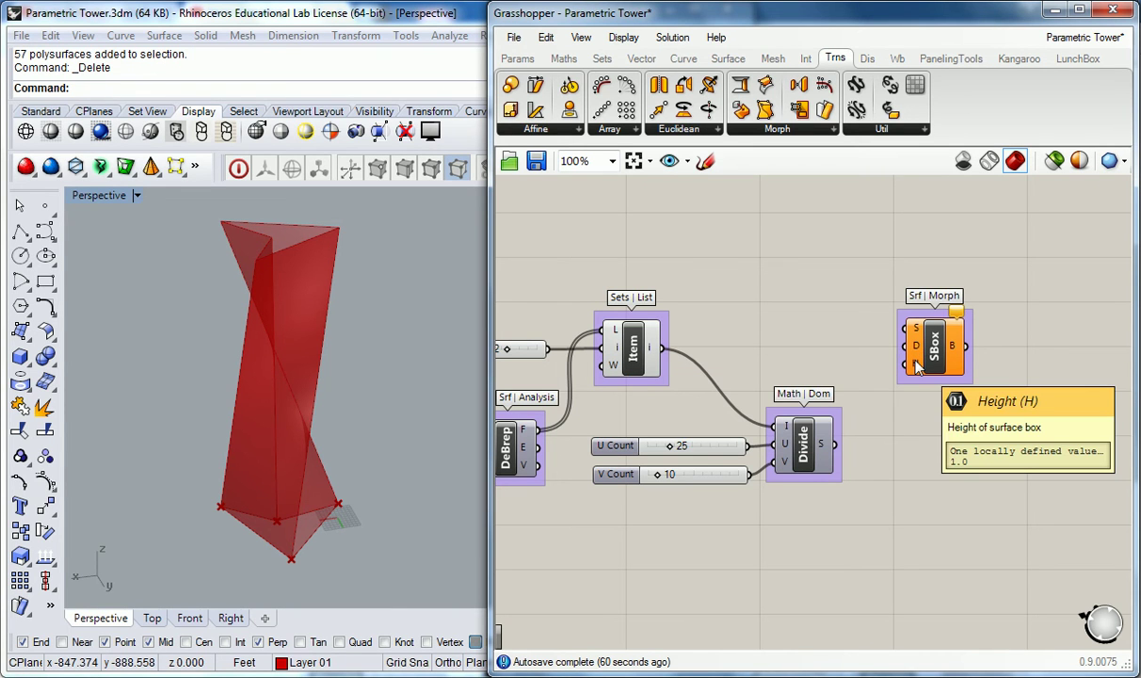
Step: Wire the List Item output to the Surface Box surface input and the Divide Domain² output to its domain input
right_drag(815, 313, 826, 317)
click(951, 356)
drag(951, 355, 956, 357)
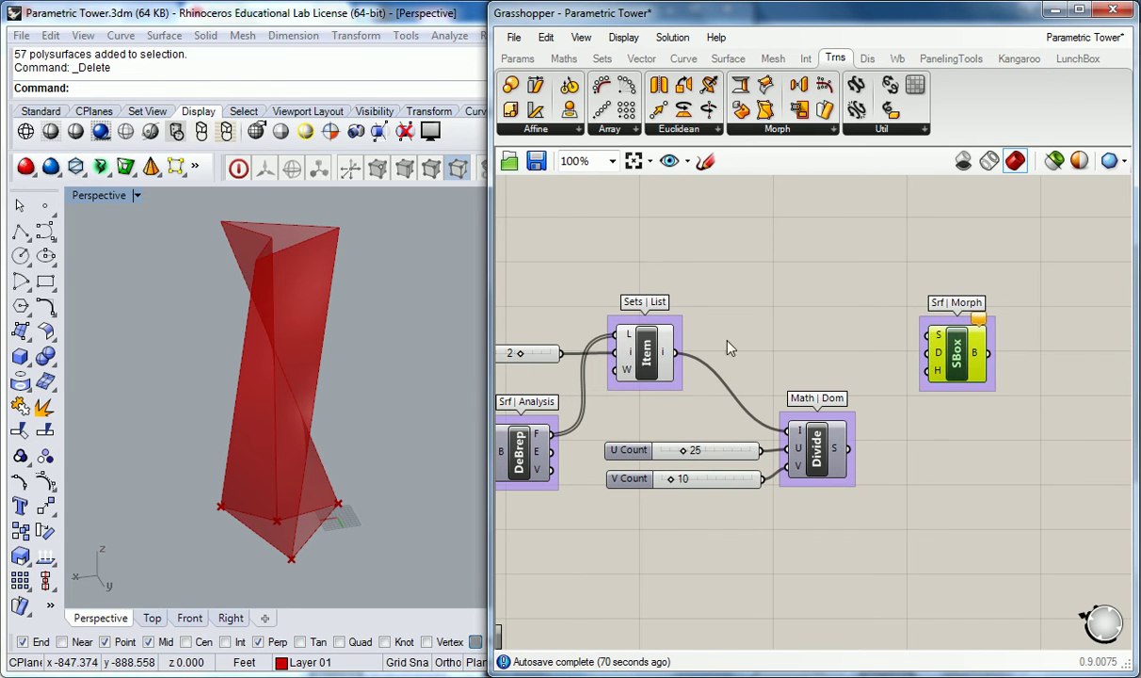
drag(682, 358, 928, 335)
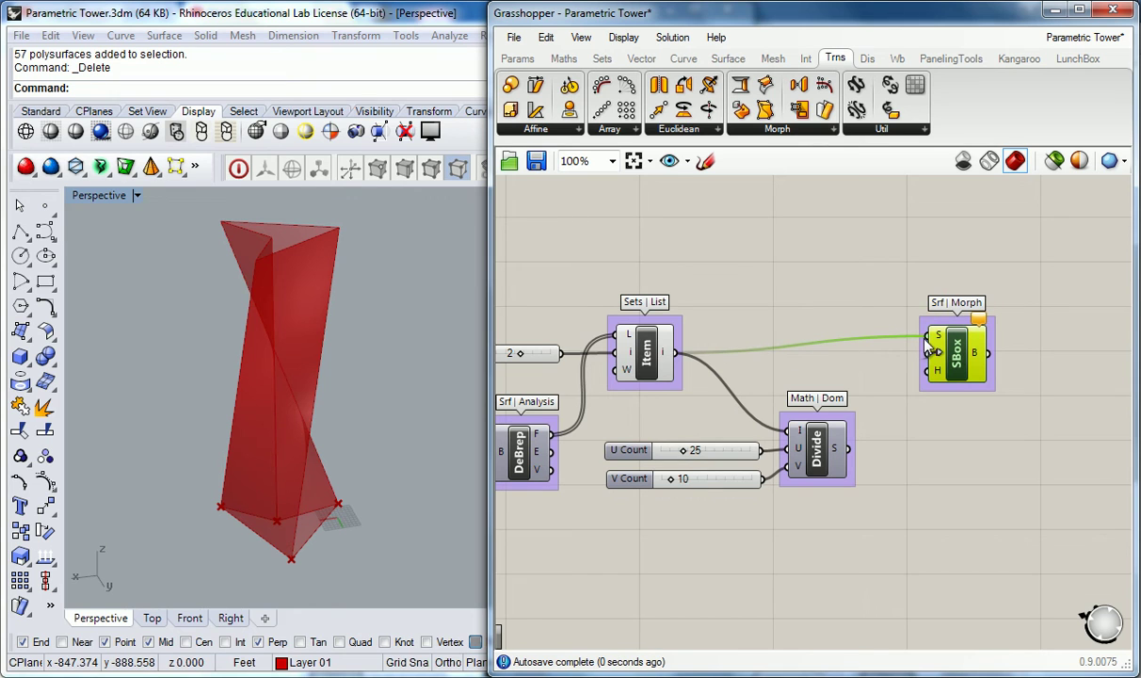
drag(847, 449, 956, 372)
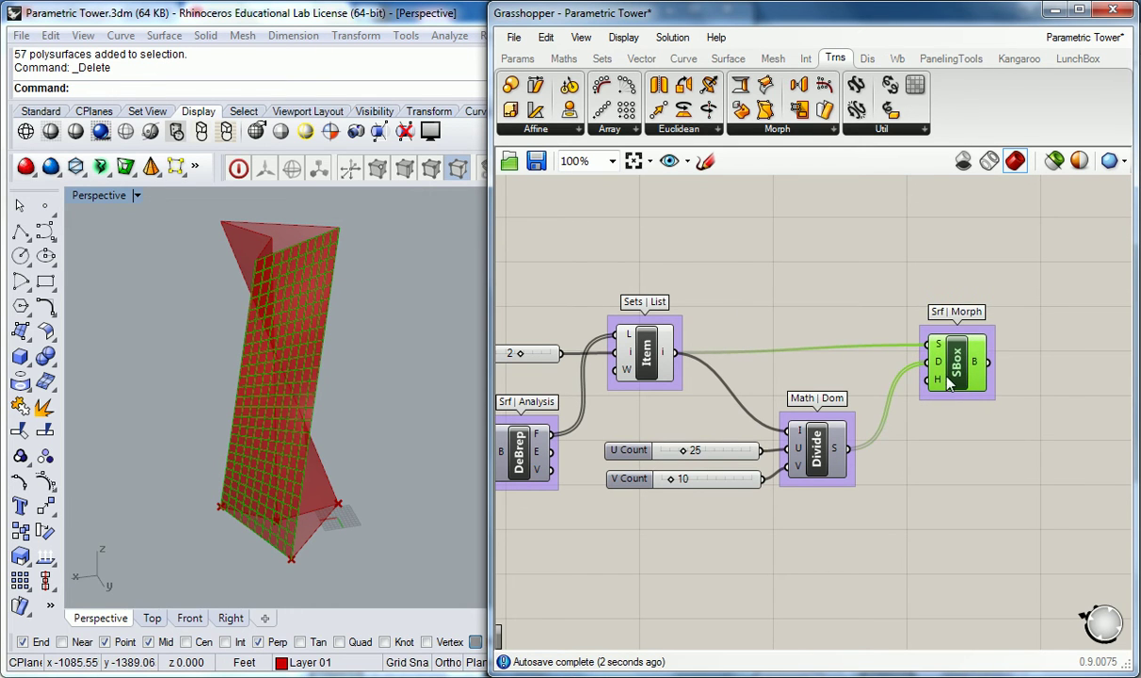
Step: Add an integer slider ranging from 0 to 10 above the wires and connect it to the Surface Box height input
mouse_move(942, 388)
right_drag(446, 322, 388, 326)
scroll(335, 259, up, 10)
scroll(335, 220, up, 3)
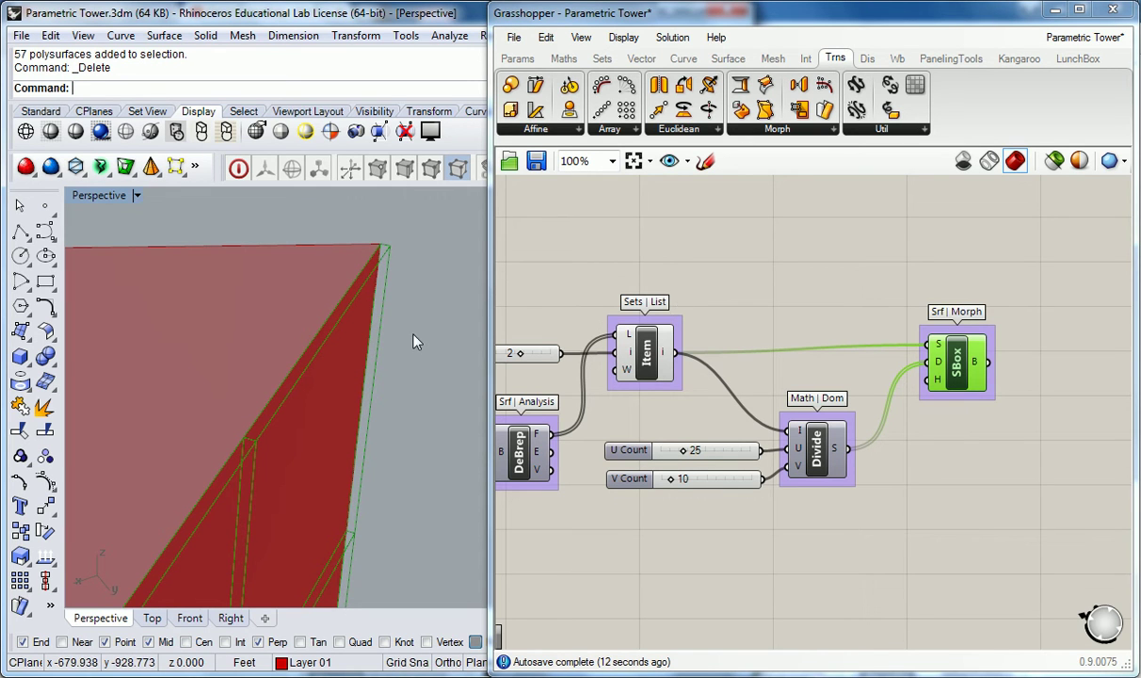
click(826, 264)
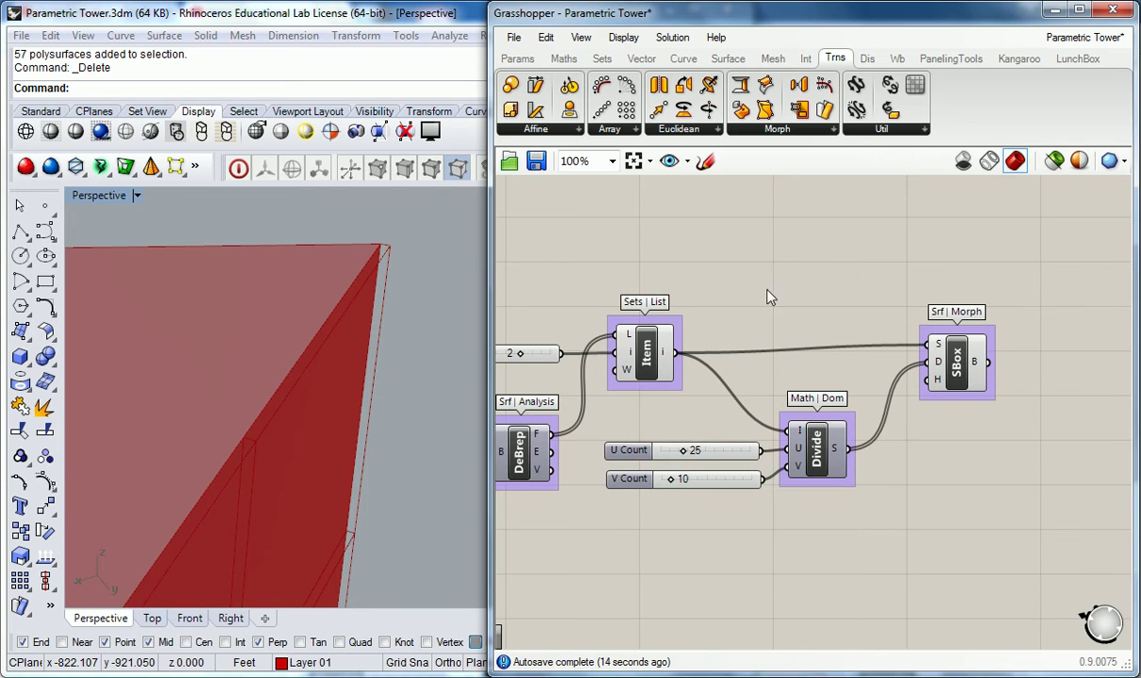
double_click(805, 290)
text(0<10)
key(Return)
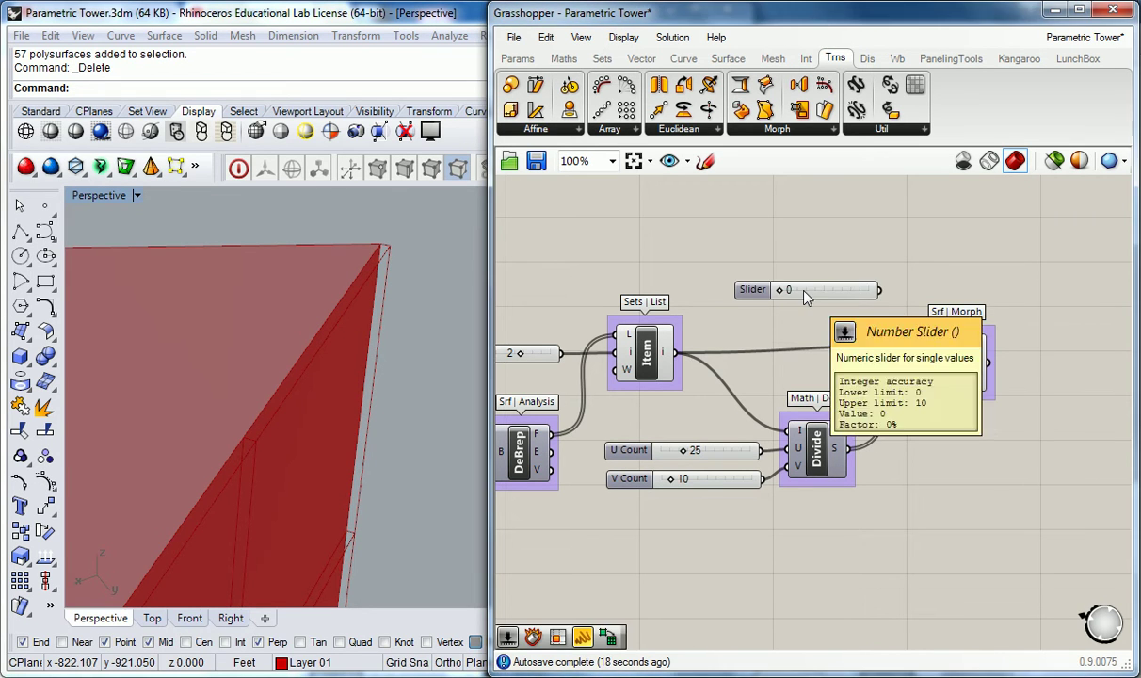
drag(878, 290, 926, 379)
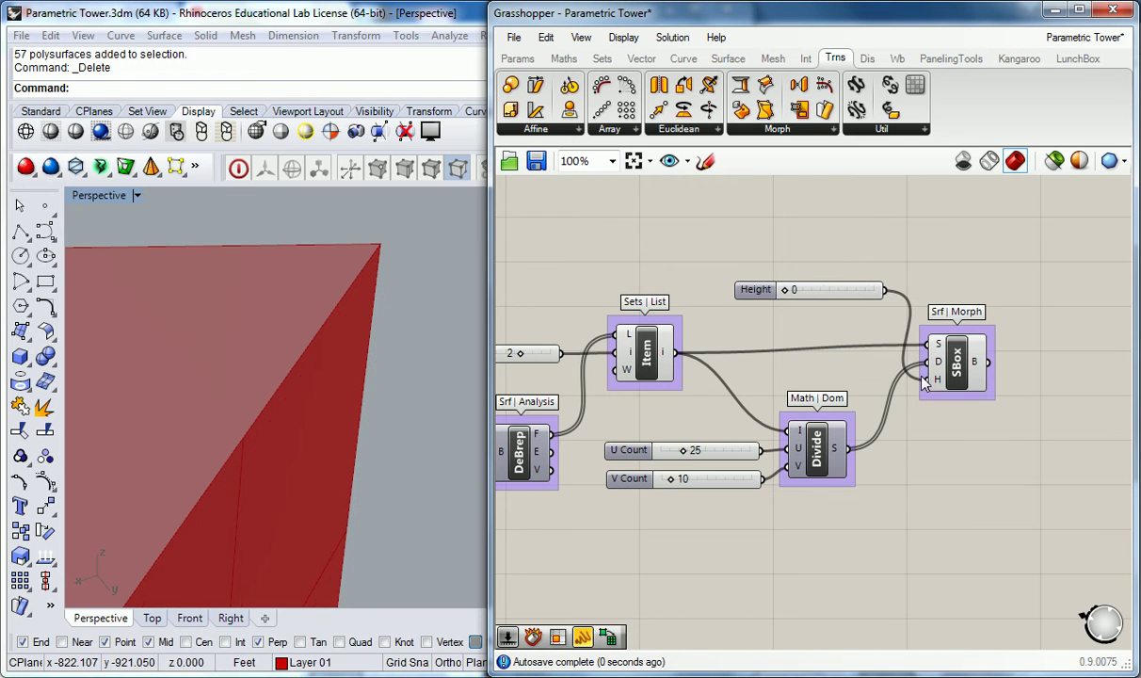
drag(759, 298, 732, 295)
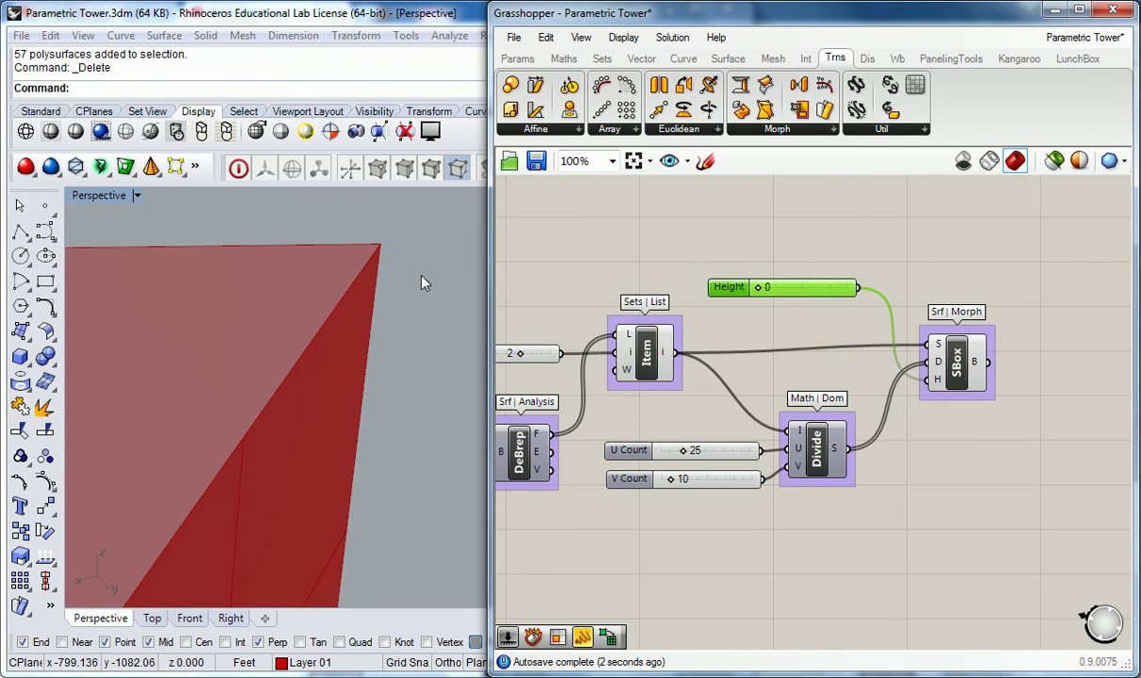
Step: Set the Height slider to 10
click(920, 212)
drag(757, 287, 873, 299)
scroll(438, 247, down, 12)
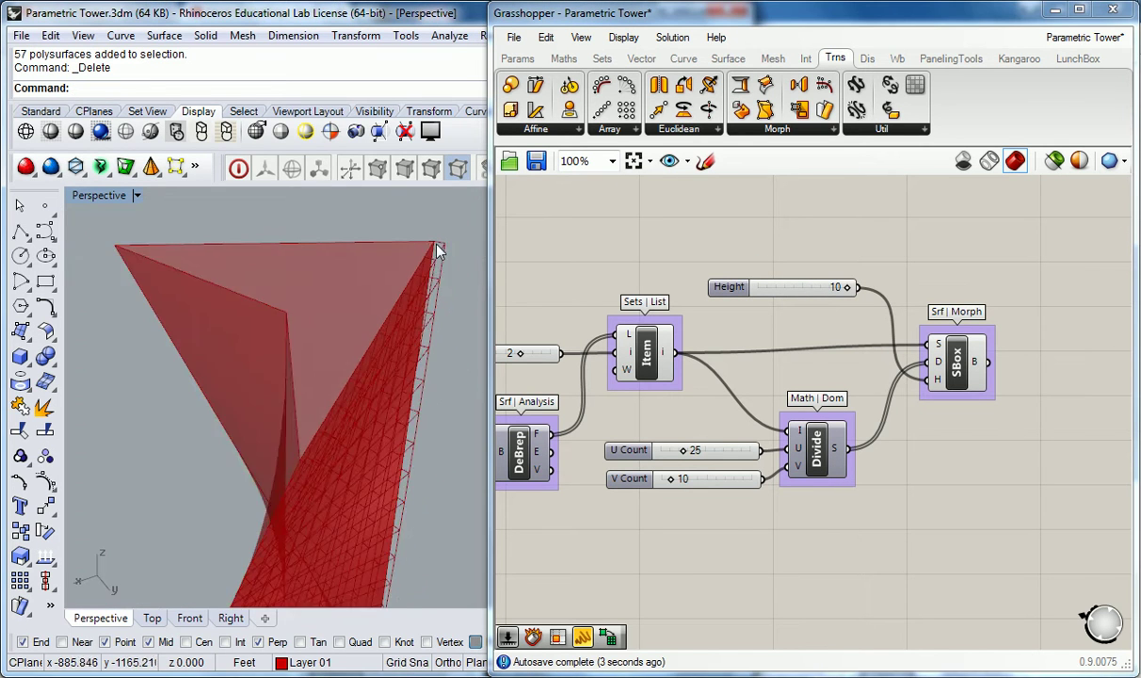
right_drag(336, 364, 326, 468)
shift+right_drag(326, 469, 362, 411)
scroll(434, 330, up, 6)
right_drag(436, 326, 344, 381)
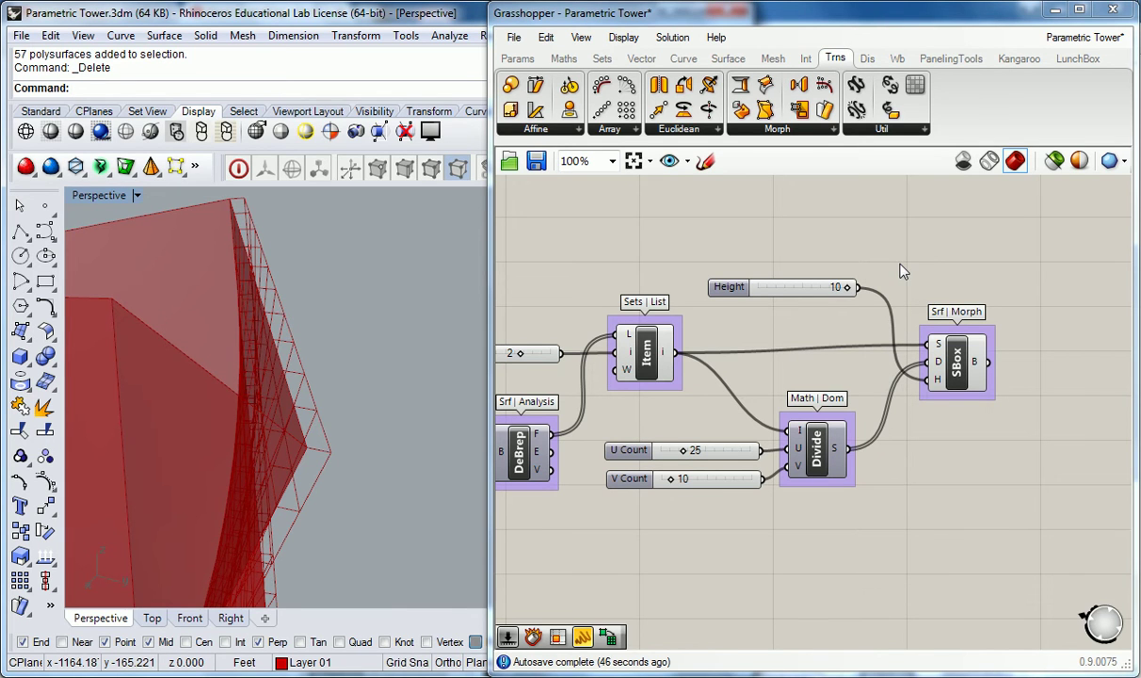
drag(741, 289, 741, 291)
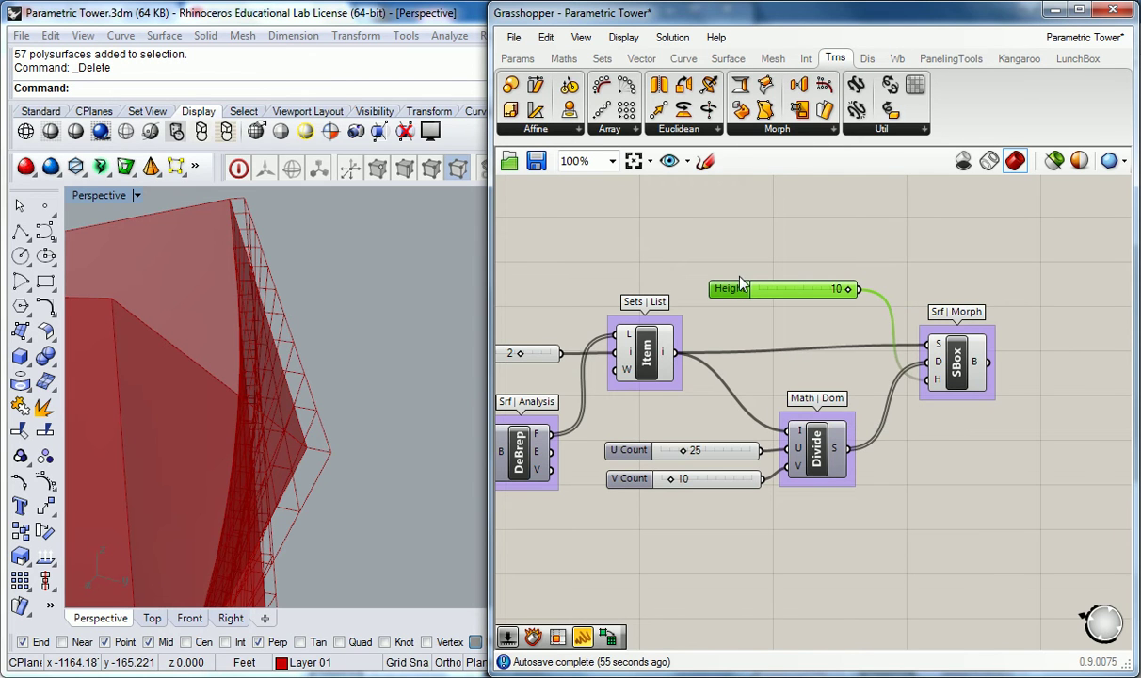
click(828, 249)
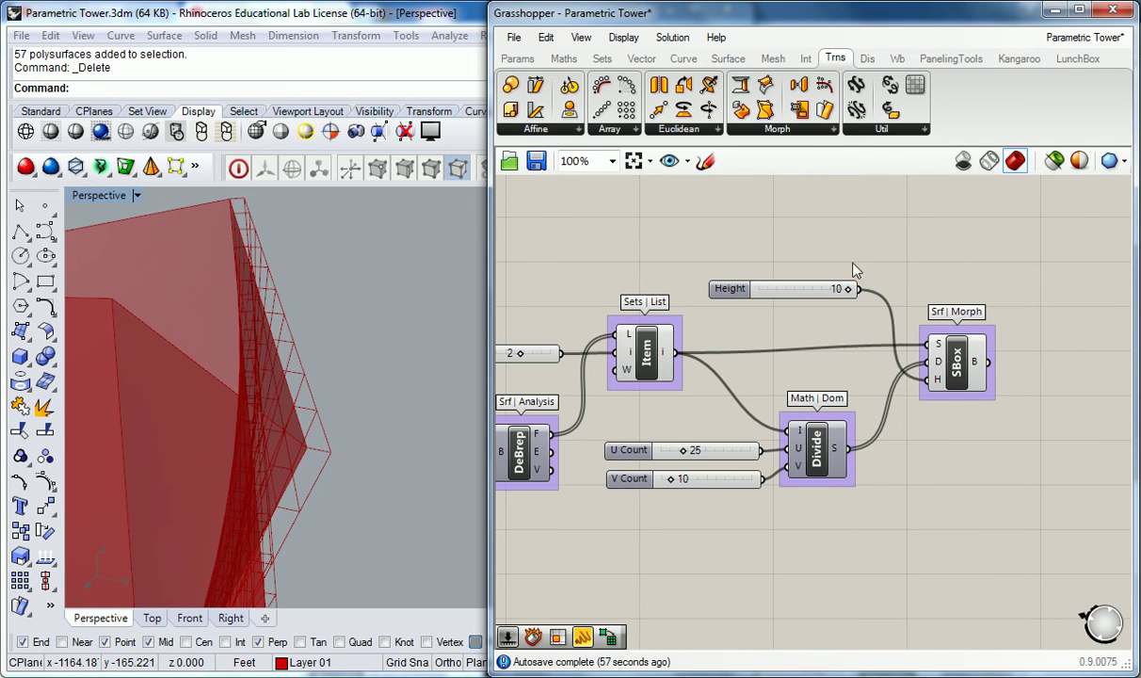
Step: Highlight the surface boxes by selecting the Surface Box component, and switch Rhino to the four-viewport layout
scroll(901, 340, down, 3)
click(932, 356)
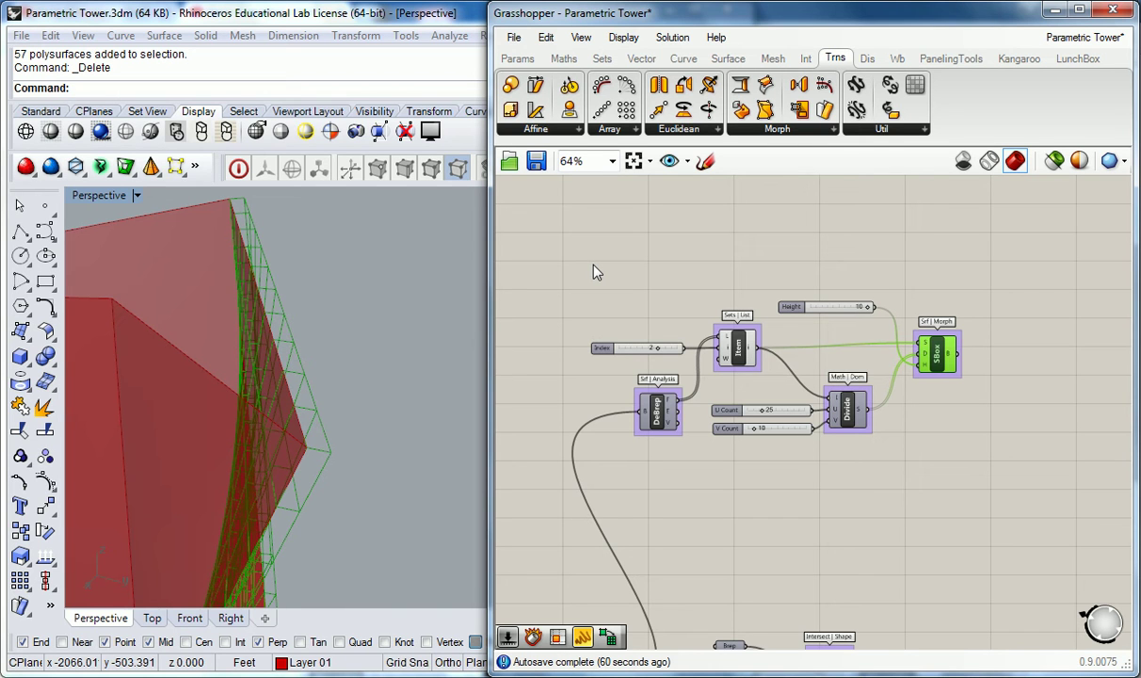
click(399, 256)
scroll(375, 262, down, 10)
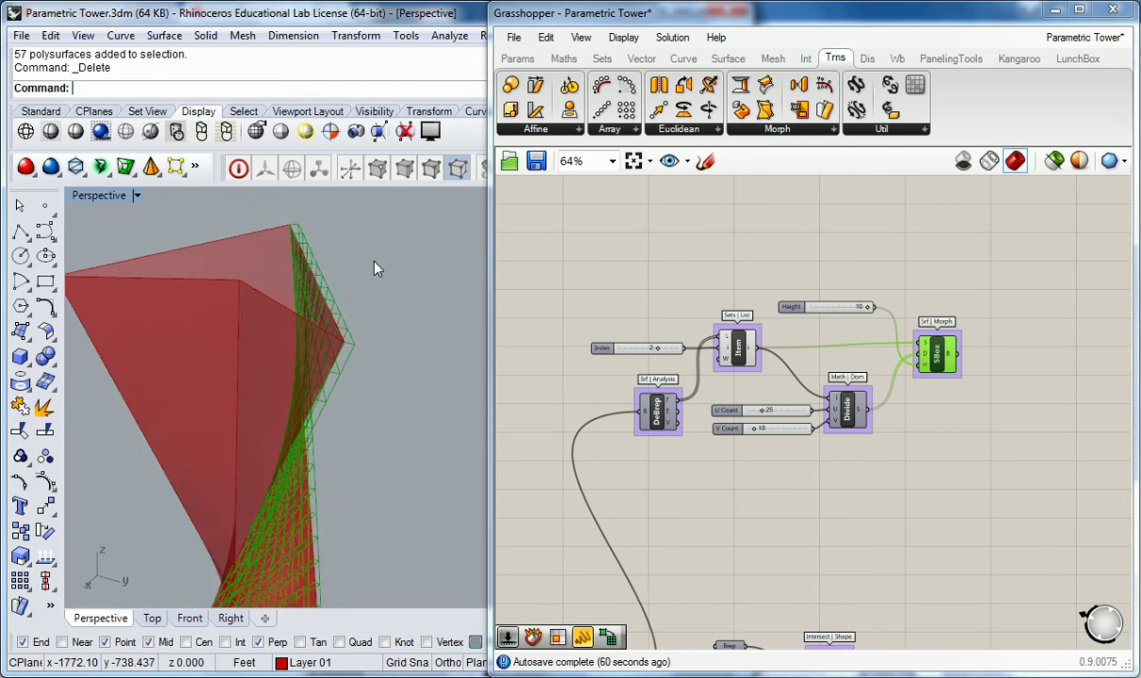
double_click(109, 197)
right_drag(224, 283, 209, 307)
scroll(134, 291, up, 6)
scroll(134, 293, up, 6)
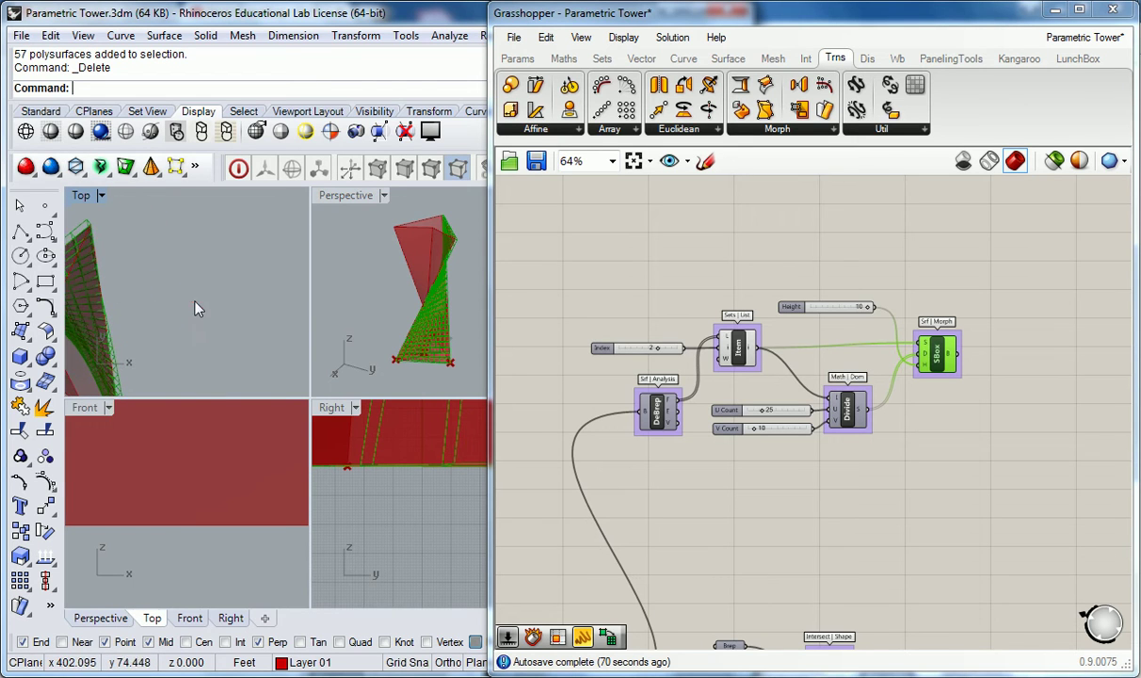
Step: Examine the surface boxes on the tower face in the Top and Perspective views
click(716, 264)
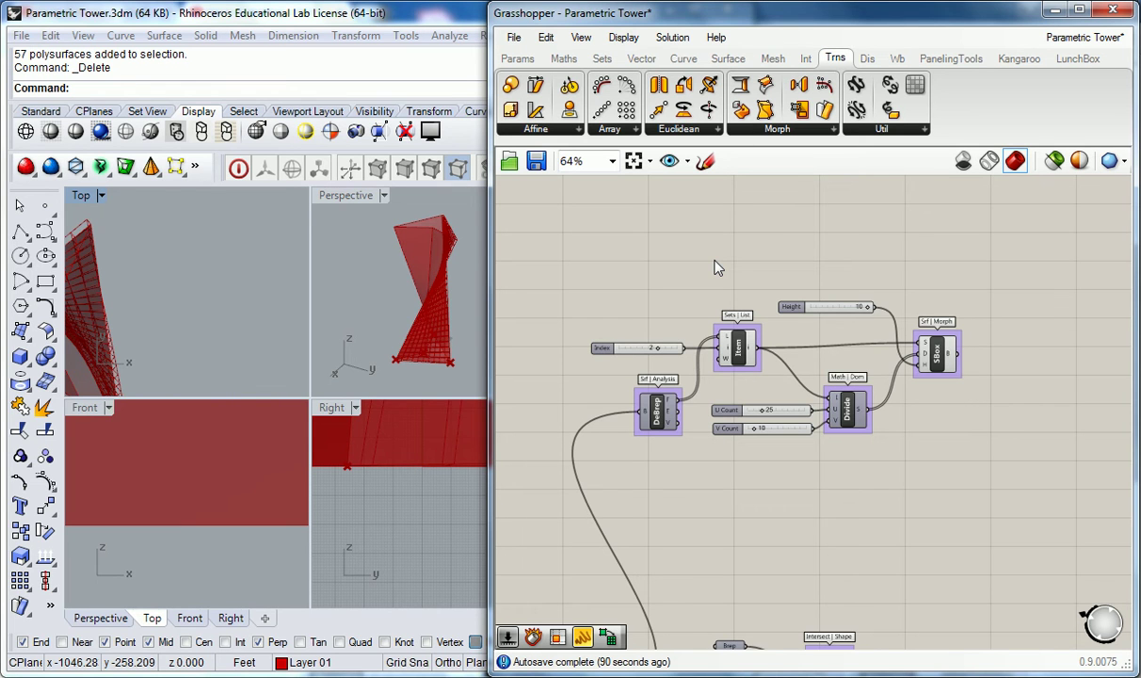
right_drag(229, 285, 100, 252)
scroll(106, 223, up, 5)
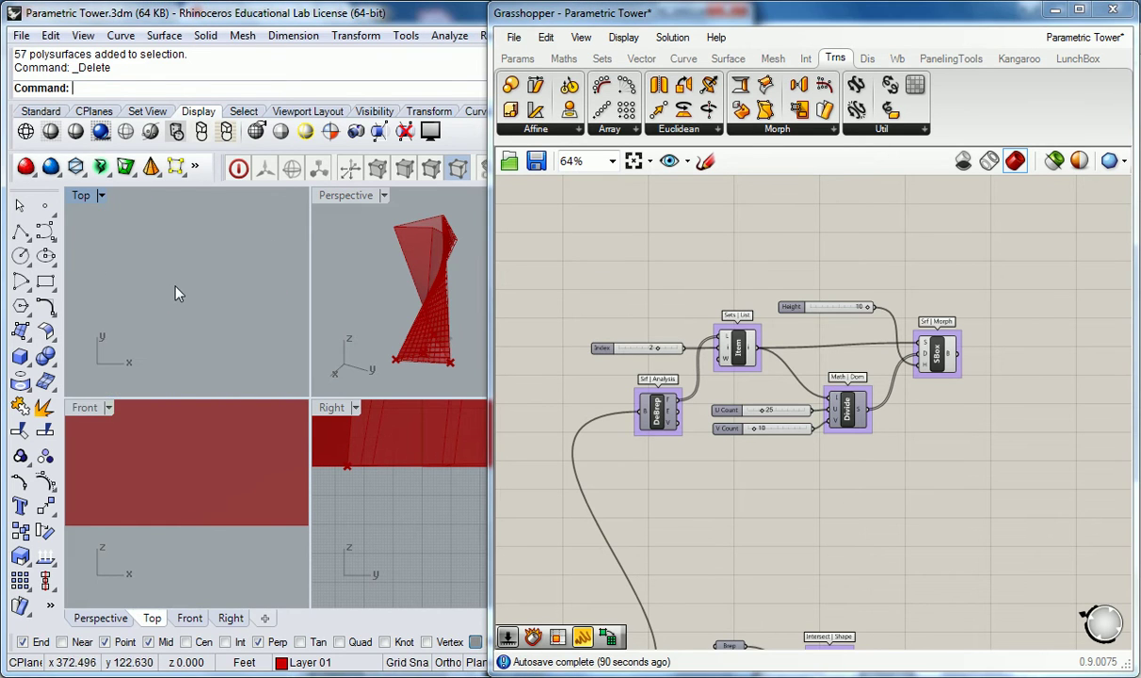
mouse_move(186, 296)
right_down()
mouse_move(193, 268)
mouse_move(235, 250)
mouse_move(209, 255)
mouse_move(197, 297)
right_up()
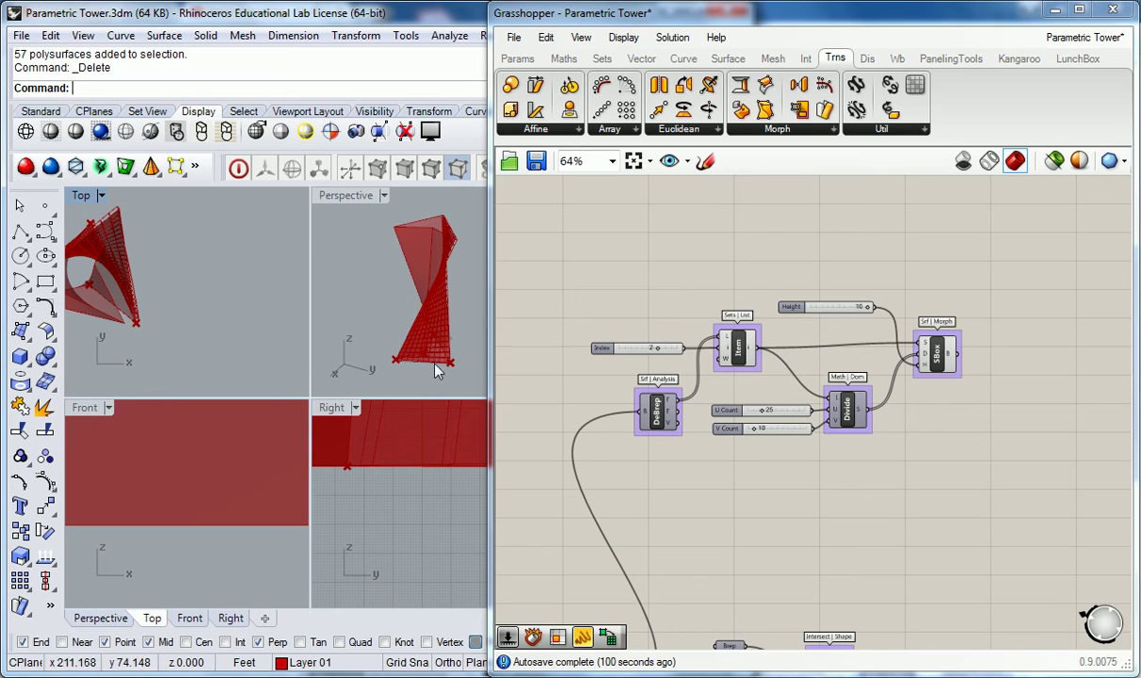
scroll(433, 357, up, 5)
scroll(426, 363, up, 1)
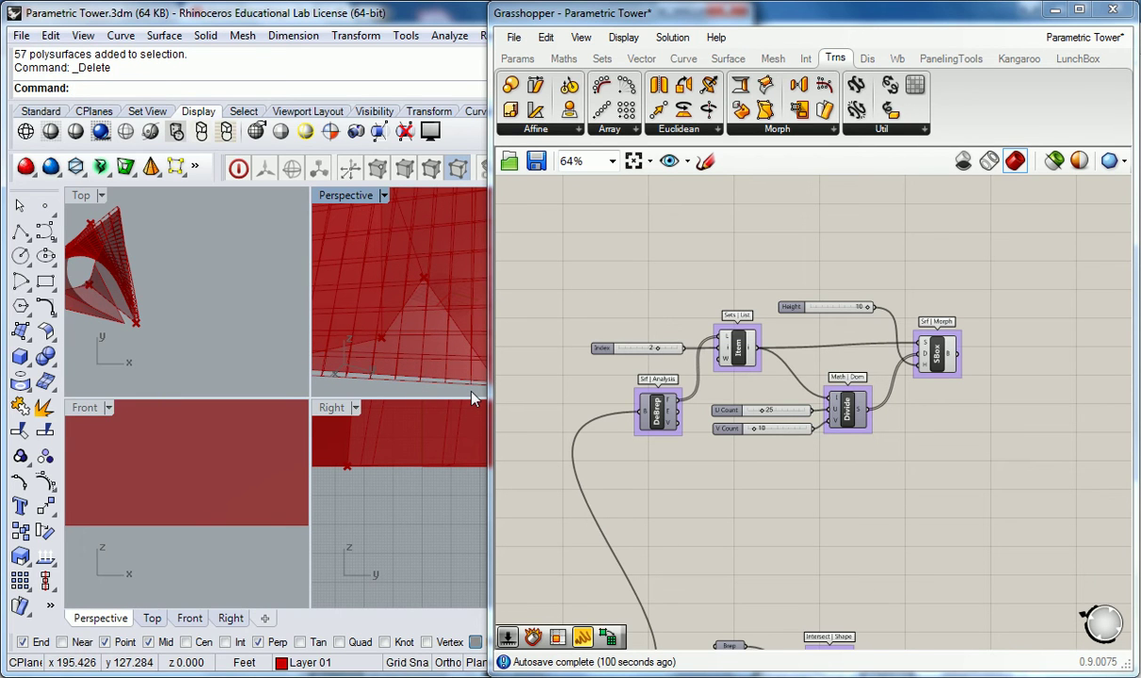
scroll(386, 347, down, 2)
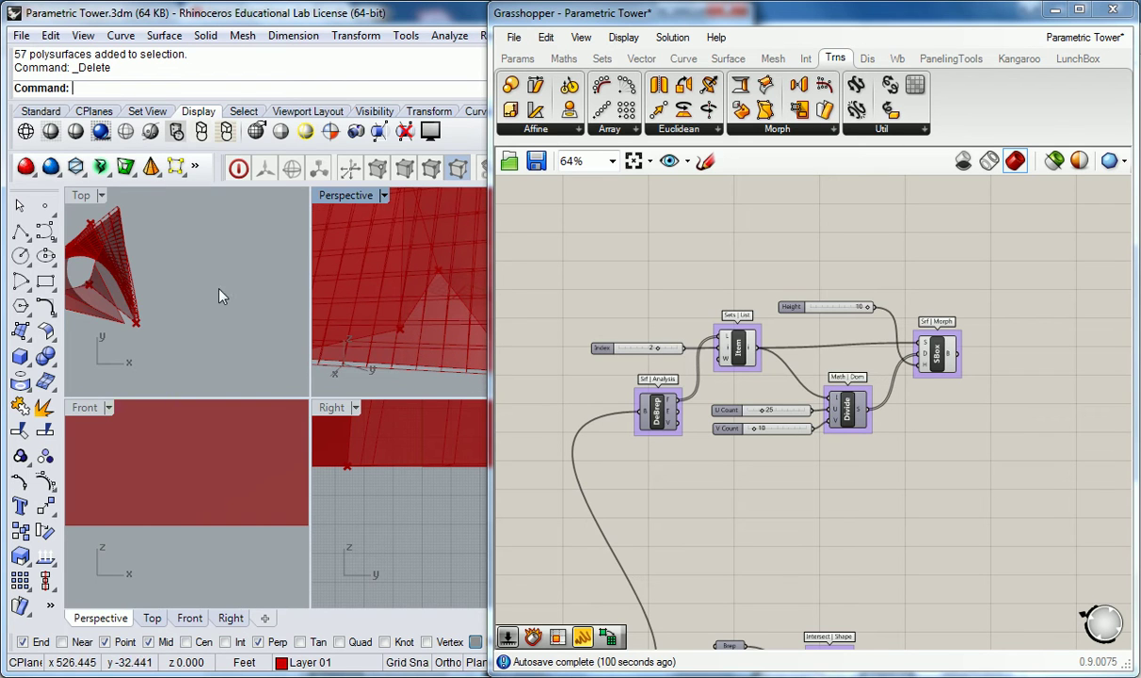
scroll(184, 283, up, 3)
scroll(217, 280, up, 2)
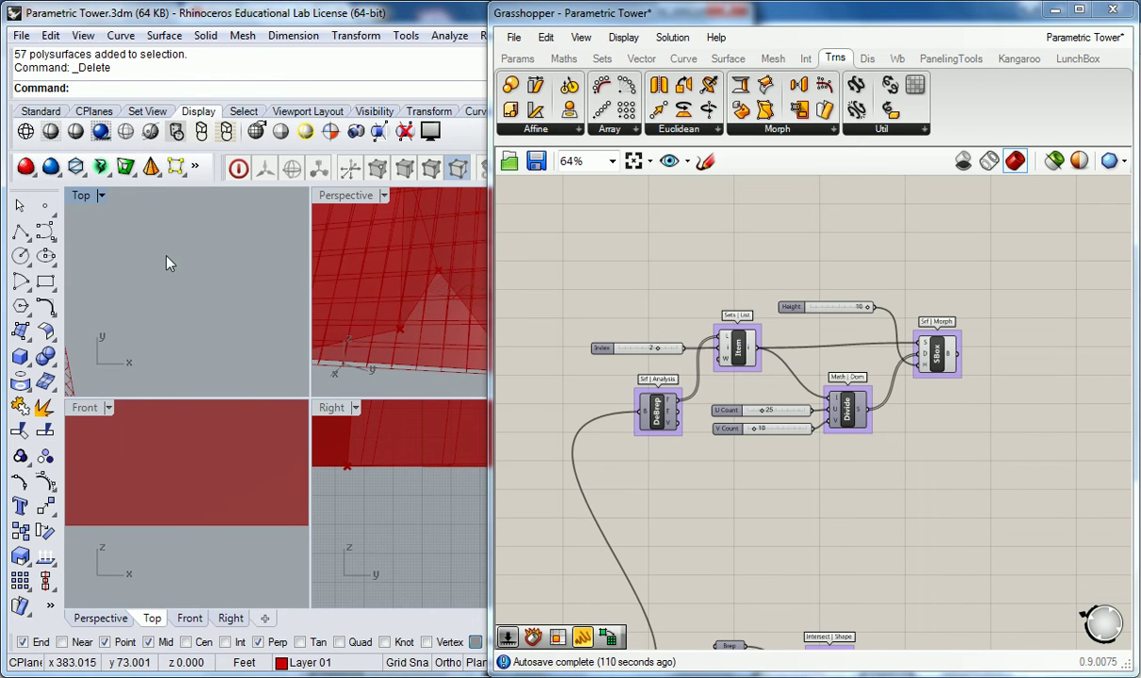
right_drag(207, 248, 242, 273)
right_drag(144, 225, 191, 278)
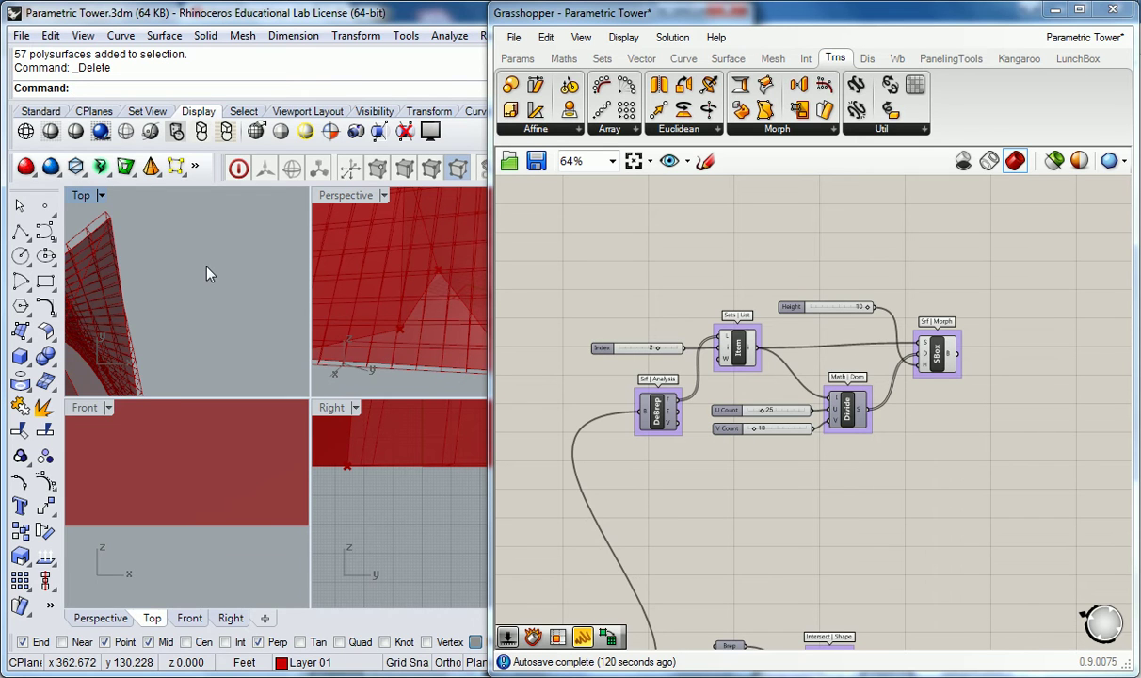
right_drag(152, 255, 202, 293)
scroll(179, 265, up, 4)
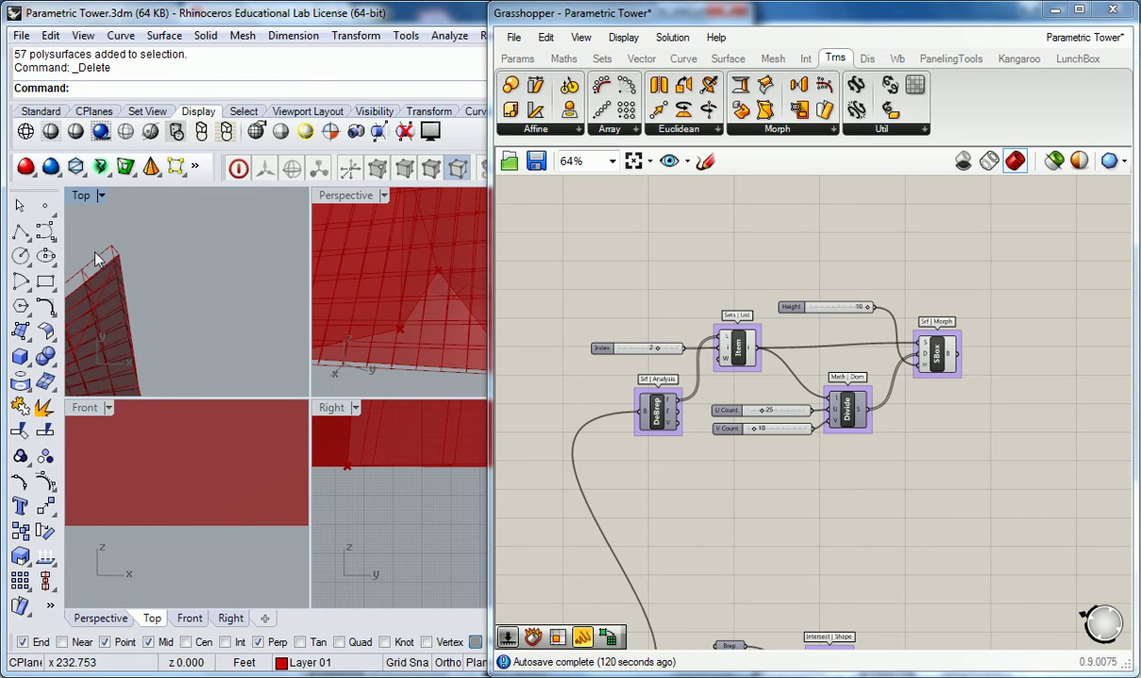
Step: Draw a 10 by 10 ft corner-to-corner rectangle in the empty area beside the tower in the Top view
click(45, 284)
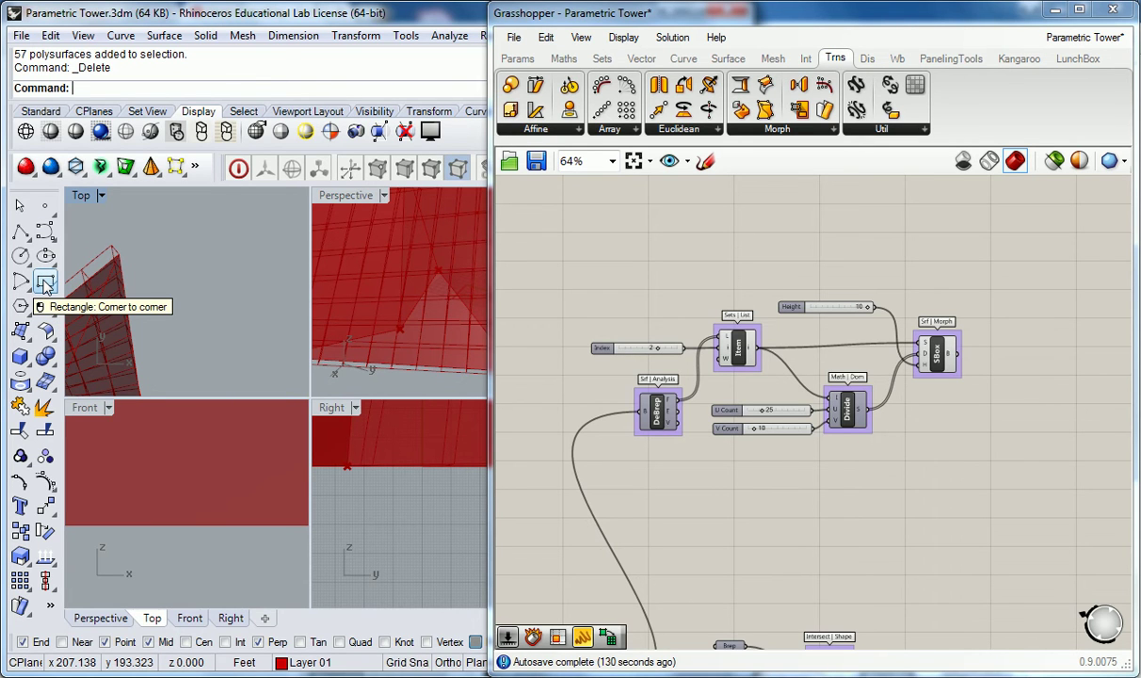
scroll(190, 276, down, 3)
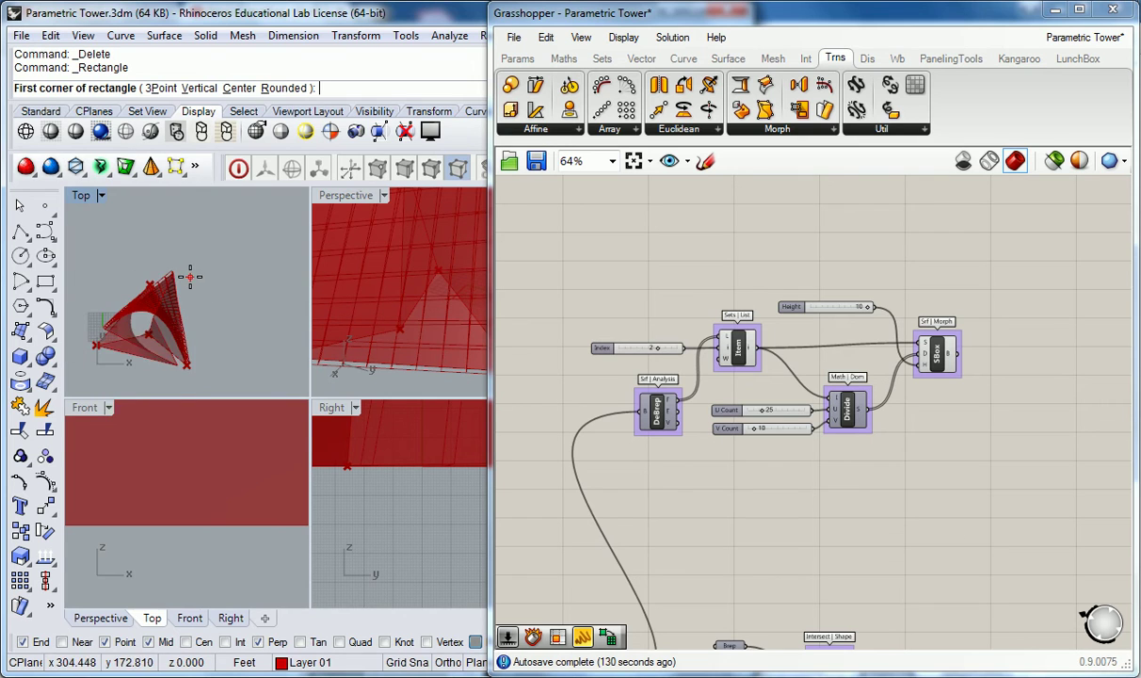
scroll(212, 315, up, 3)
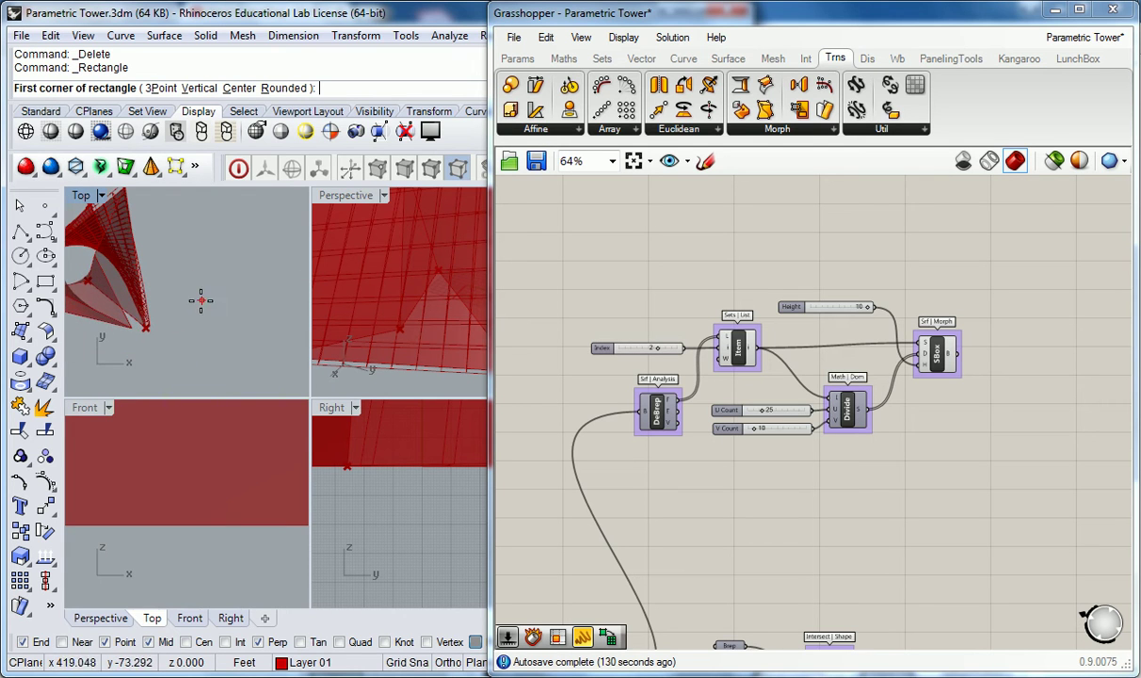
scroll(188, 294, up, 1)
click(196, 305)
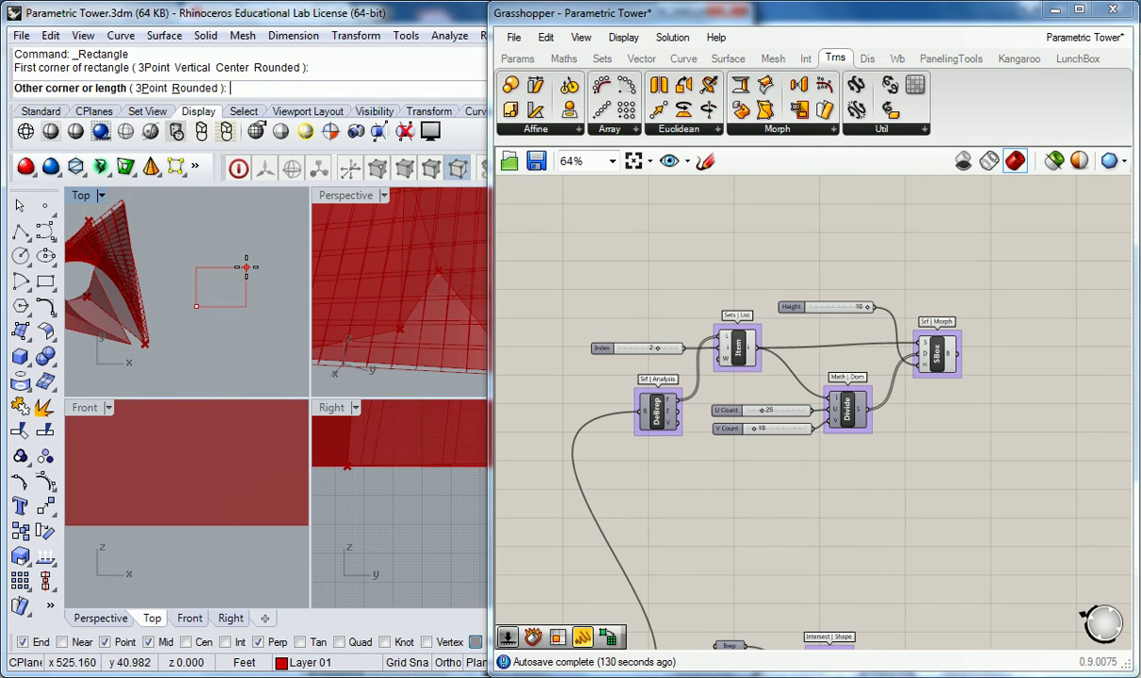
text(@10,10)
key(Return)
scroll(200, 290, up, 5)
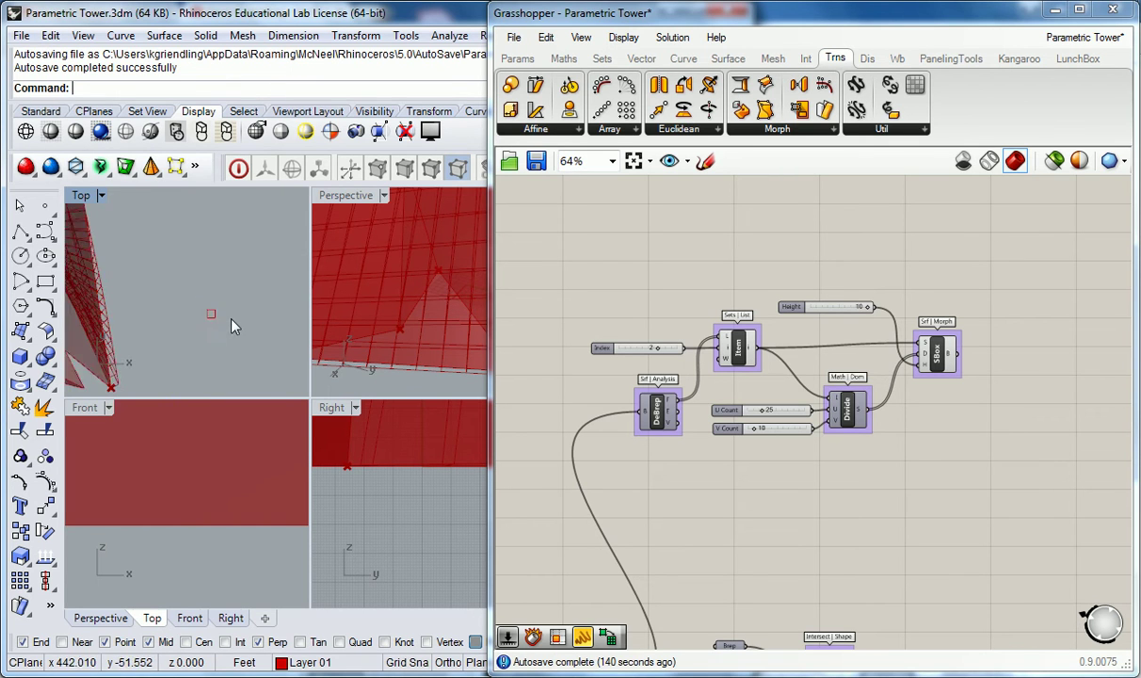
scroll(190, 277, up, 4)
right_drag(183, 308, 175, 265)
scroll(178, 259, up, 5)
right_drag(190, 274, 194, 259)
scroll(194, 259, down, 2)
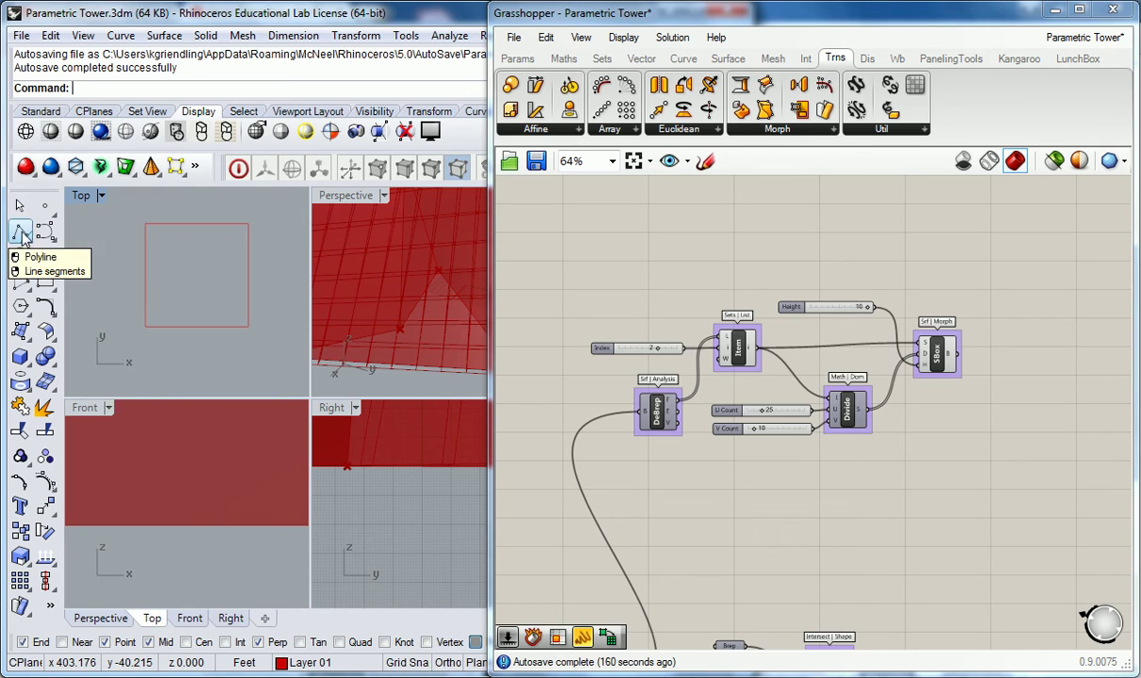
text(C)
key(Return)
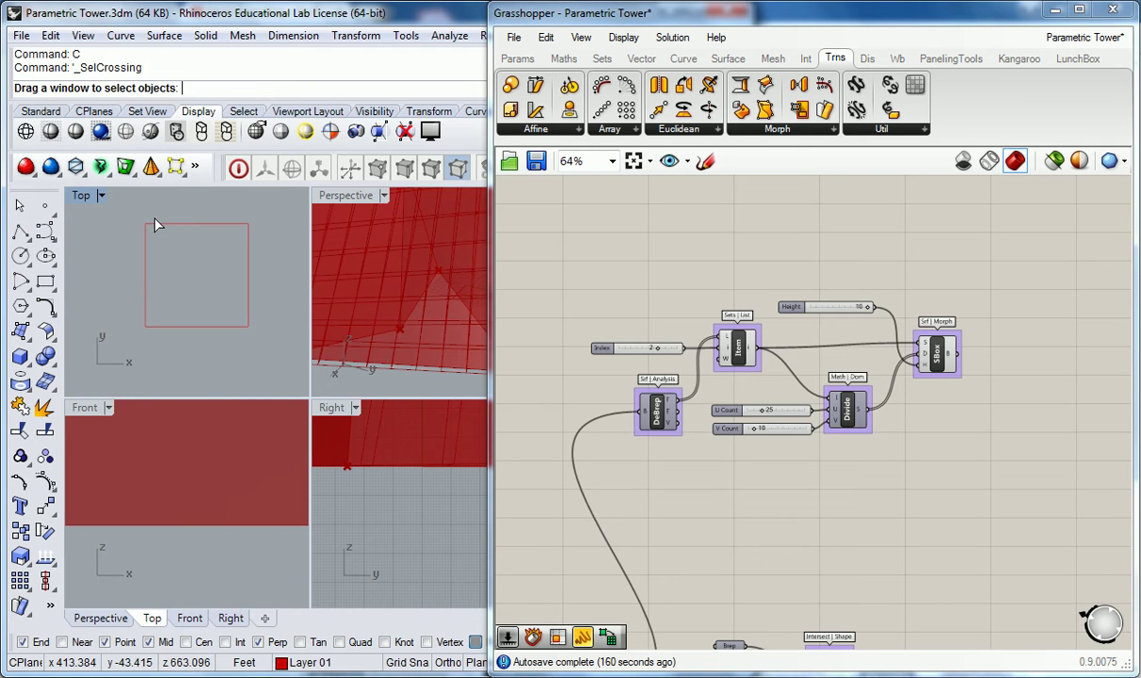
key(Escape)
Step: Draw a circle about 7 ft in diameter centered on the rectangle's upper-left corner
text(Circle)
key(Return)
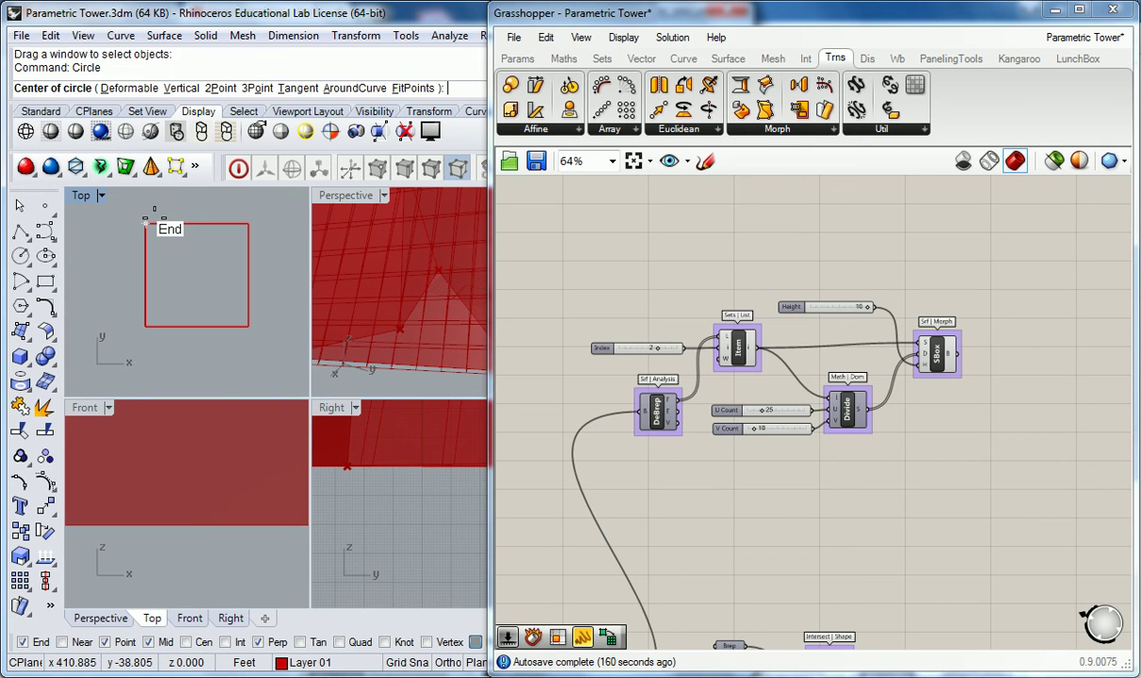
click(145, 223)
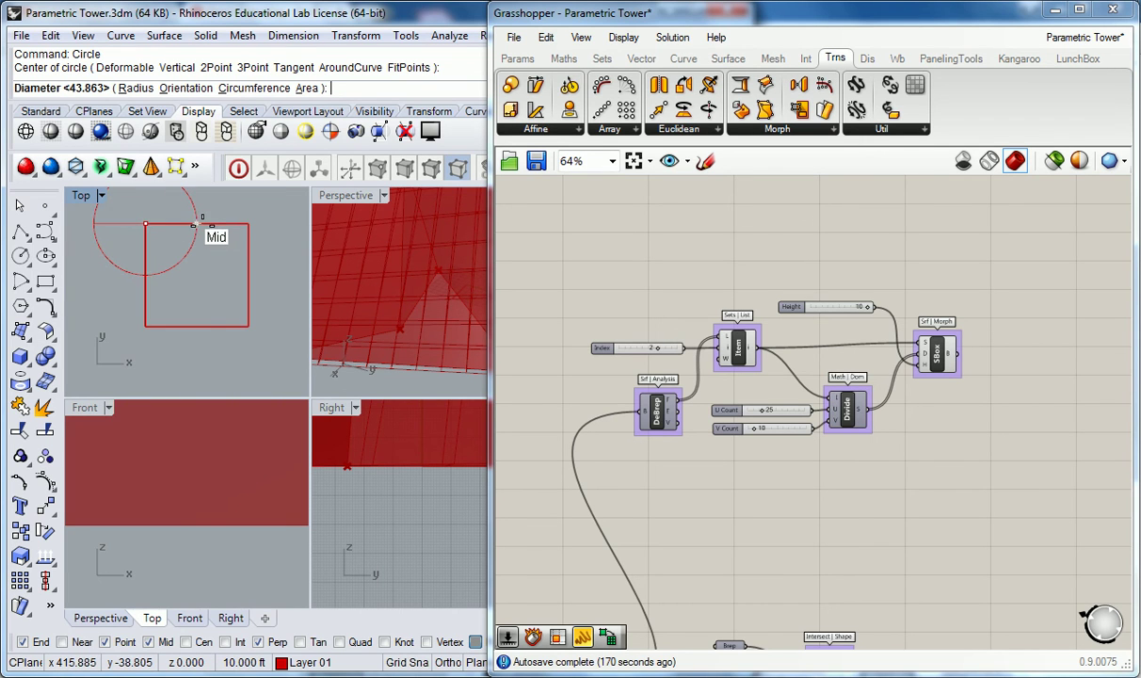
scroll(196, 223, up, 2)
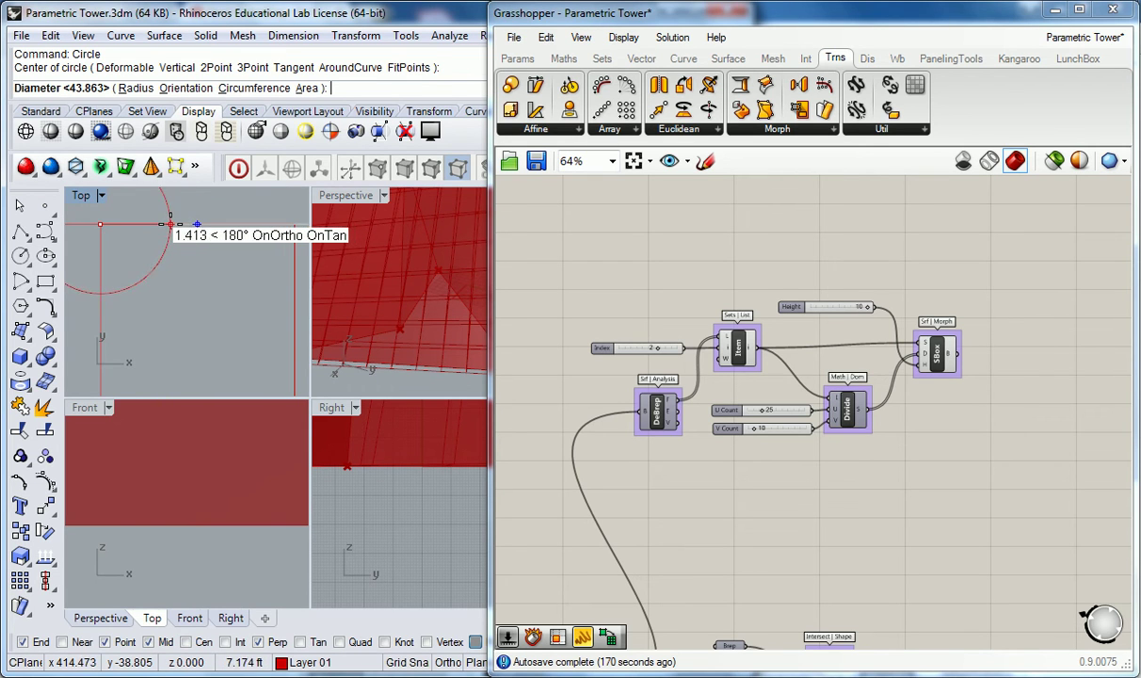
click(162, 224)
scroll(157, 249, down, 2)
scroll(184, 246, down, 1)
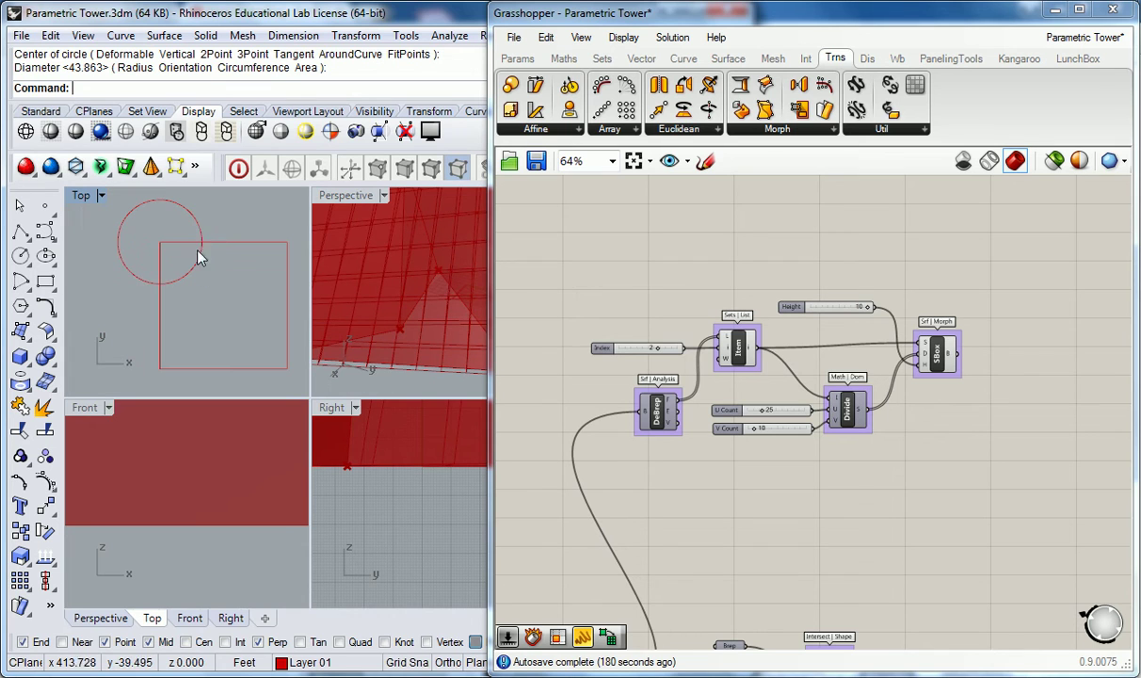
Step: Copy the circle from the rectangle's upper-left corner to its other three corners
click(184, 204)
scroll(196, 219, down, 1)
text(Copy)
key(Return)
click(173, 232)
click(254, 232)
click(251, 315)
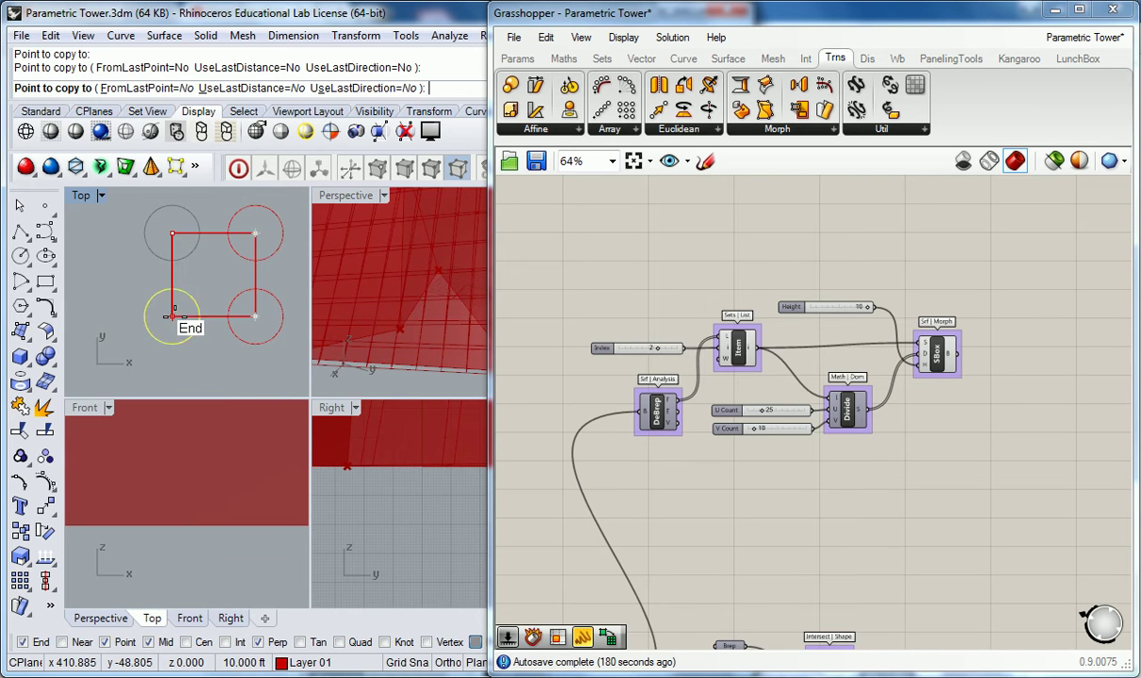
click(174, 314)
key(Return)
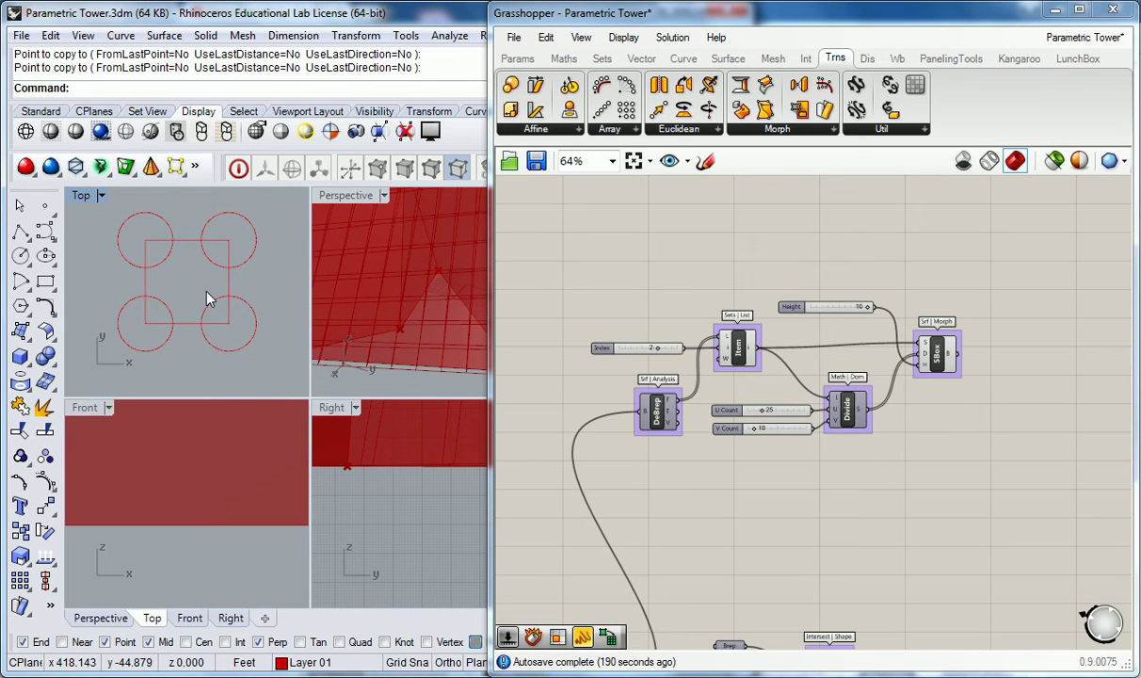
Step: Trim the circles and rectangle against each other, removing the outer arcs and square corners to leave an outline with four concave corners
text(Trim)
key(Return)
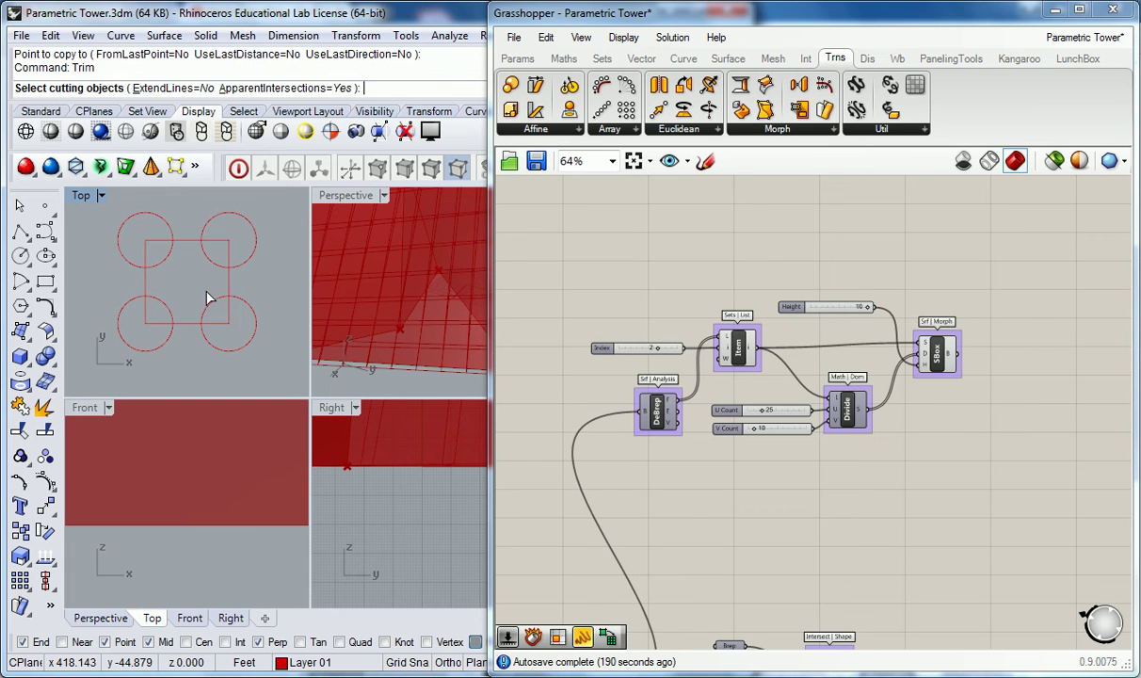
mouse_move(271, 198)
mouse_down()
mouse_move(216, 256)
mouse_move(138, 317)
mouse_move(129, 312)
mouse_move(179, 286)
mouse_move(141, 330)
mouse_up()
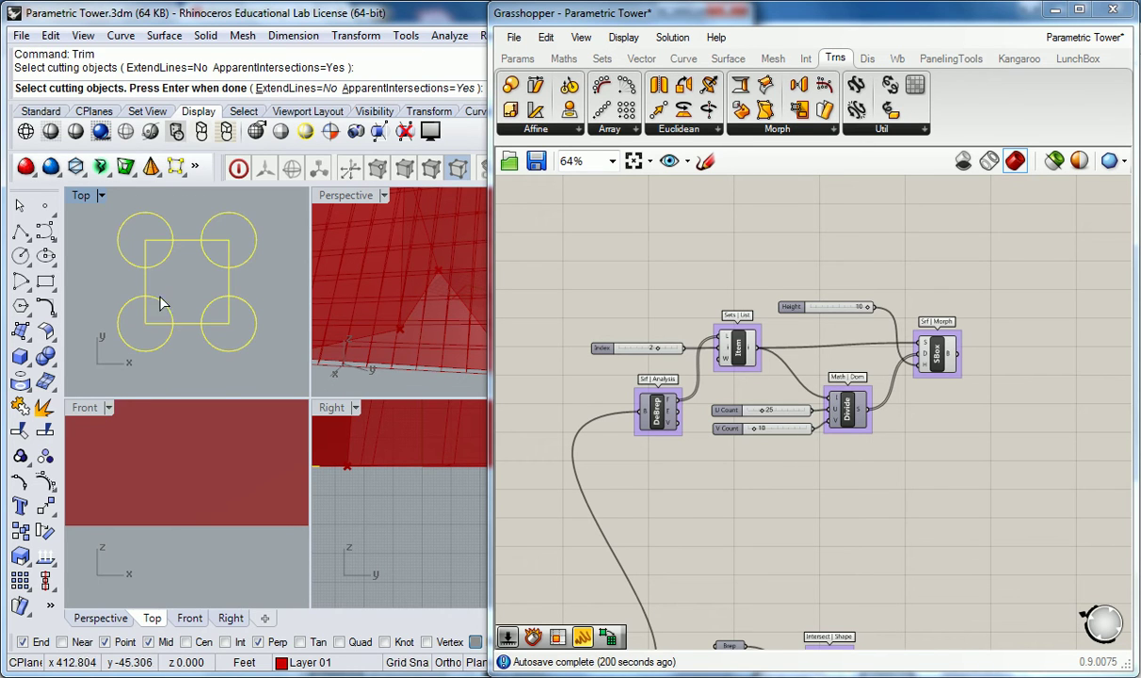
key(Return)
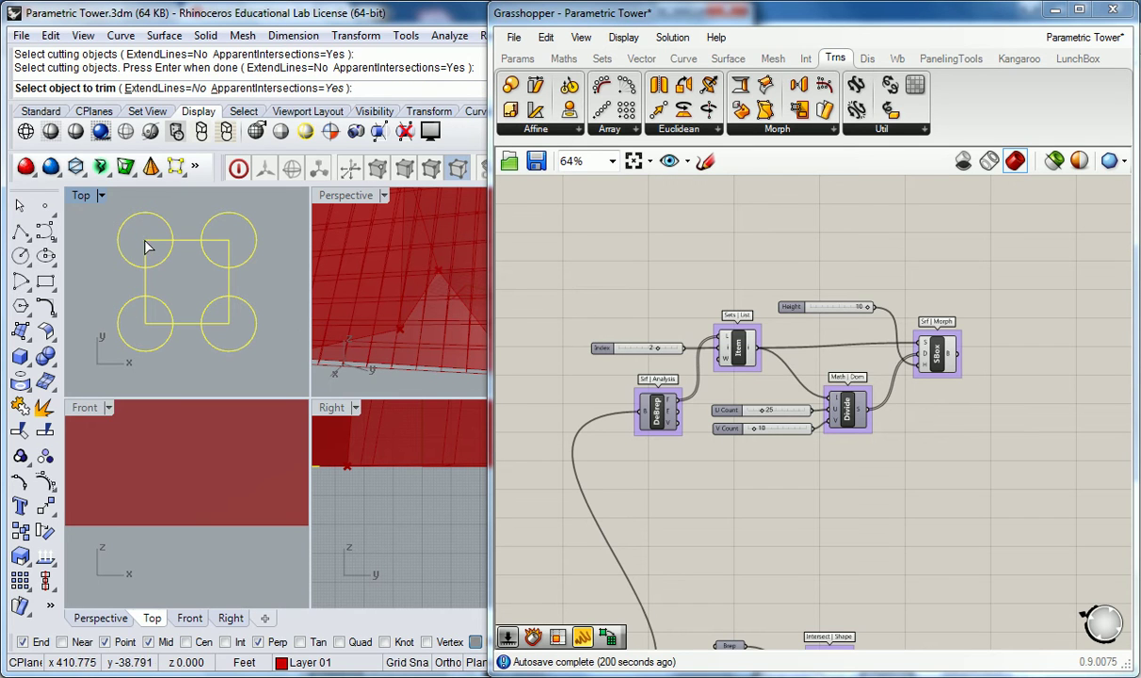
click(147, 213)
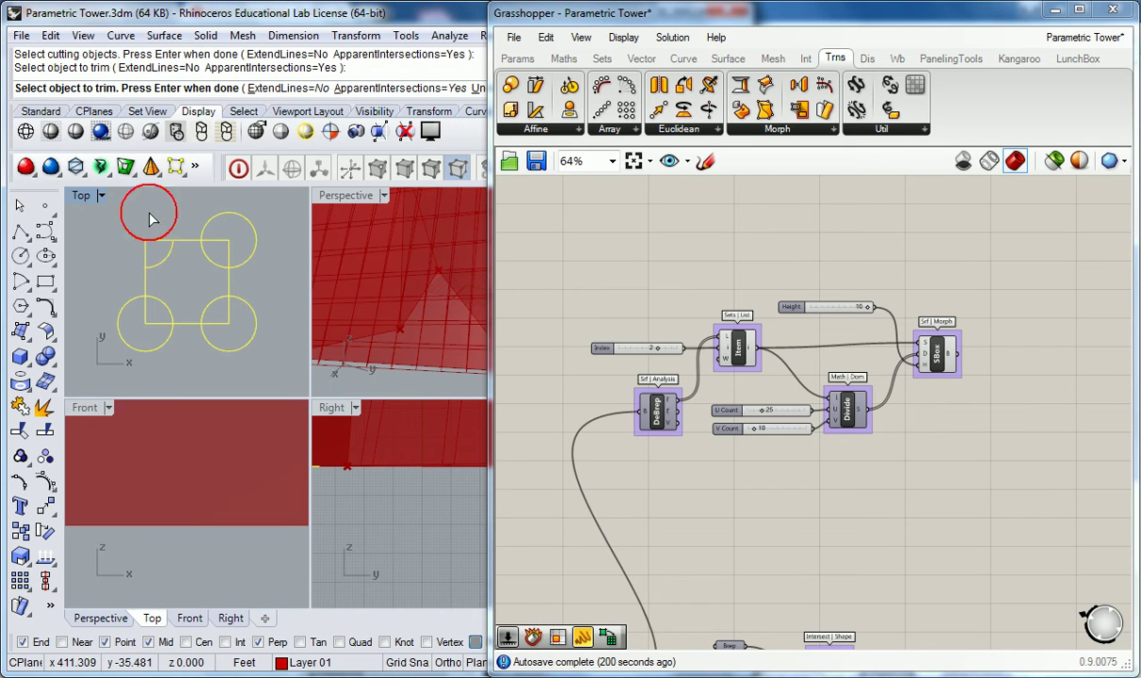
click(145, 247)
click(242, 221)
click(230, 251)
click(242, 301)
click(226, 322)
click(164, 345)
click(152, 320)
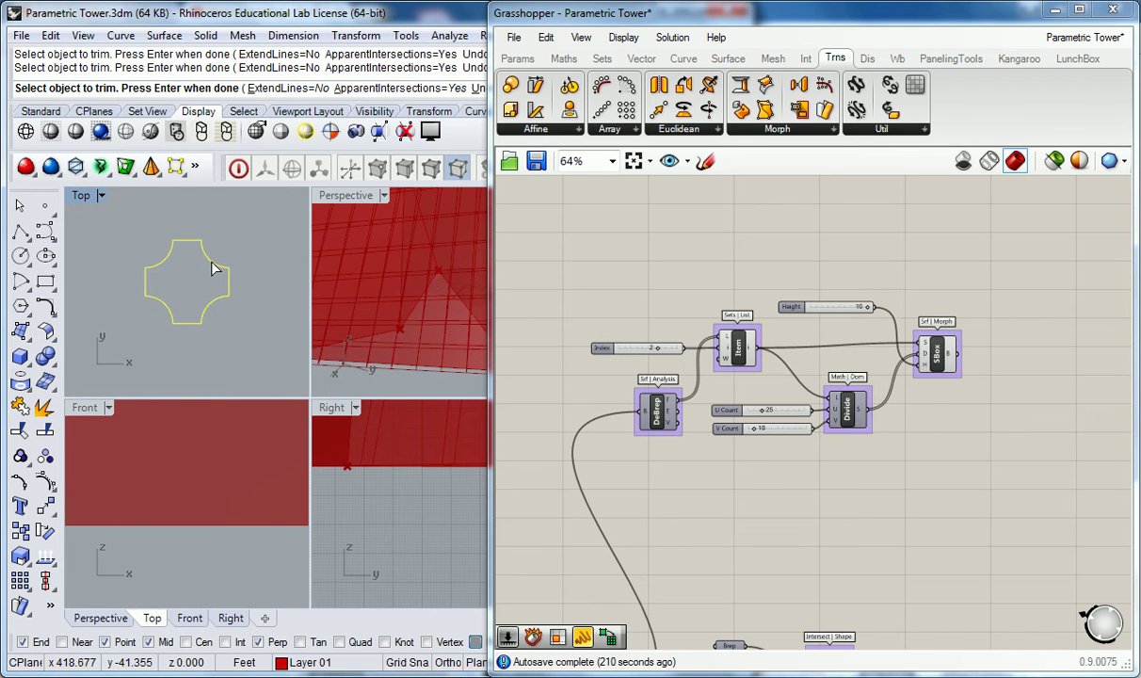
scroll(193, 276, up, 2)
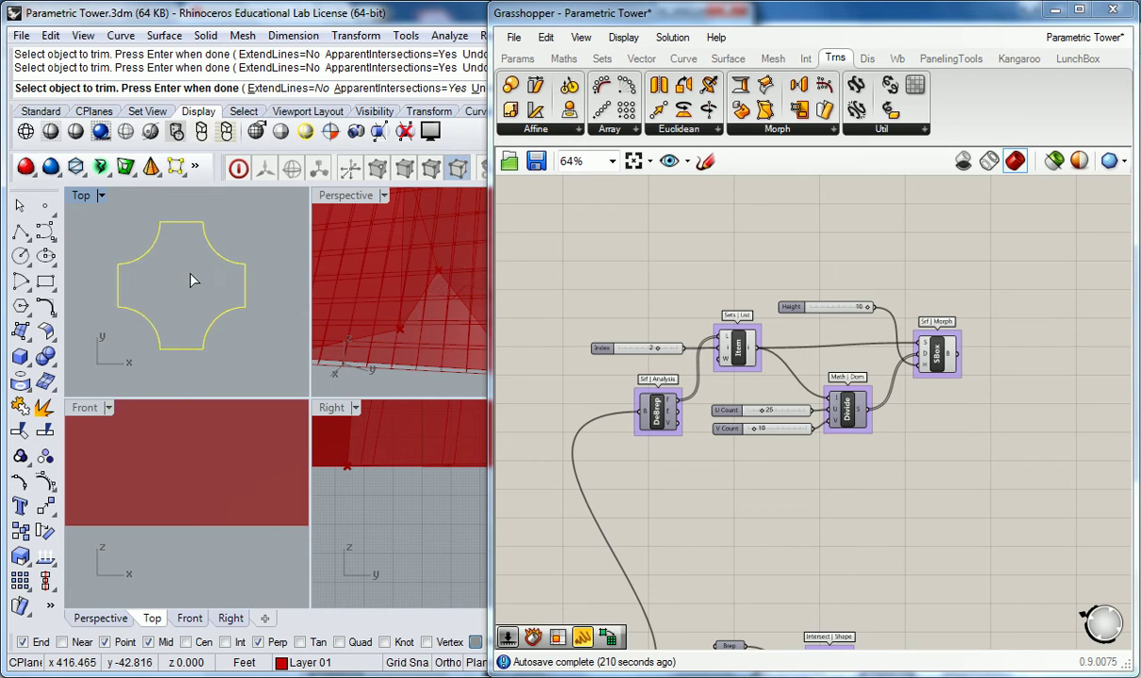
right_click(186, 271)
scroll(186, 270, up, 2)
mouse_move(186, 269)
right_down()
mouse_move(212, 266)
mouse_move(195, 276)
right_up()
scroll(215, 274, down, 2)
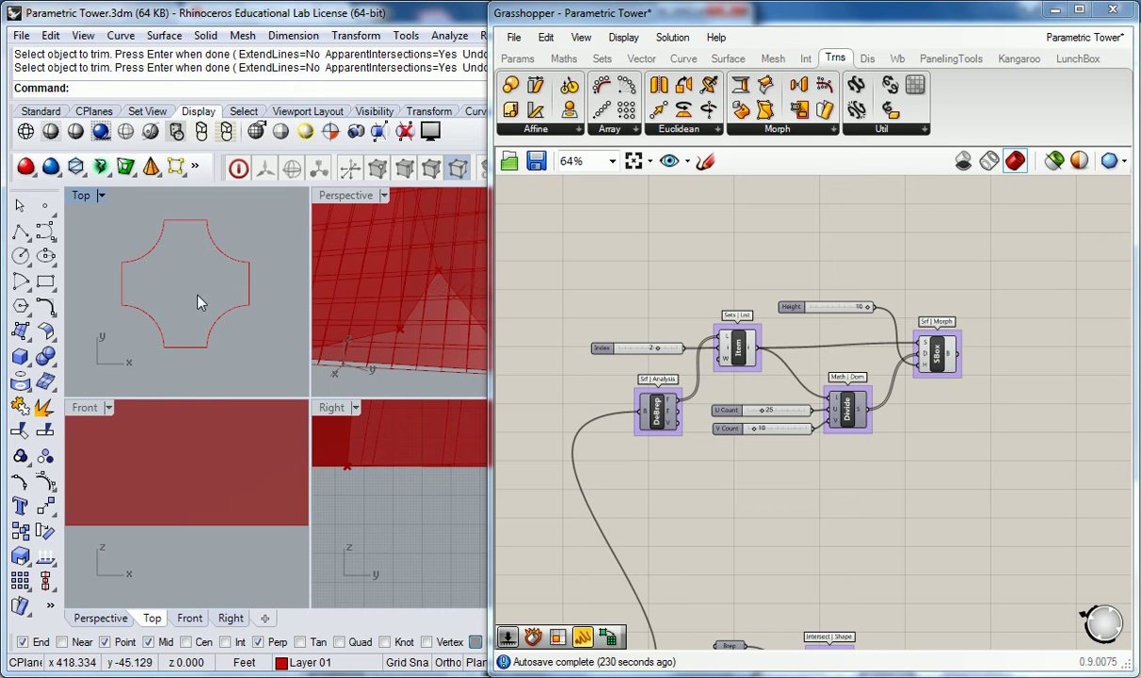
Step: Draw a rectangle about 3.4 by 3.9 ft up from the outline's lower straight edge and move it about 2 ft up into the panel
click(45, 279)
scroll(146, 273, up, 2)
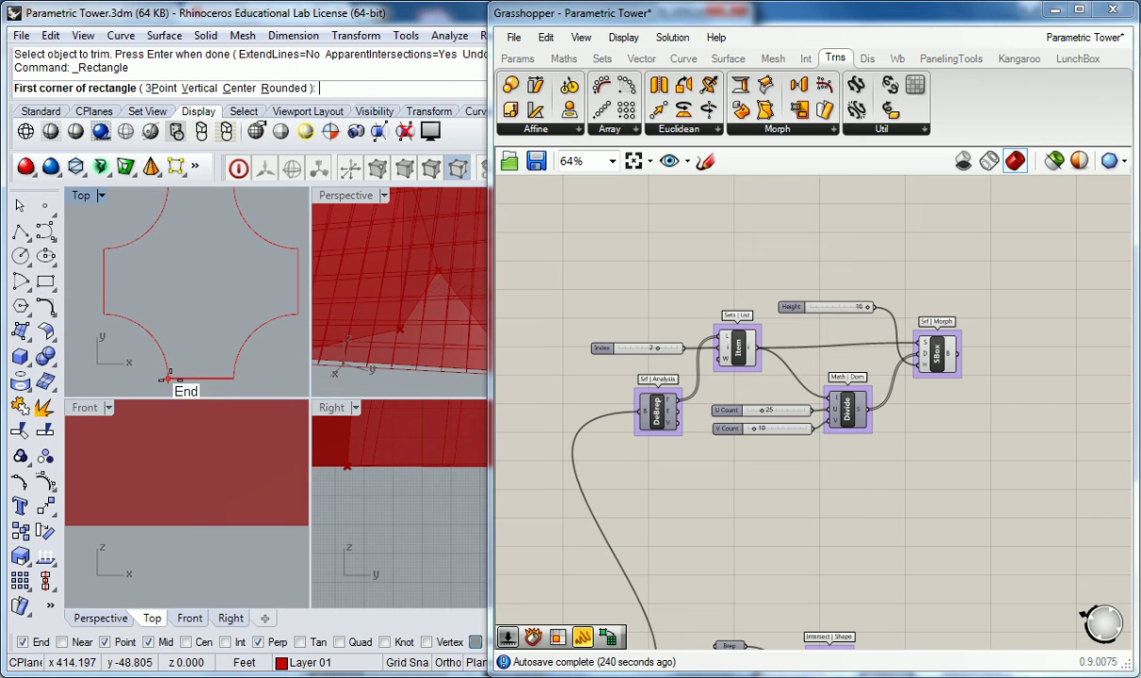
click(173, 367)
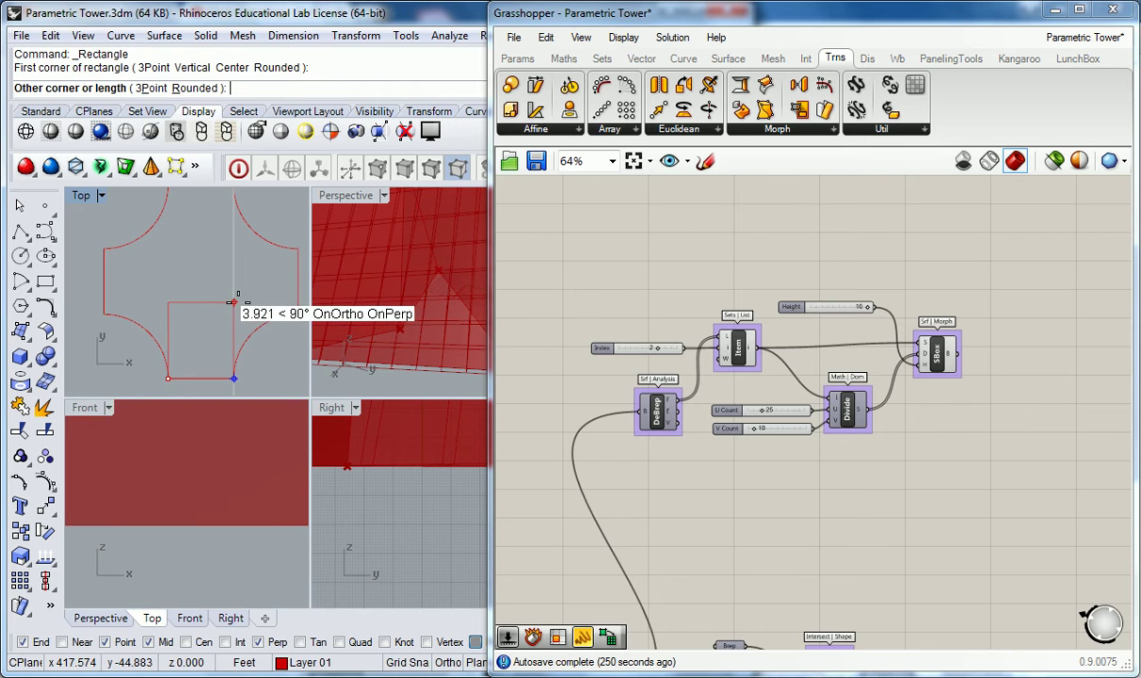
click(234, 302)
click(191, 300)
mouse_move(212, 292)
mouse_down()
mouse_move(212, 170)
mouse_move(217, 306)
mouse_up()
click(221, 273)
Step: Draw a narrow rectangle of the same width, about 0.8 ft high, just above the first inner rectangle
click(45, 283)
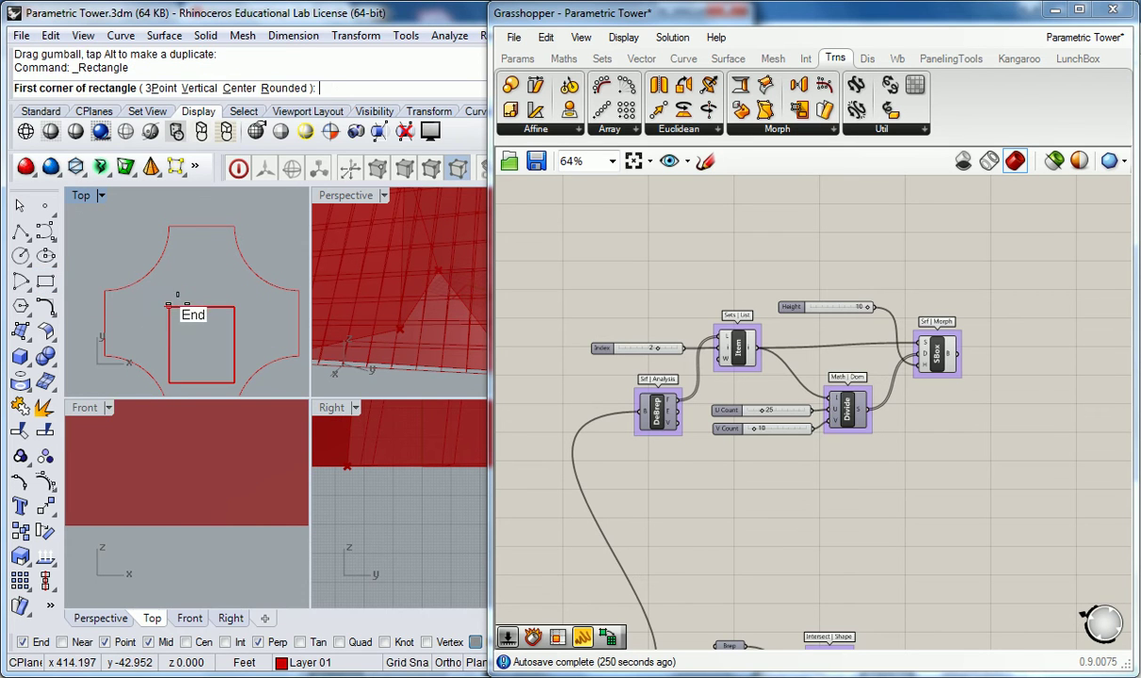
click(169, 307)
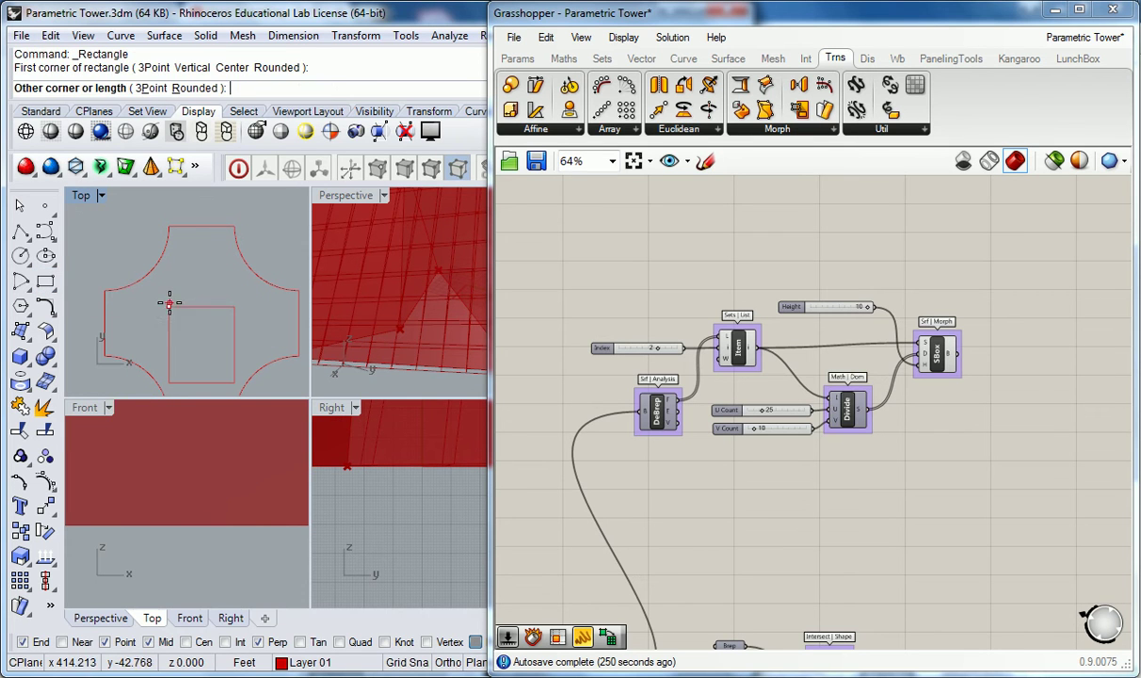
click(45, 281)
click(169, 292)
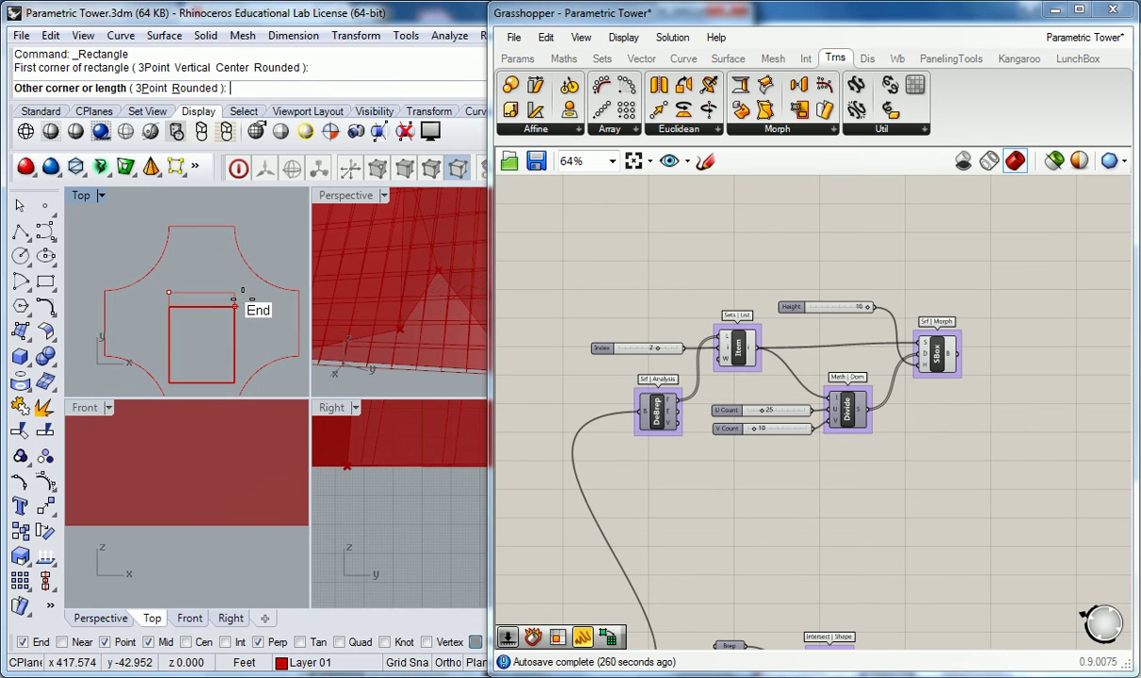
click(234, 275)
Step: Select both inner rectangles and shift them slightly up within the panel outline
scroll(232, 277, down, 2)
drag(222, 239, 200, 291)
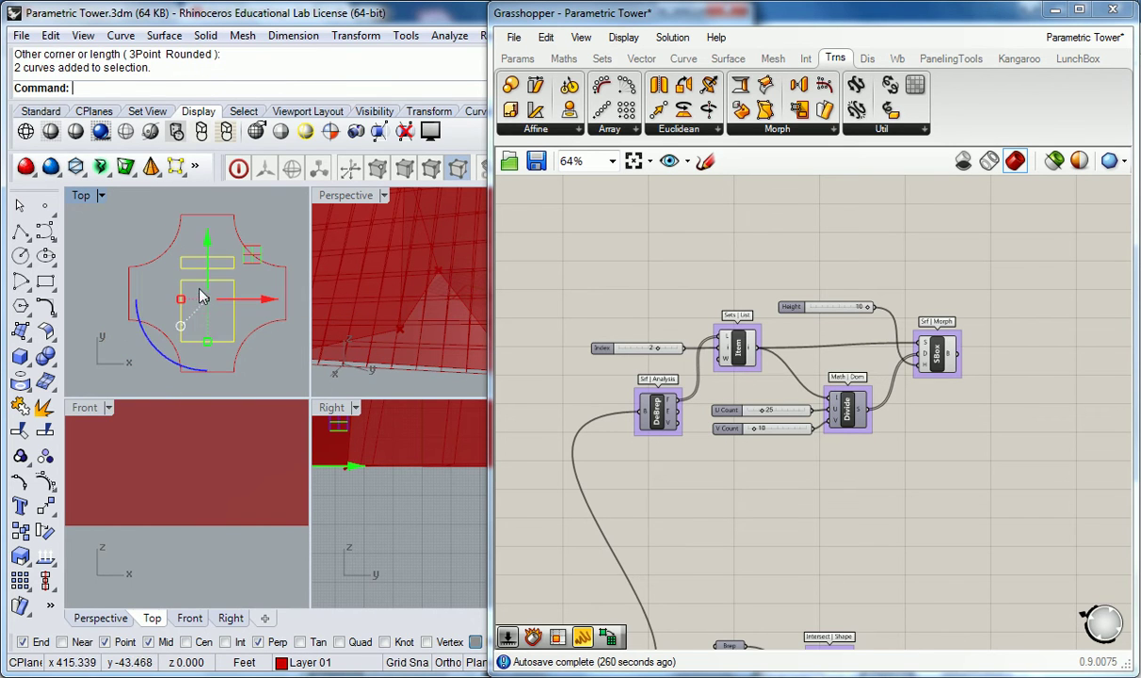
drag(205, 238, 206, 232)
click(274, 229)
scroll(273, 227, down, 4)
mouse_move(271, 238)
right_down()
mouse_move(152, 275)
mouse_move(185, 299)
right_up()
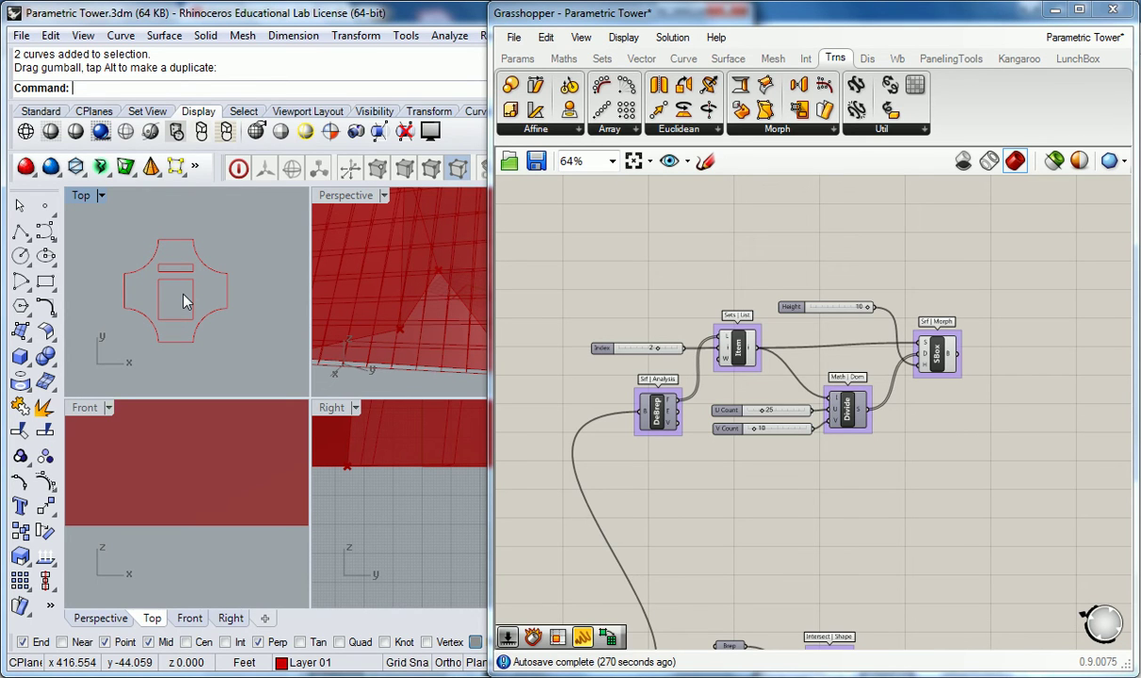
mouse_move(188, 290)
right_down()
mouse_move(224, 285)
mouse_move(268, 256)
mouse_move(231, 288)
right_up()
Step: Extrude the panel outline and both inner rectangles into a solid about 1 ft thick, and select the resulting panel
drag(265, 227, 136, 367)
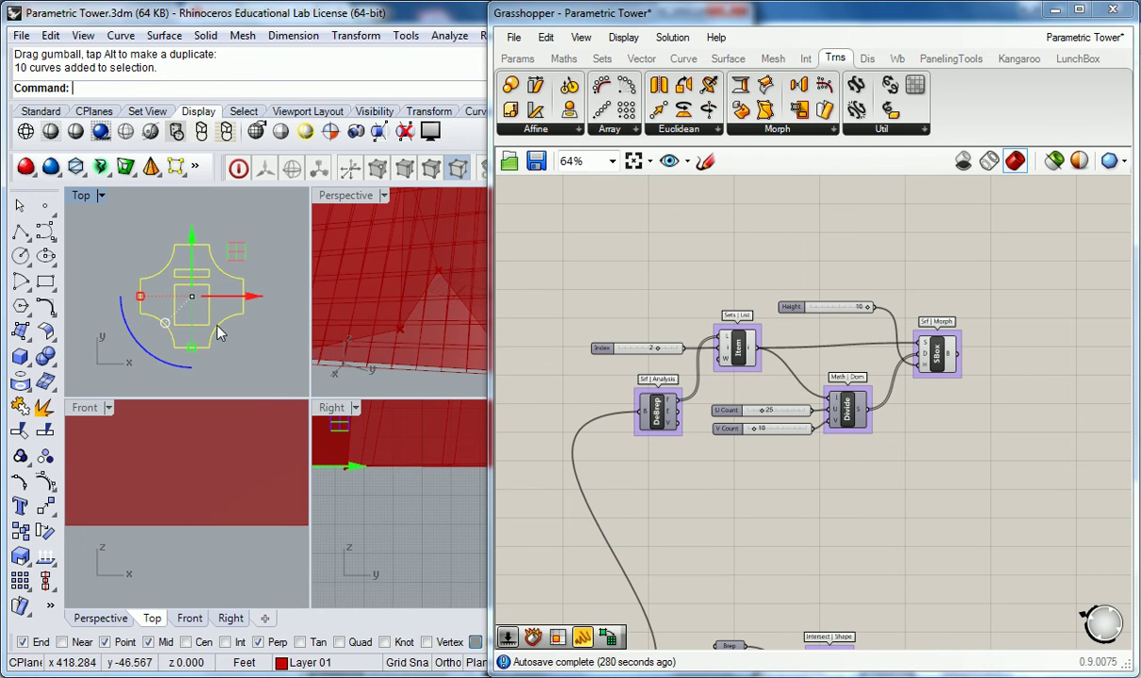
text(ExtrudeCrv)
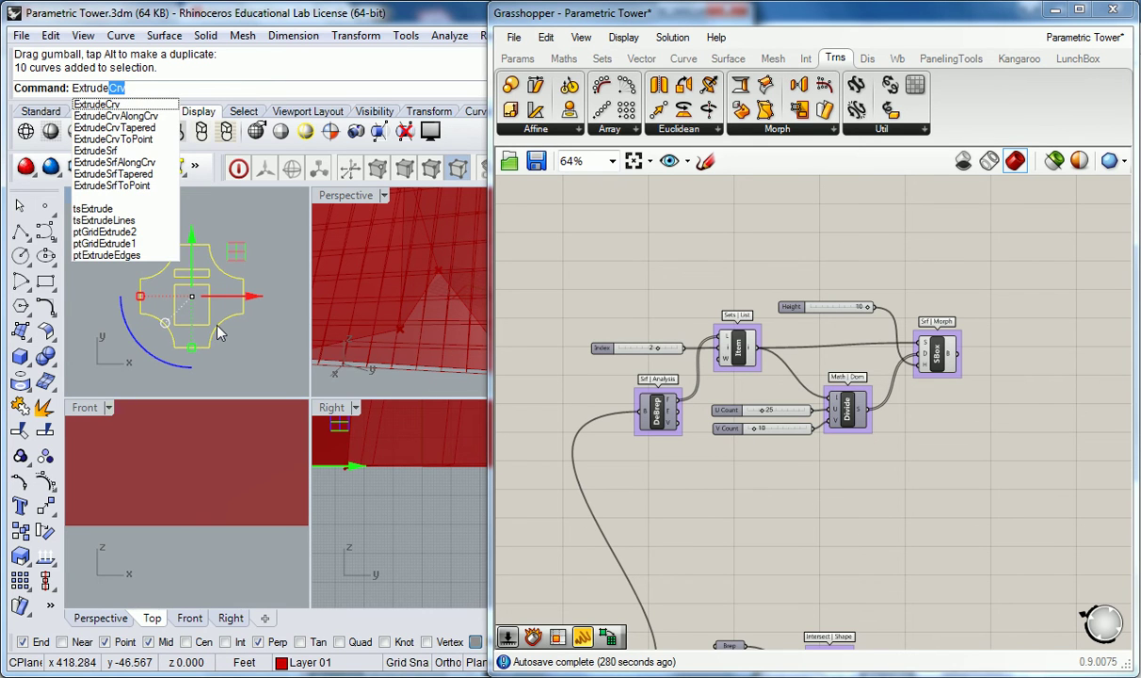
key(Return)
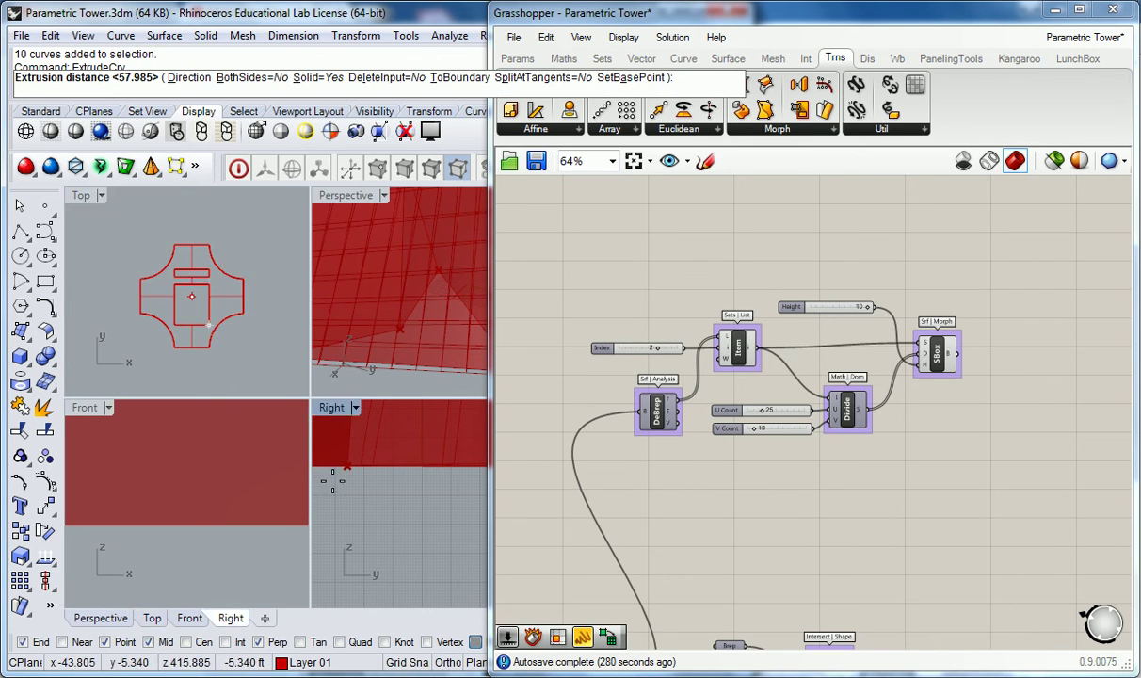
scroll(369, 517, up, 14)
right_drag(365, 465, 456, 562)
click(421, 508)
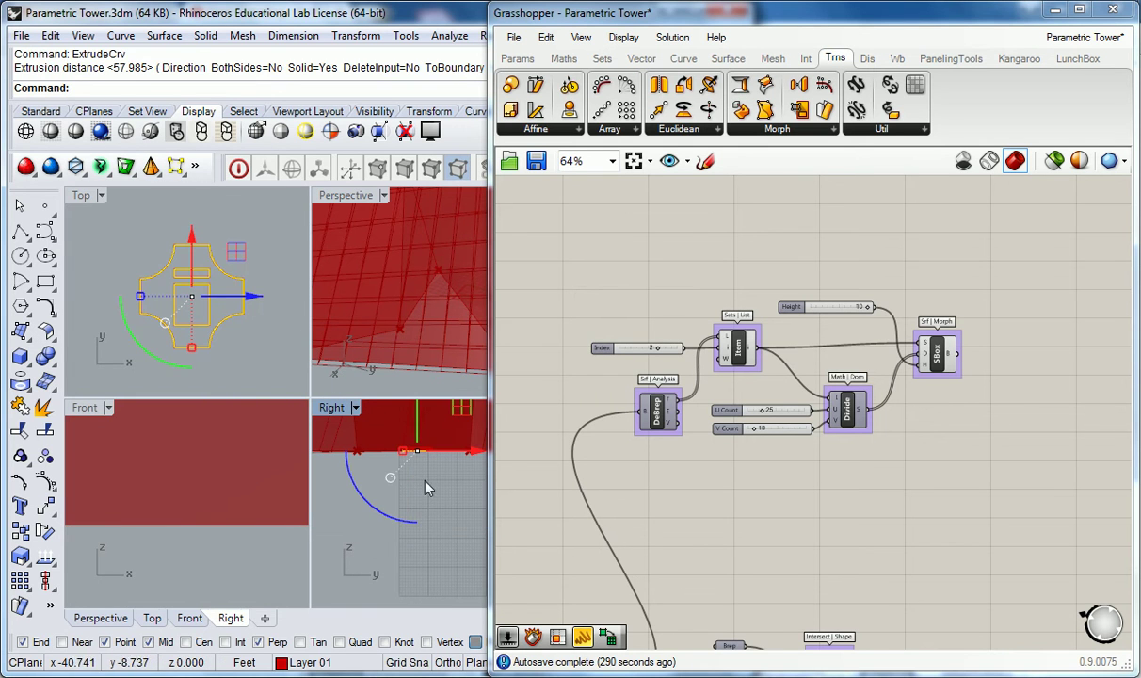
key(Escape)
scroll(429, 438, up, 13)
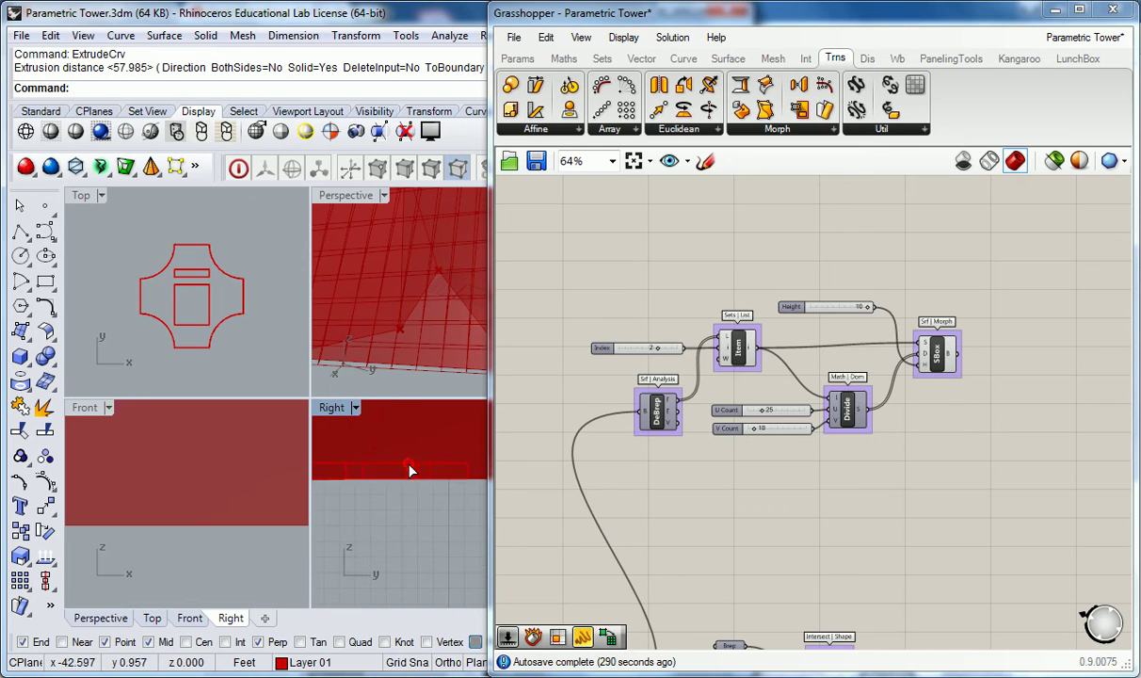
click(409, 465)
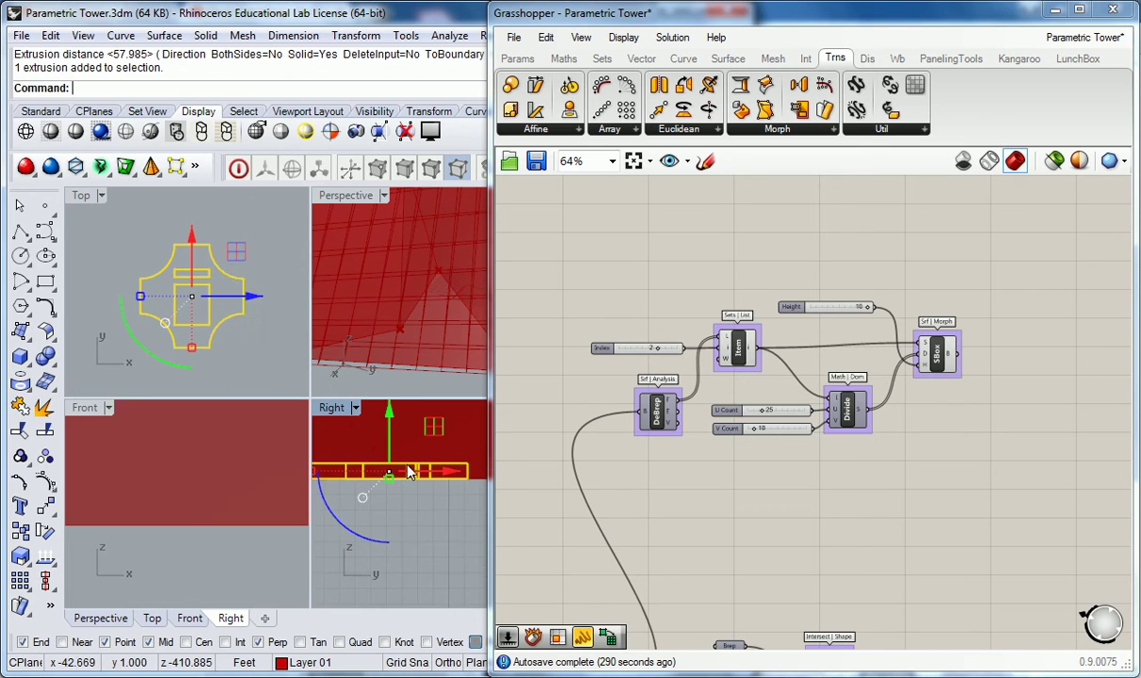
Step: Switch to Grasshopper and add a Box Morph component in the empty area beyond the Surface Box and Divide Domain components
click(823, 488)
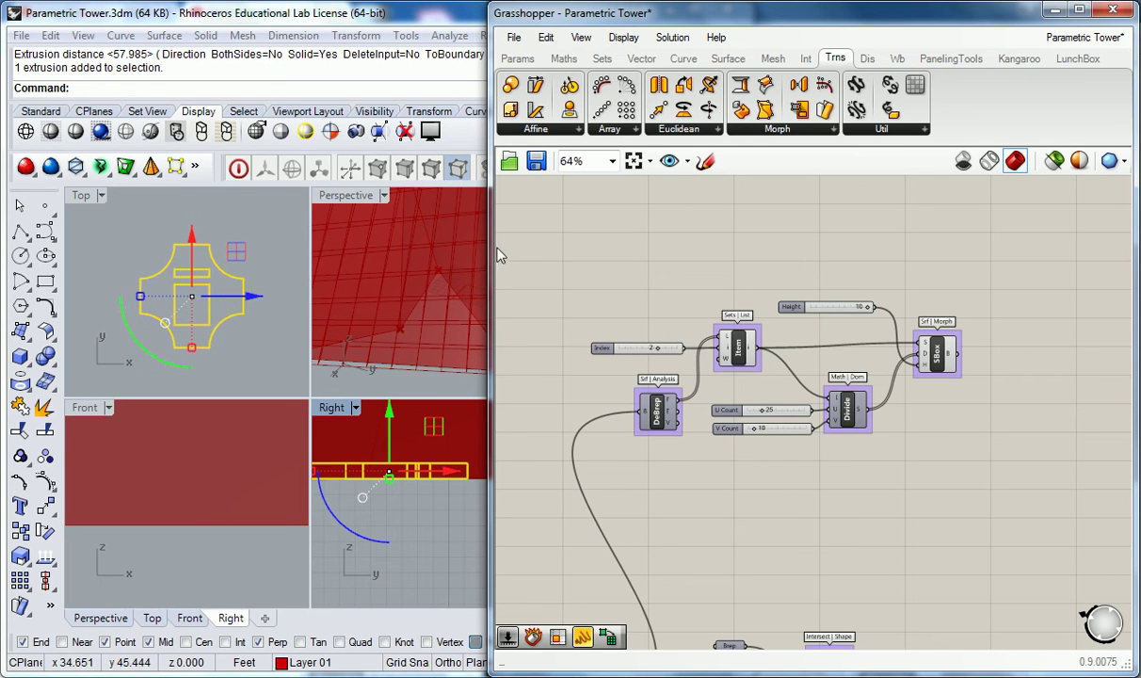
scroll(697, 279, down, 2)
scroll(695, 274, down, 3)
scroll(814, 325, up, 4)
right_drag(817, 312, 793, 381)
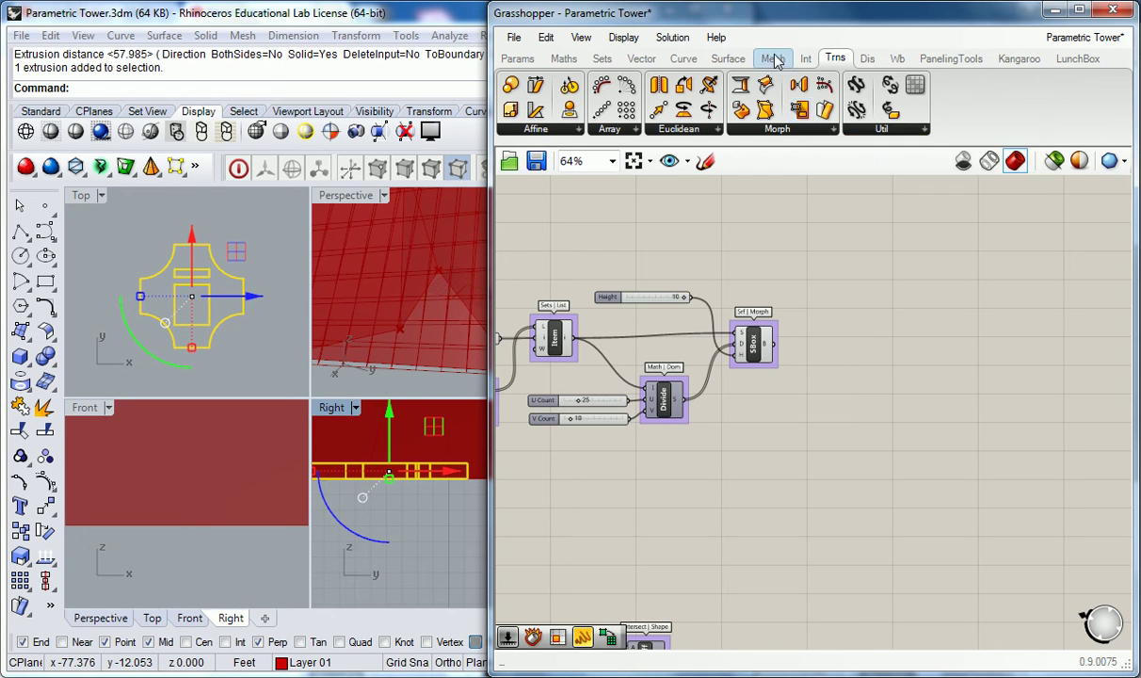
click(815, 131)
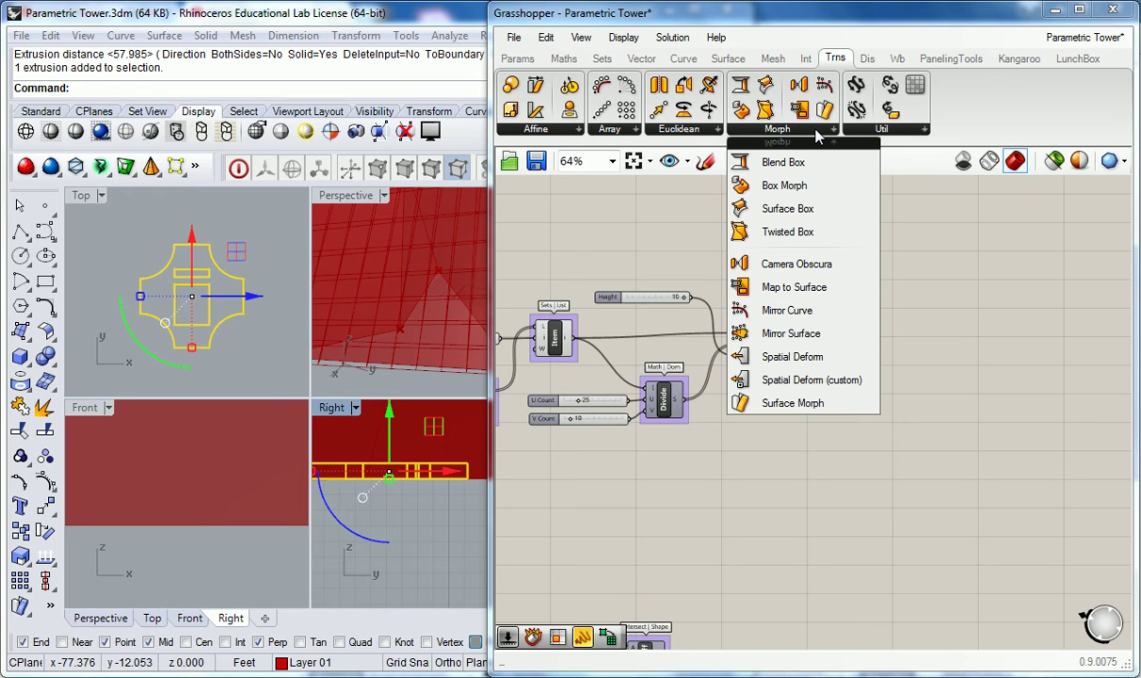
click(795, 190)
click(811, 381)
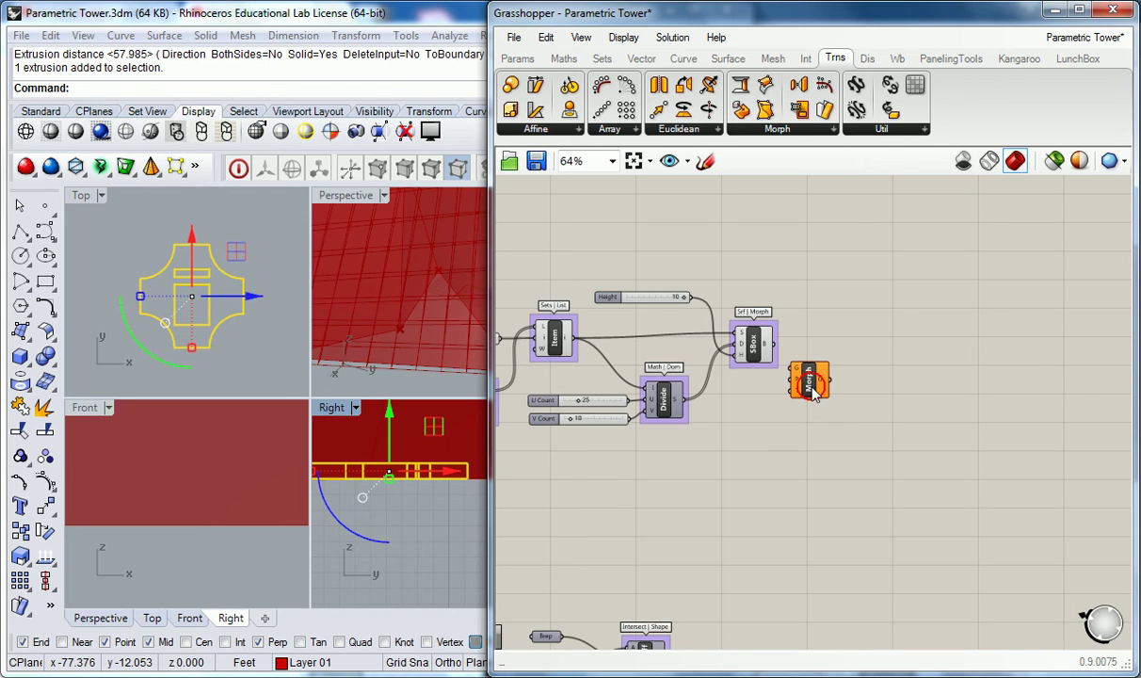
drag(818, 390, 837, 460)
click(772, 466)
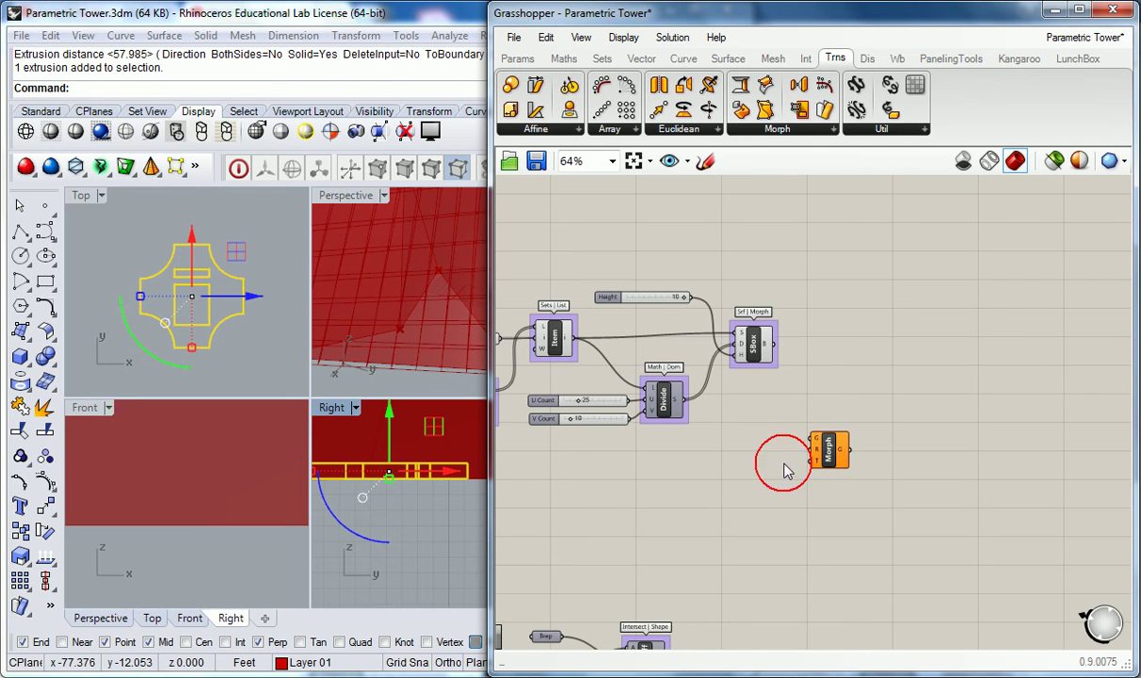
right_drag(772, 466, 815, 439)
drag(885, 430, 935, 424)
Step: Group the Box Morph component, title the group "Trans | Morph", and nudge it slightly upward
click(925, 375)
click(927, 412)
key(ctrl+g)
click(919, 386)
right_click(944, 409)
click(975, 414)
text(Trans | Morph)
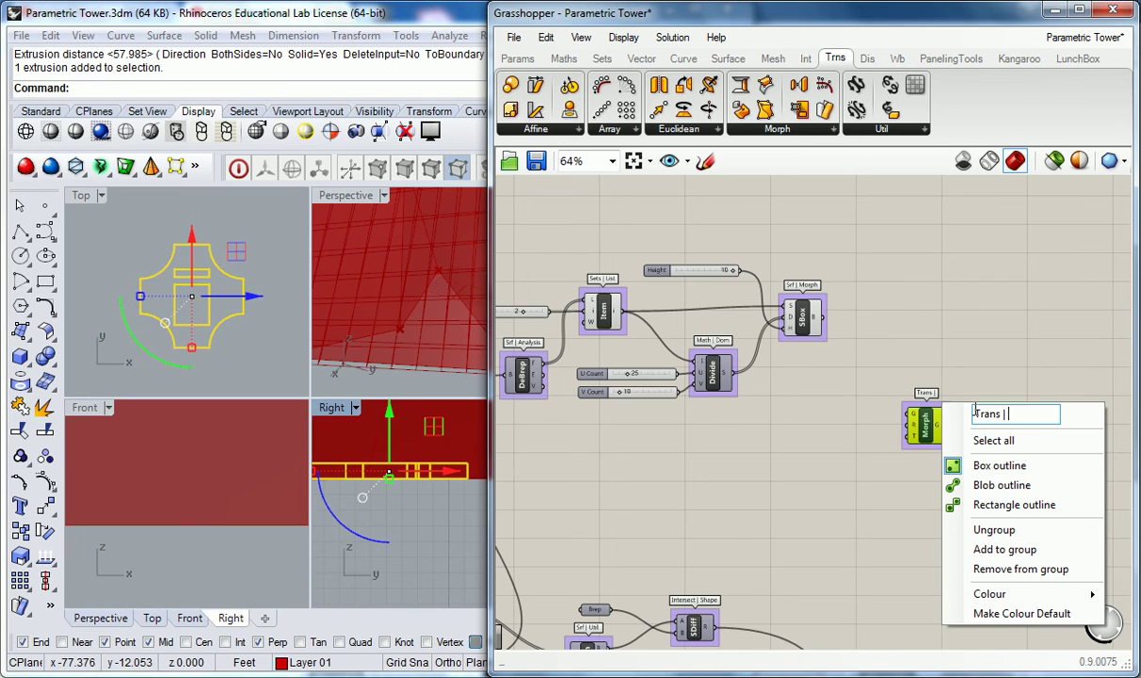
click(927, 337)
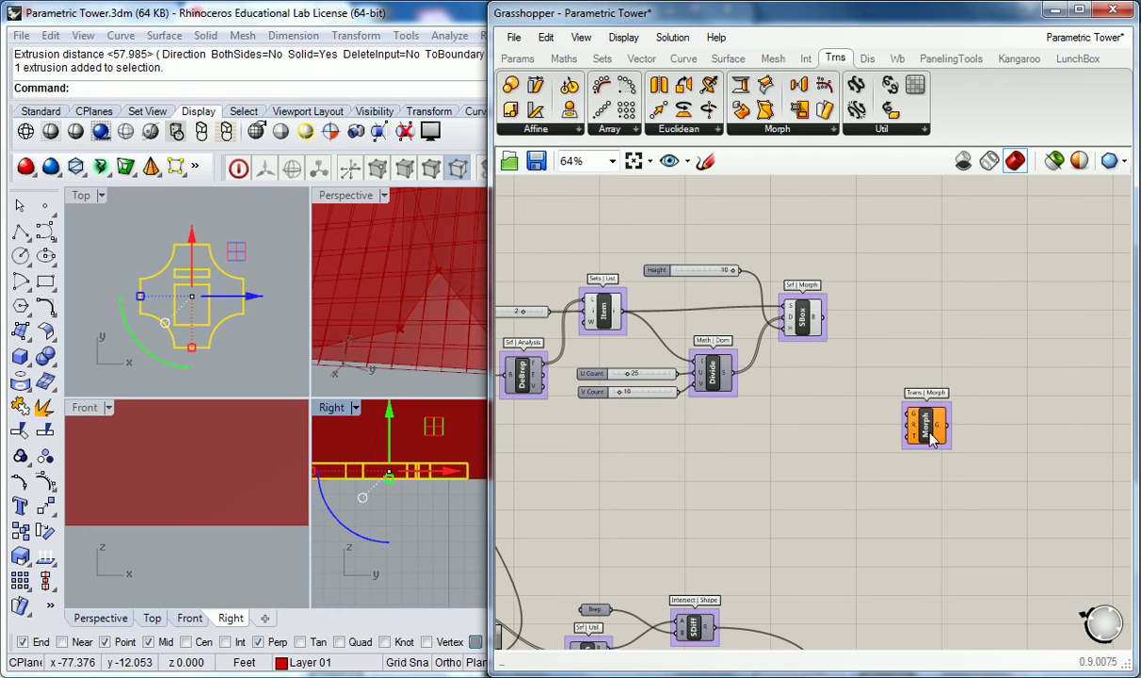
drag(928, 431, 927, 420)
click(840, 412)
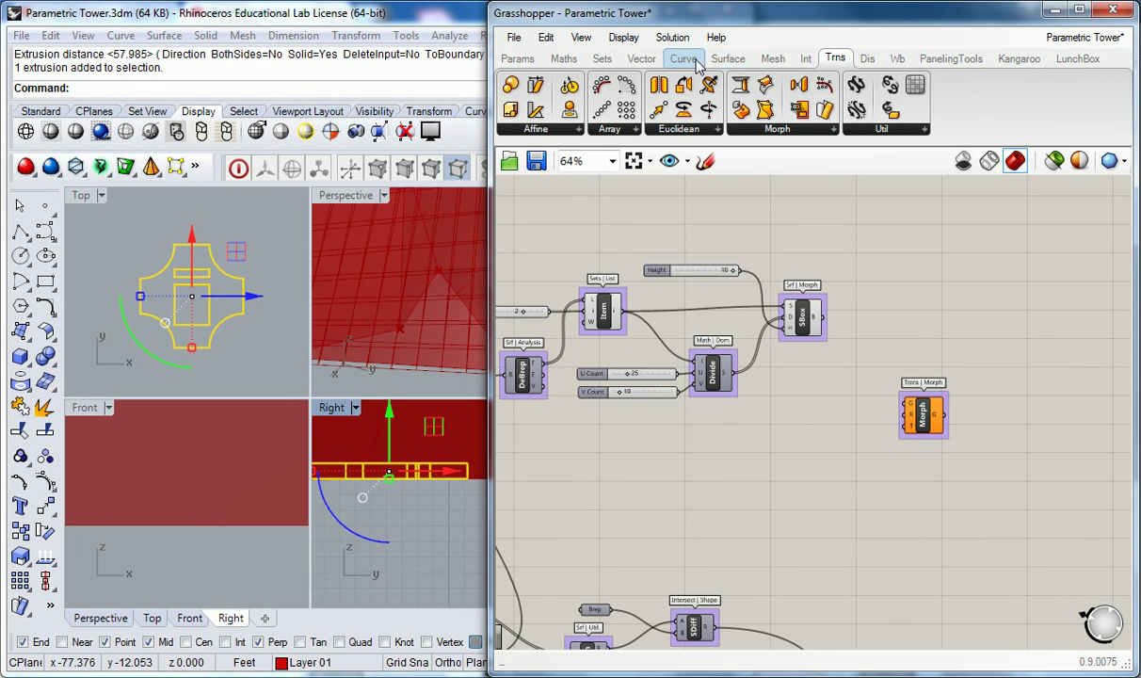
Step: Add a Bounding Box component below and to the left of the Box Morph component
click(727, 58)
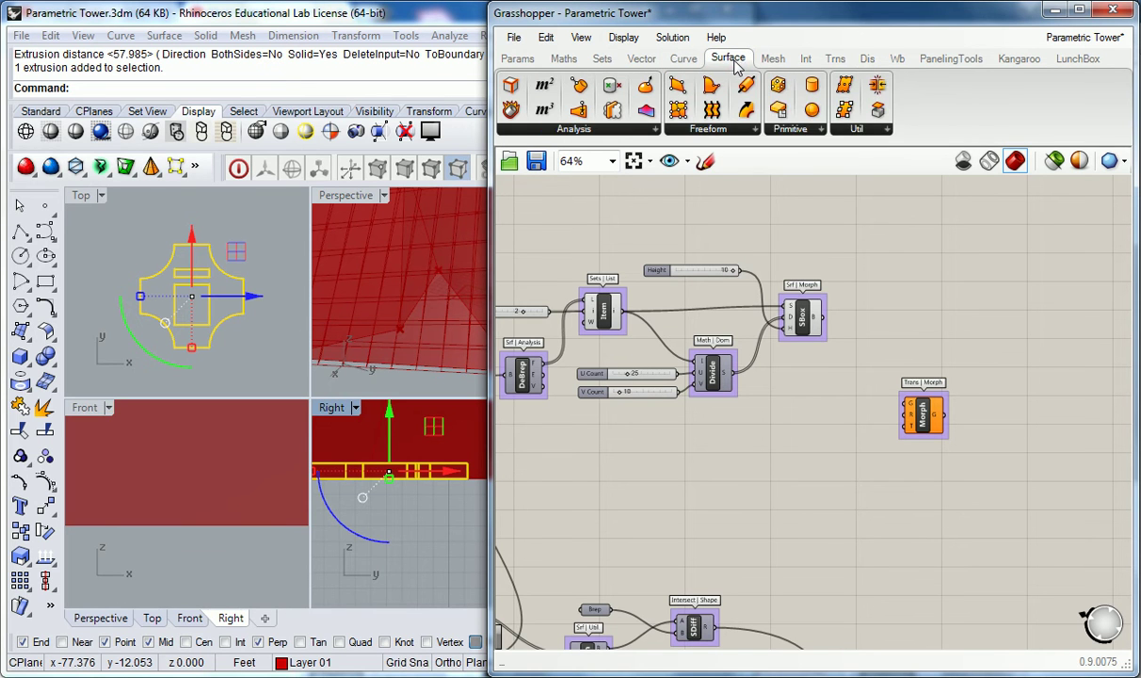
click(811, 130)
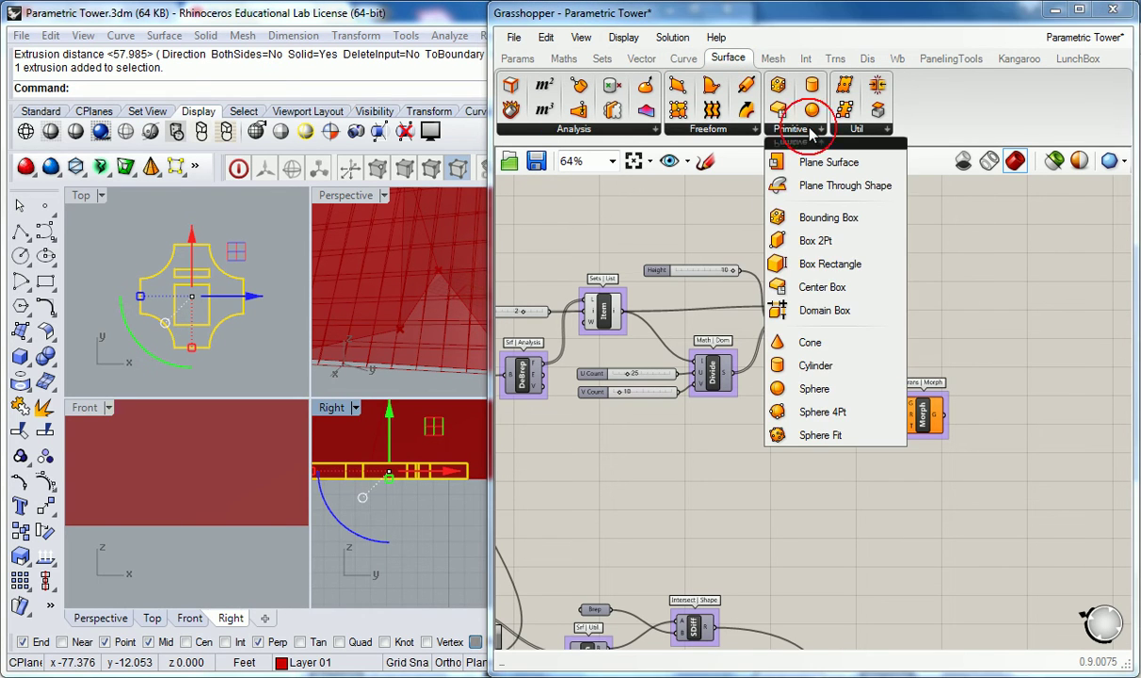
click(817, 220)
click(797, 461)
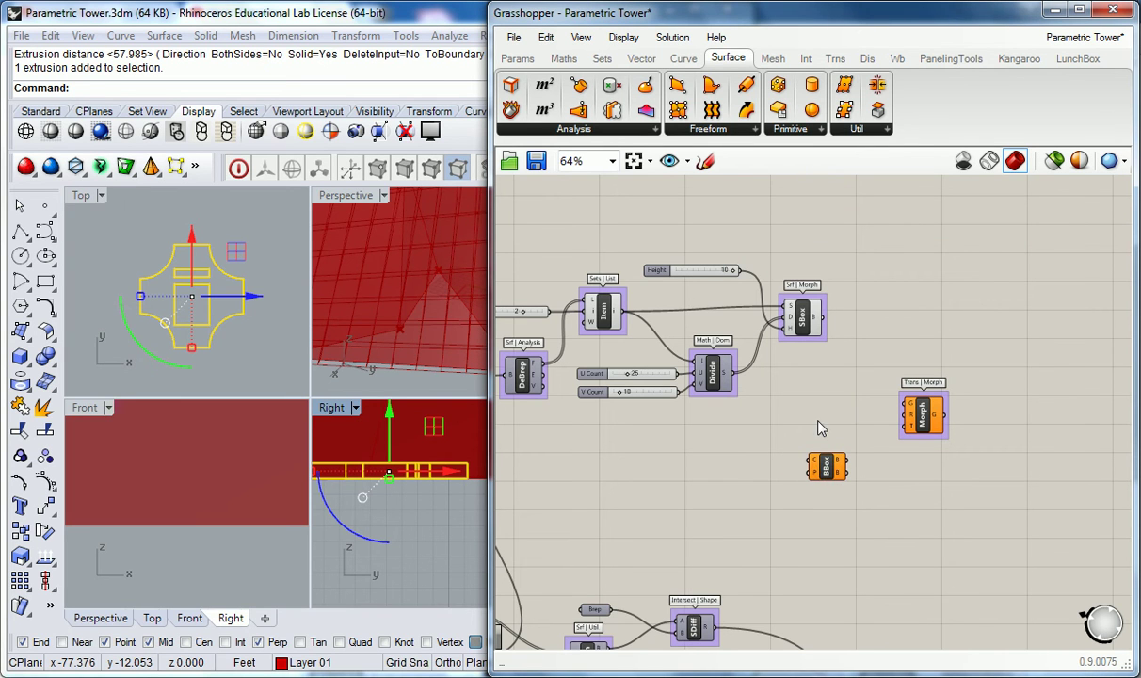
Step: Examine the Bounding Box component's options and its Content input
right_click(828, 475)
right_click(825, 469)
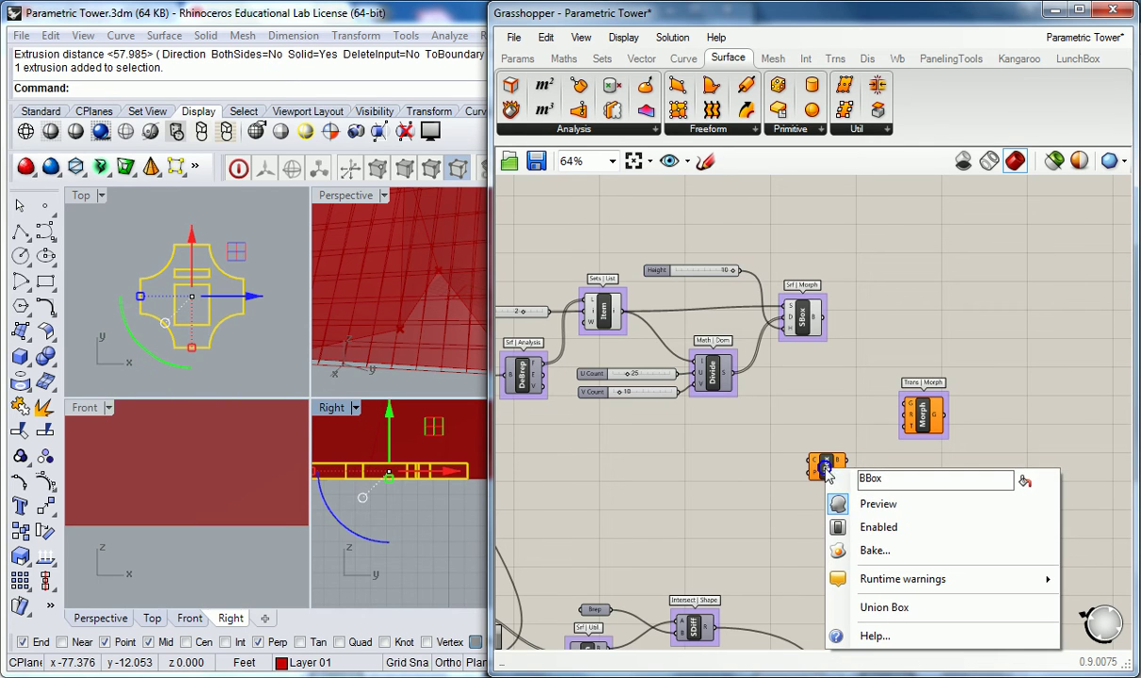
click(783, 482)
scroll(830, 470, up, 2)
right_click(827, 455)
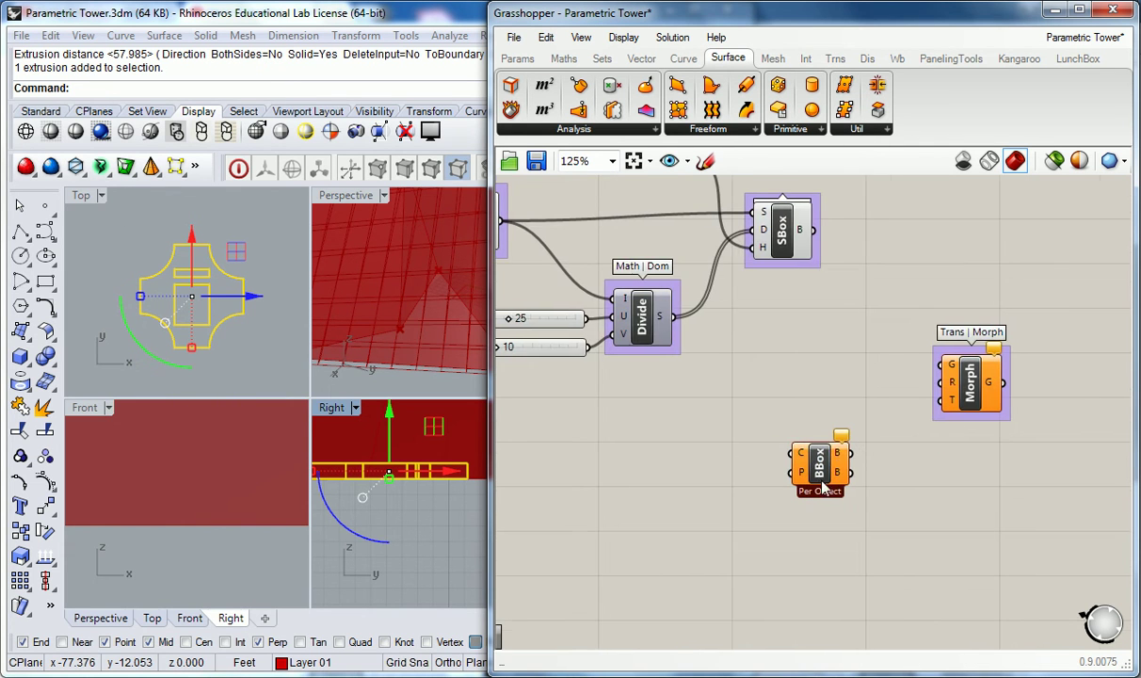
scroll(826, 470, up, 2)
scroll(825, 499, down, 2)
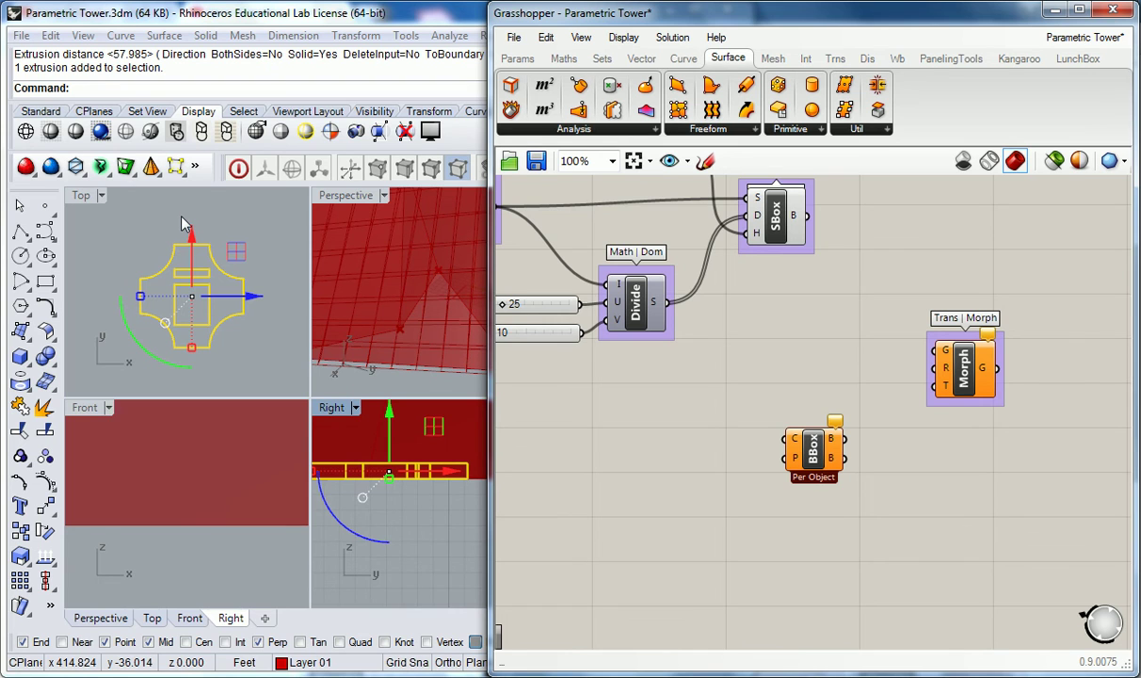
click(811, 442)
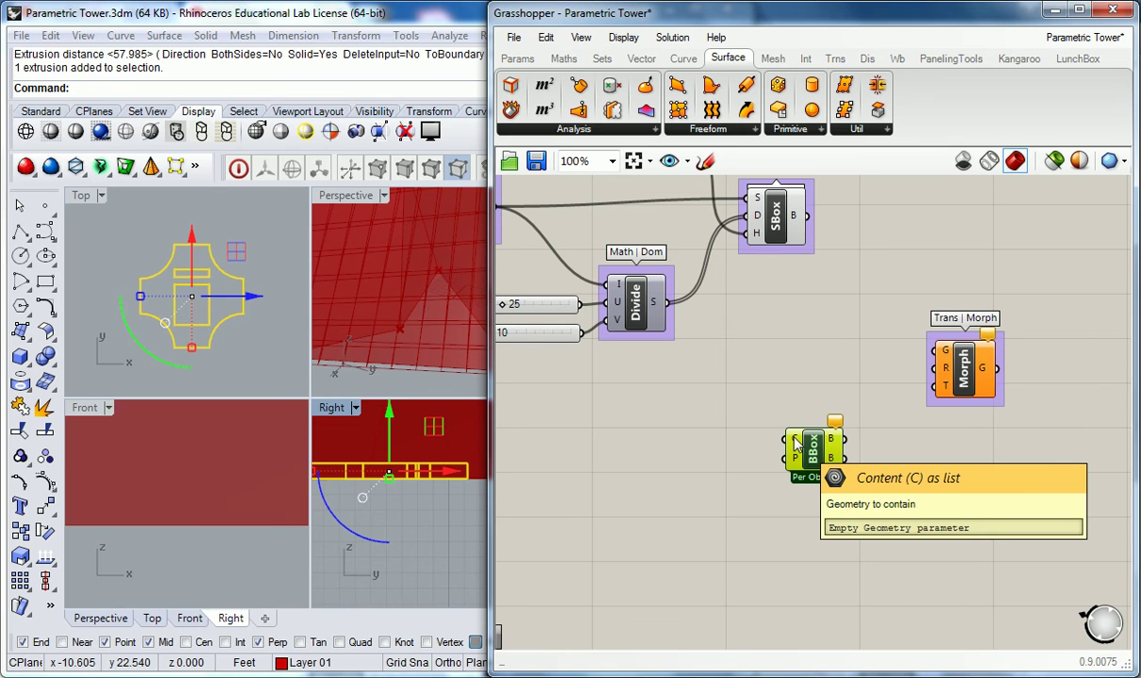
click(779, 386)
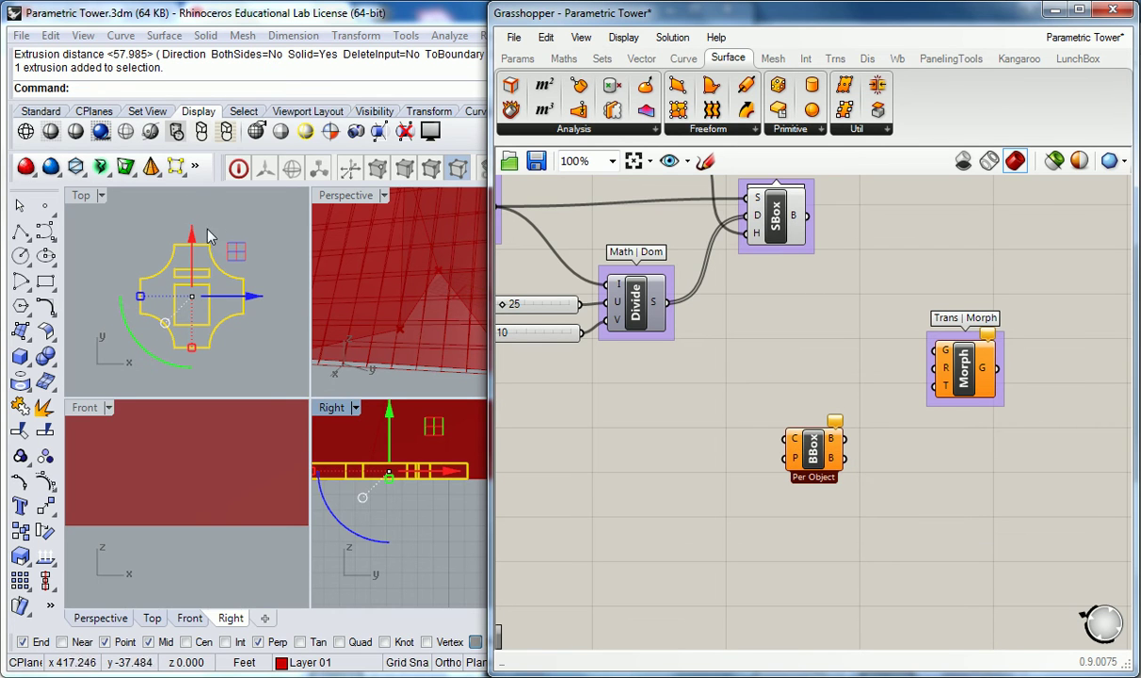
Step: Group the Bounding Box component and title the group "Srf | Prim"
click(517, 57)
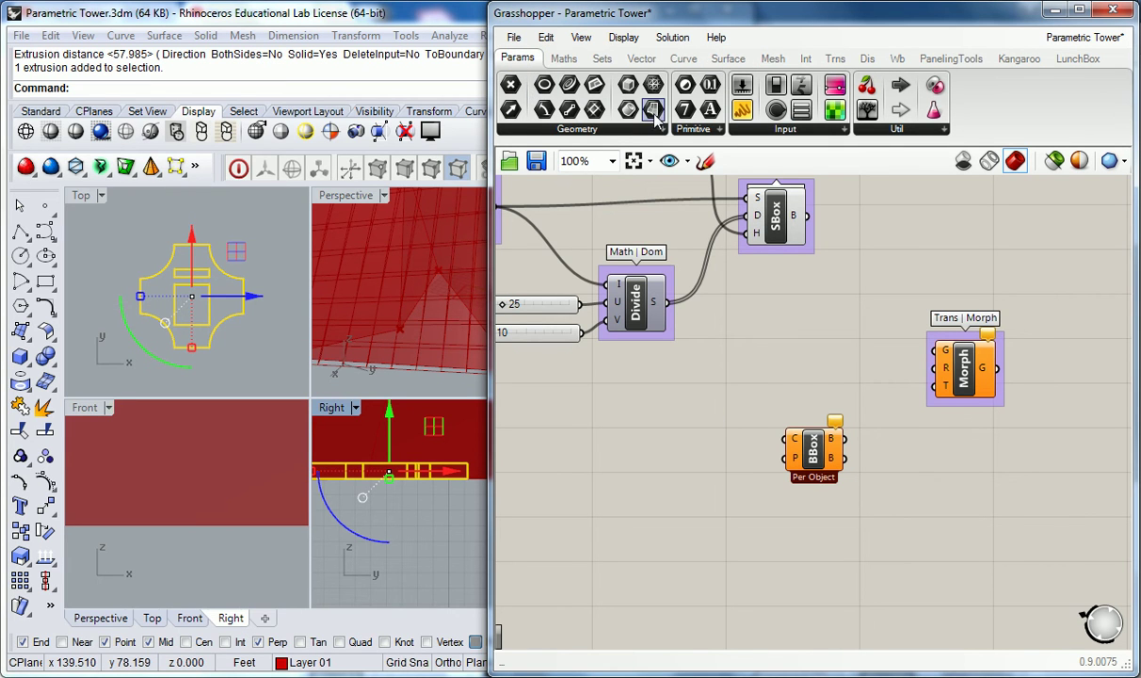
click(603, 129)
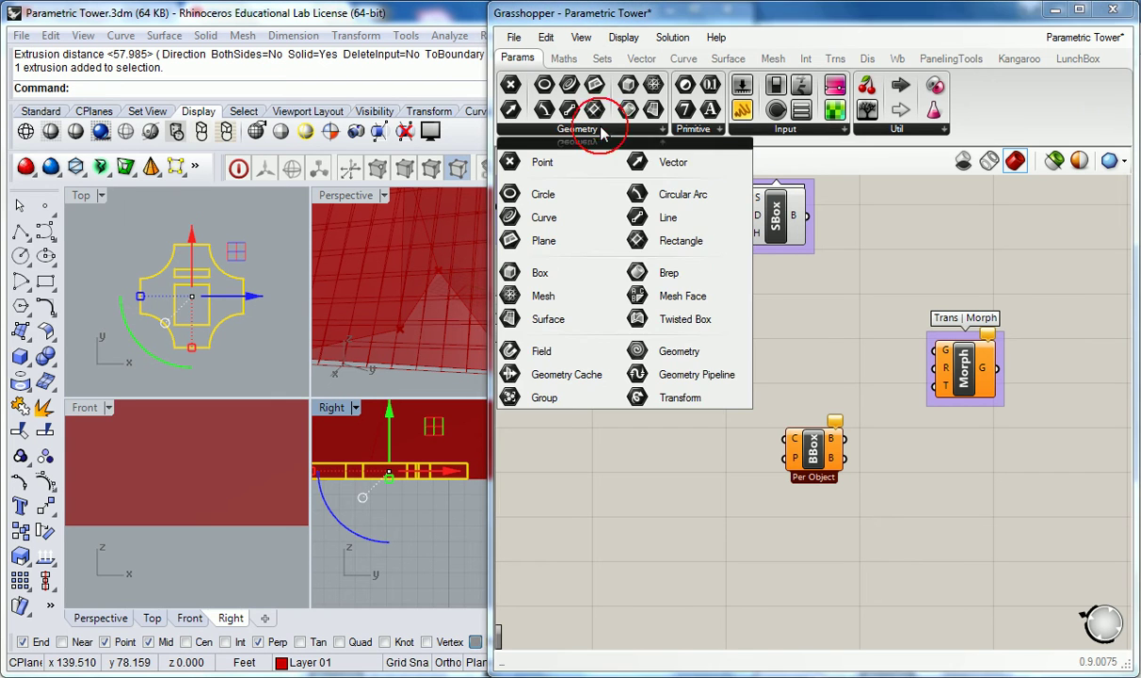
click(810, 450)
key(ctrl+g)
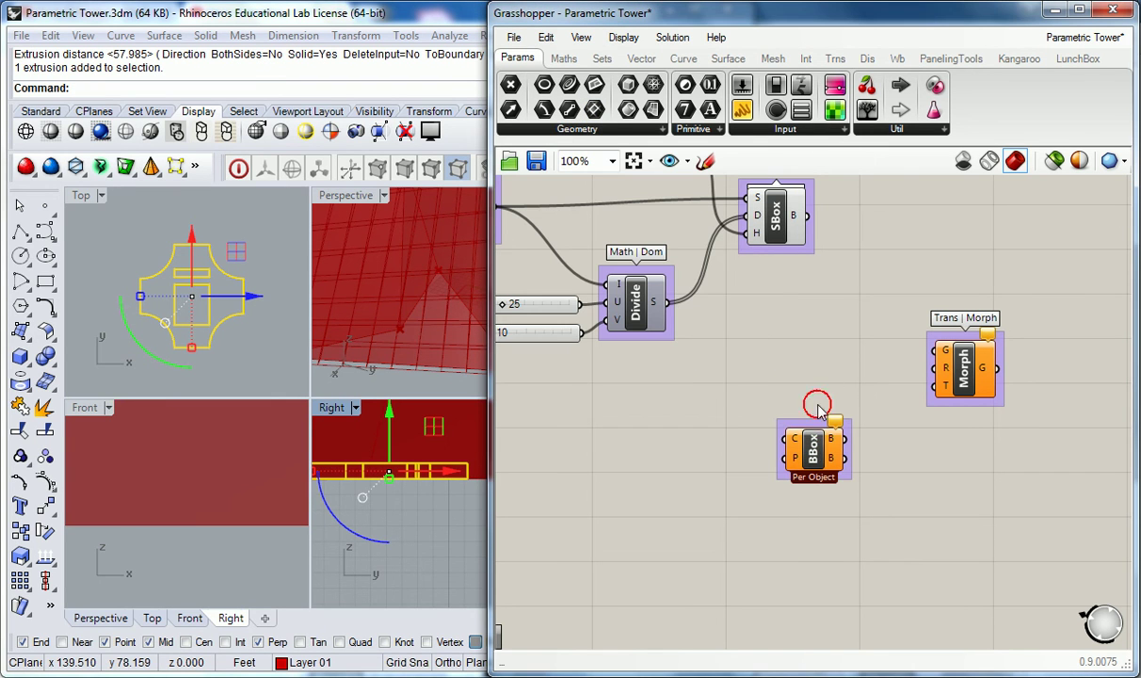
right_click(852, 431)
text(Srf | Prim)
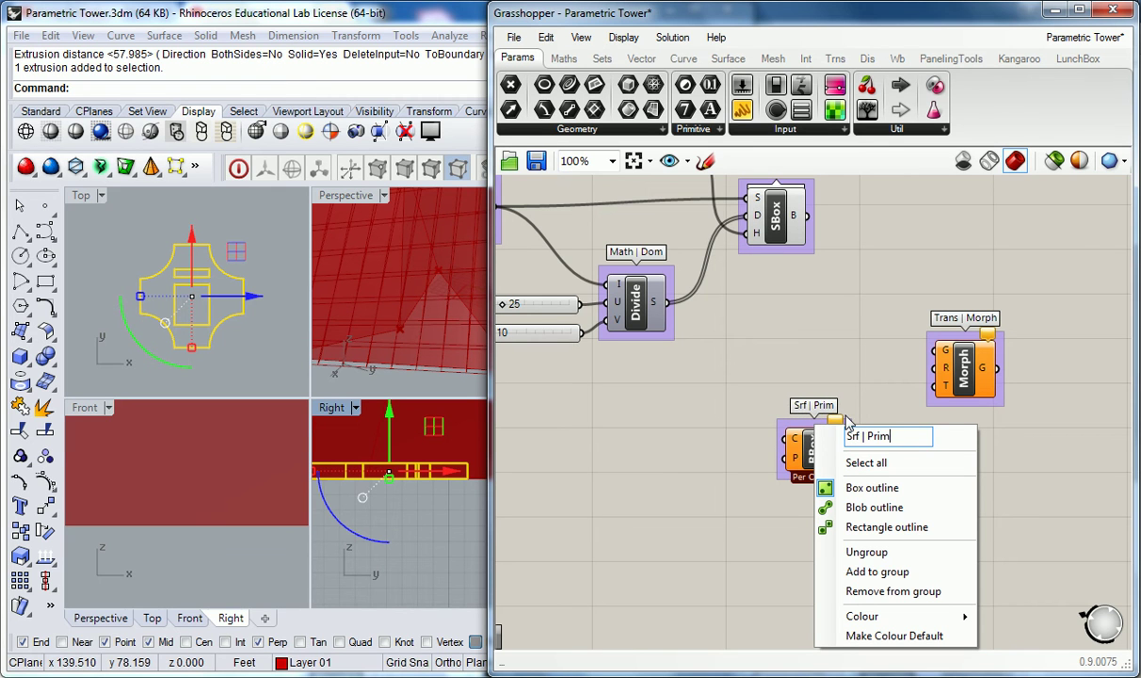
click(683, 294)
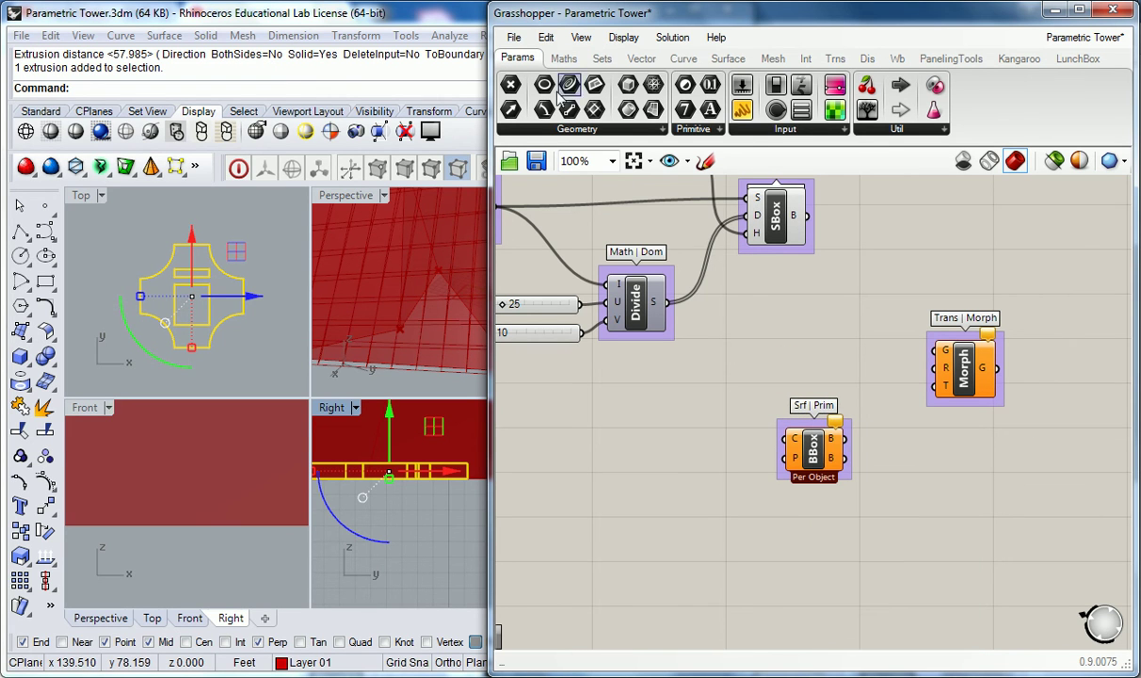
Step: Add a Geometry parameter to the left of the Bounding Box component and clear the panel selection in Rhino
click(578, 126)
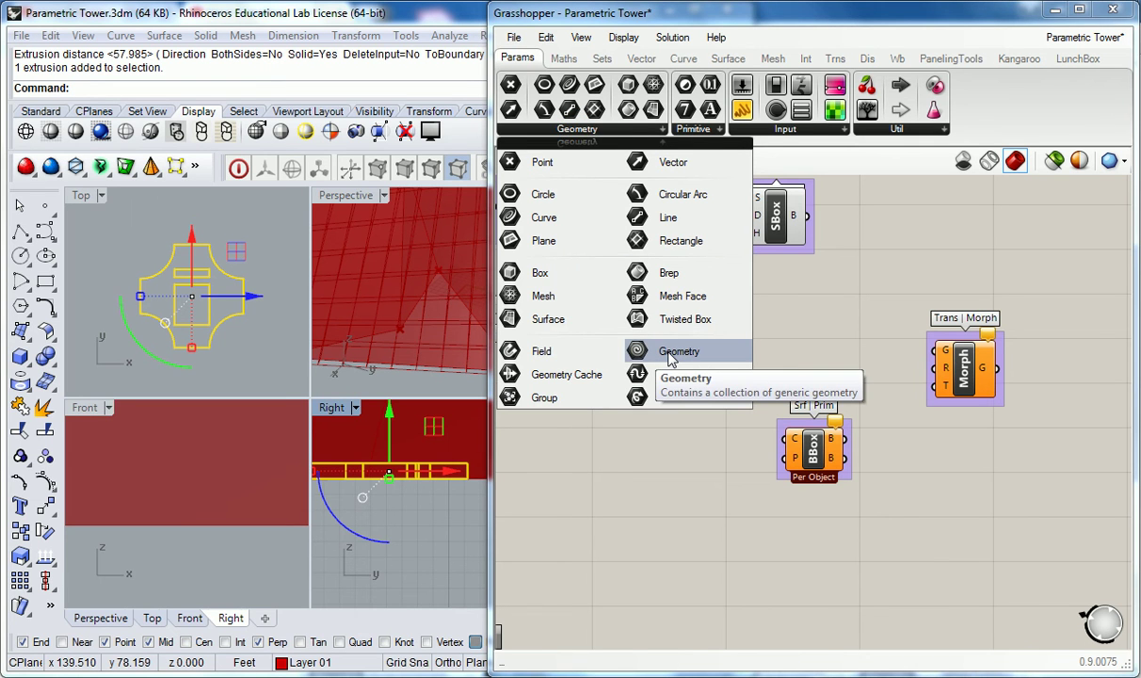
drag(671, 358, 687, 429)
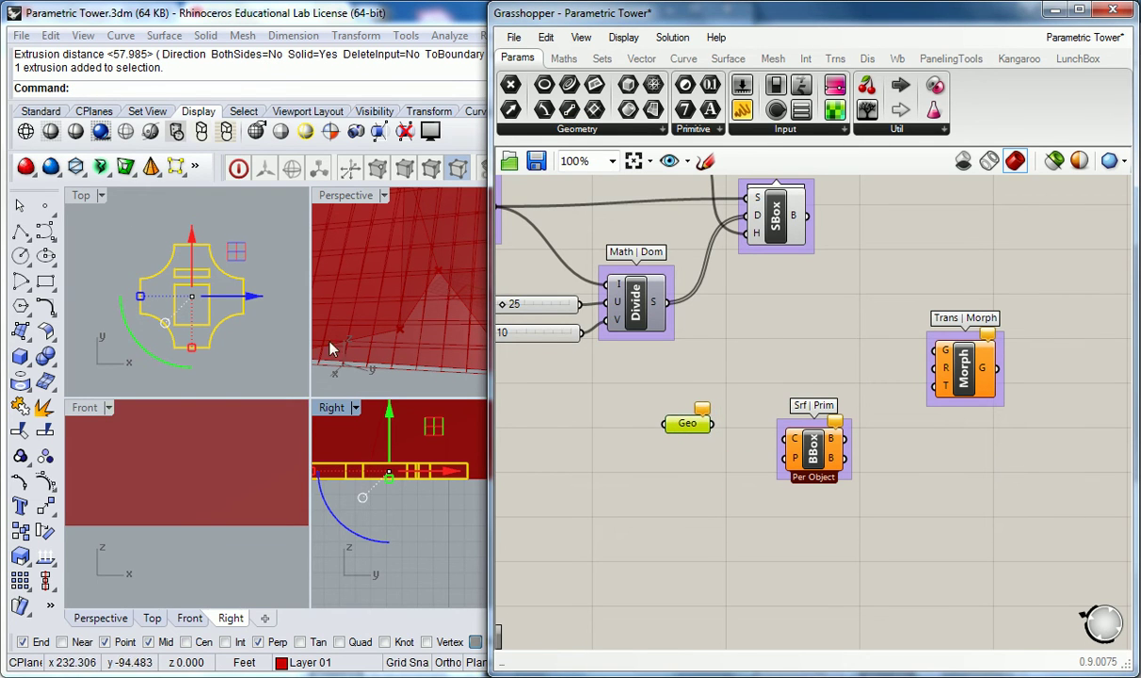
click(262, 351)
Step: Set the Geometry parameter to reference the extruded panel solid from the Top view instead of its outline curve
click(688, 423)
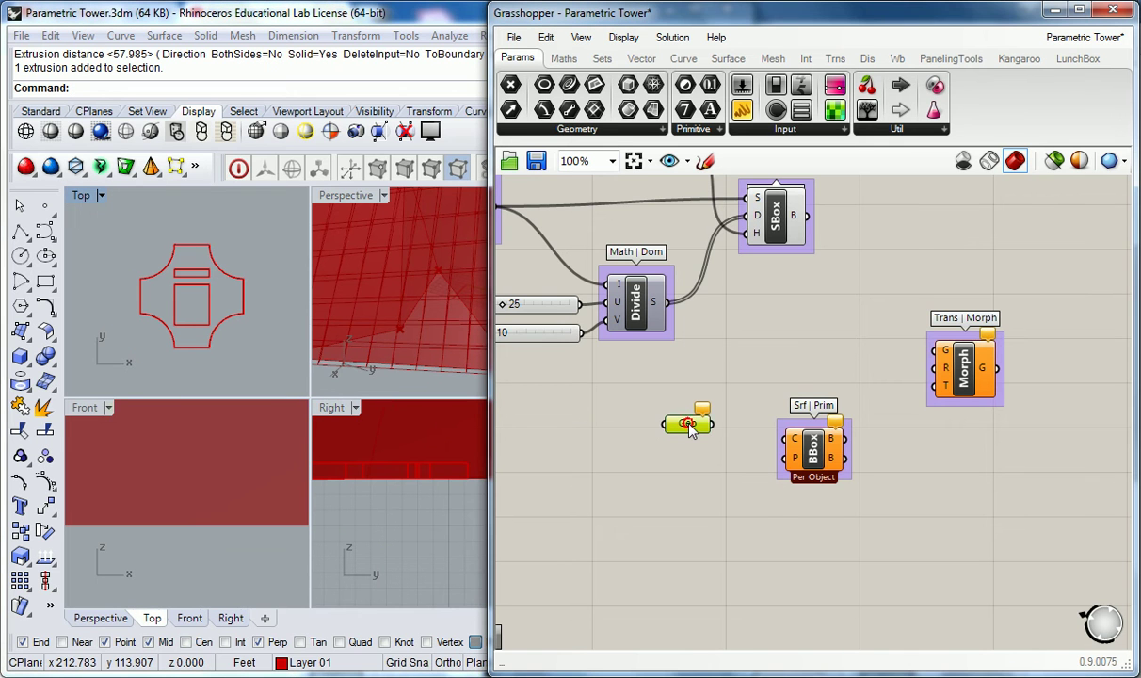
right_click(688, 425)
click(764, 511)
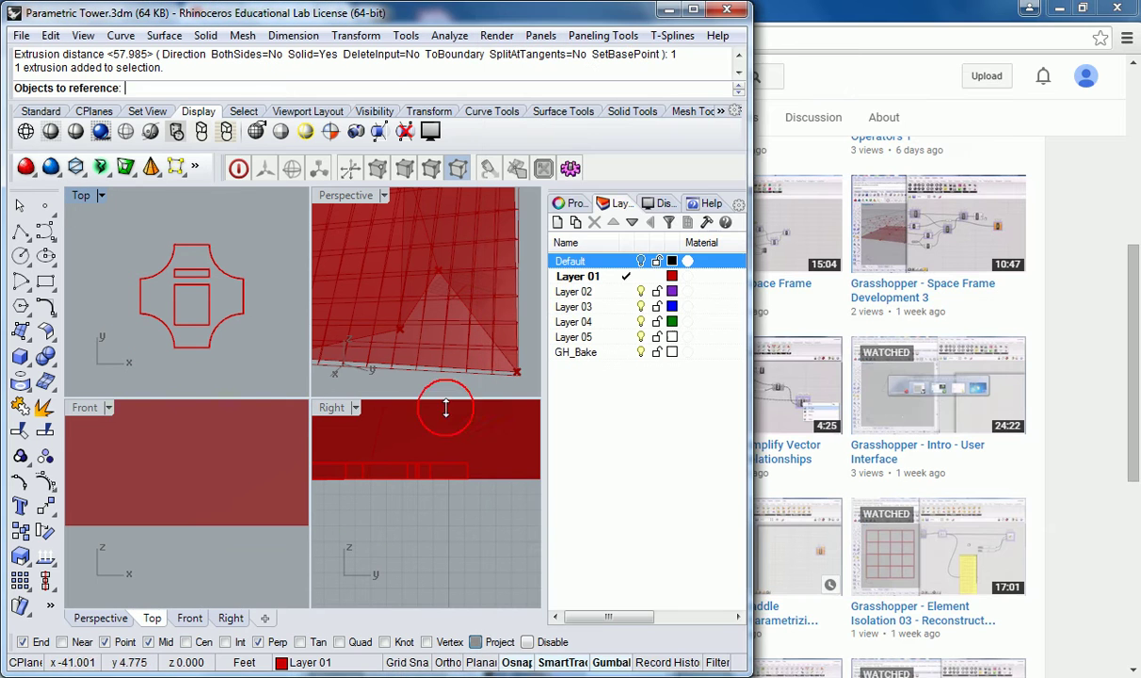
click(198, 276)
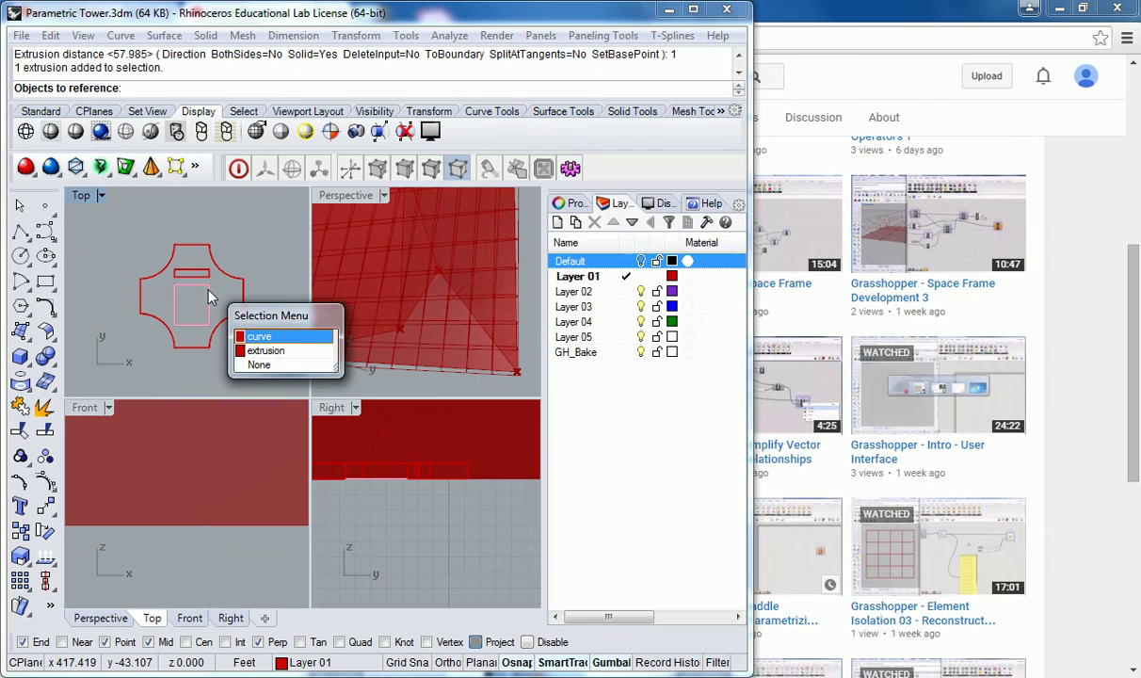
click(266, 351)
Step: Examine the referenced panel beside the tower in a maximized Perspective view, and restore the four-view layout
click(437, 485)
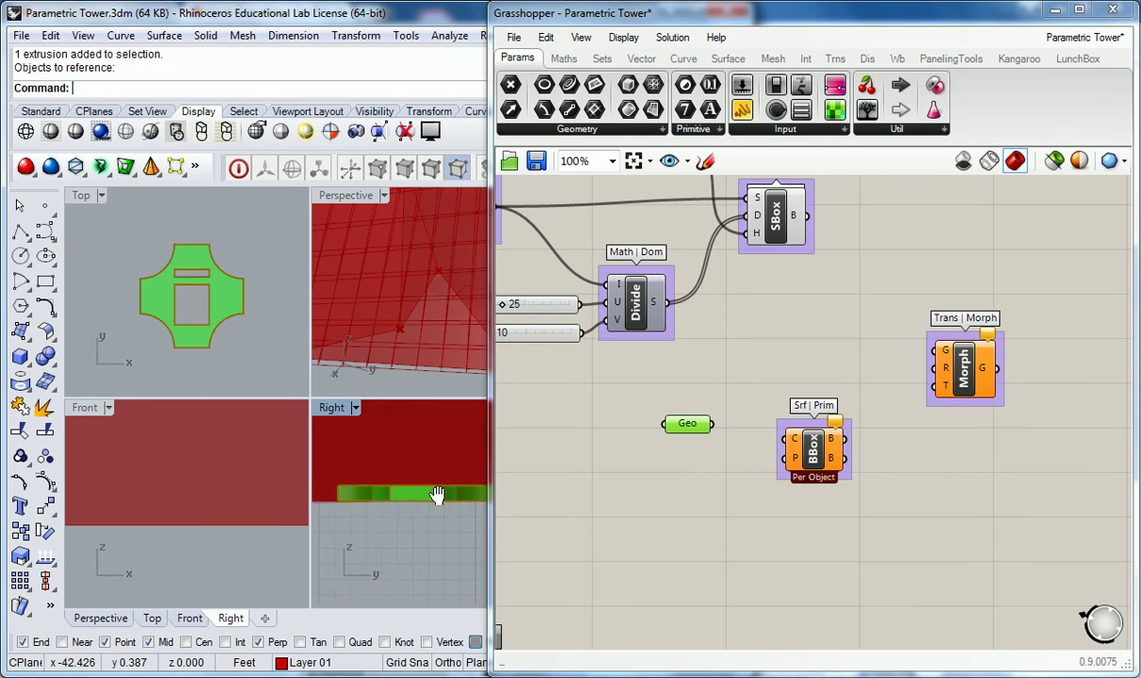
click(362, 196)
double_click(361, 197)
right_drag(344, 237, 390, 363)
click(713, 491)
drag(691, 430, 684, 418)
click(716, 415)
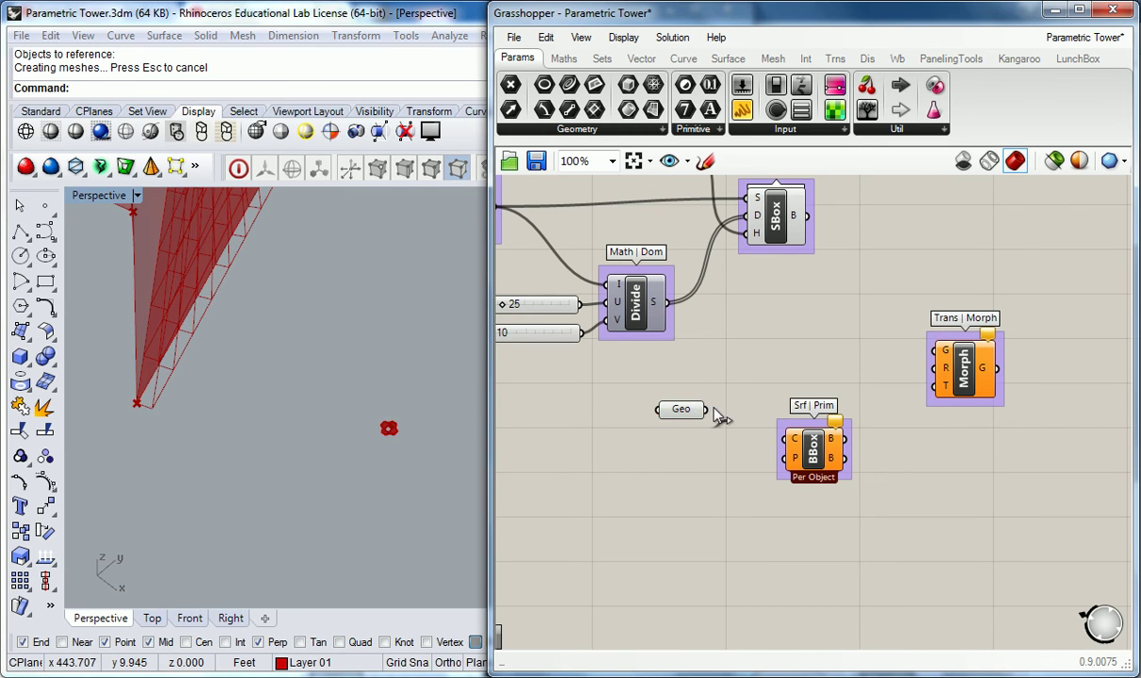
double_click(99, 194)
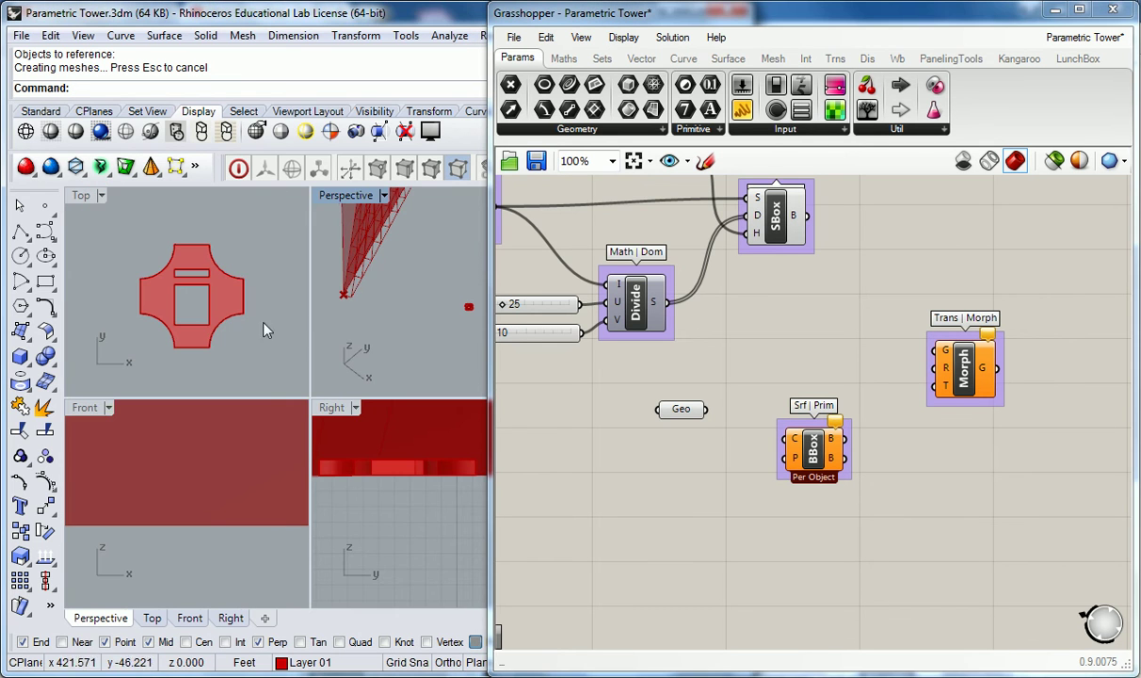
Step: Connect the Geometry parameter to the Bounding Box's Content input and inspect the box around the panel in Perspective
click(687, 415)
click(726, 390)
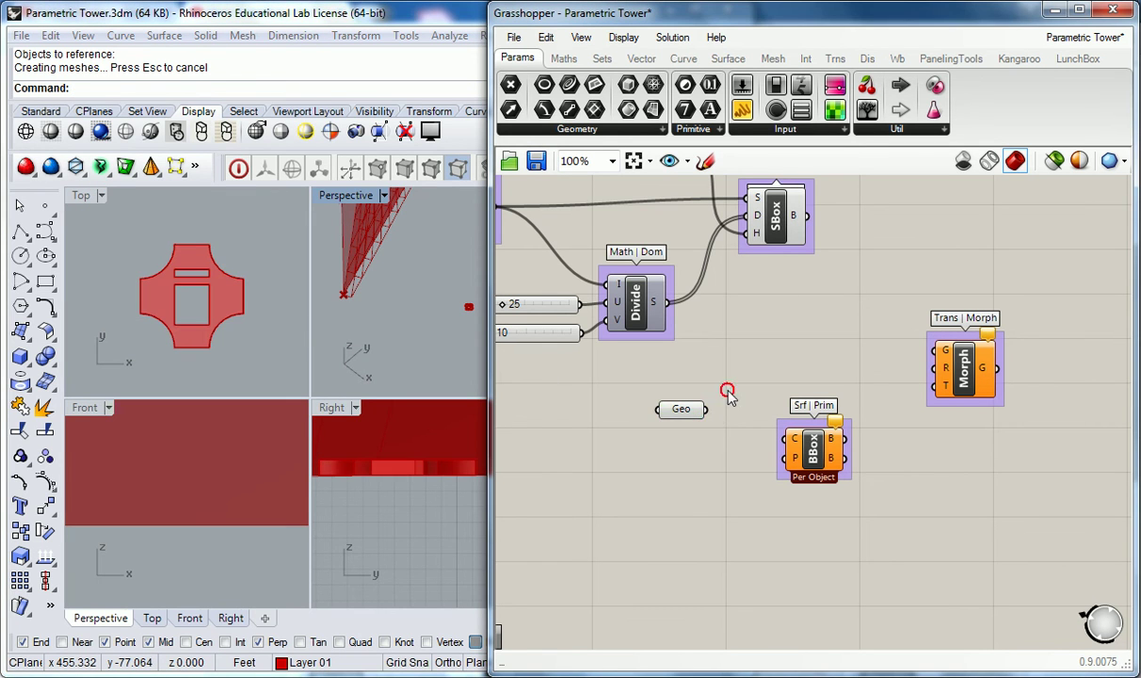
drag(705, 410, 793, 439)
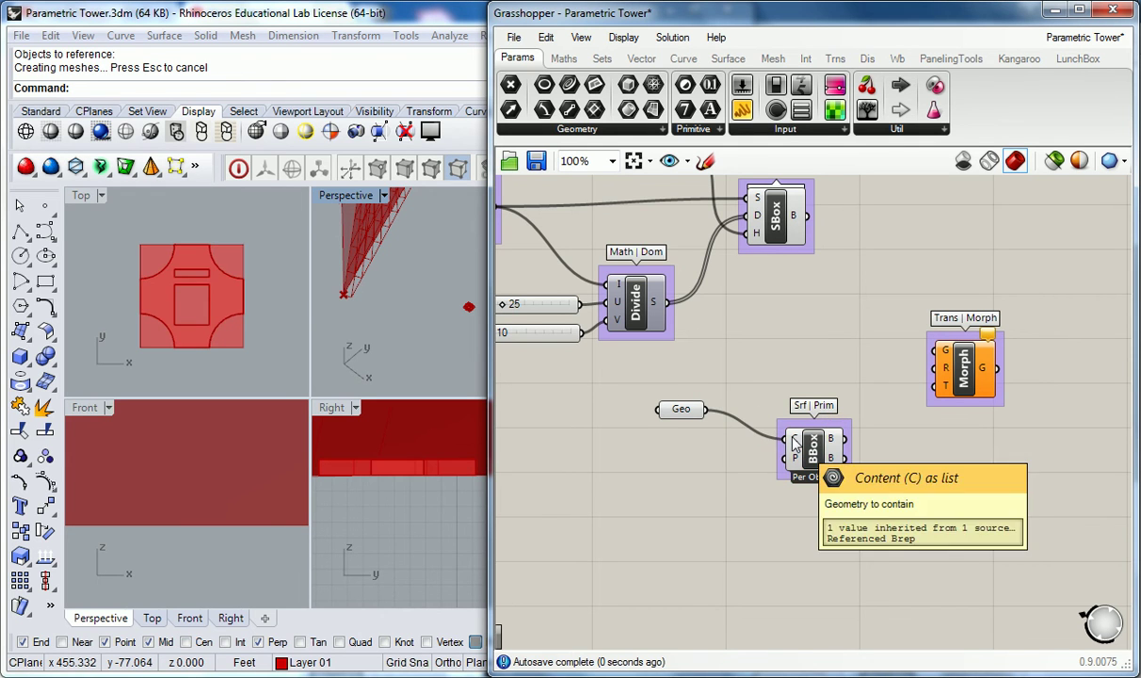
click(815, 450)
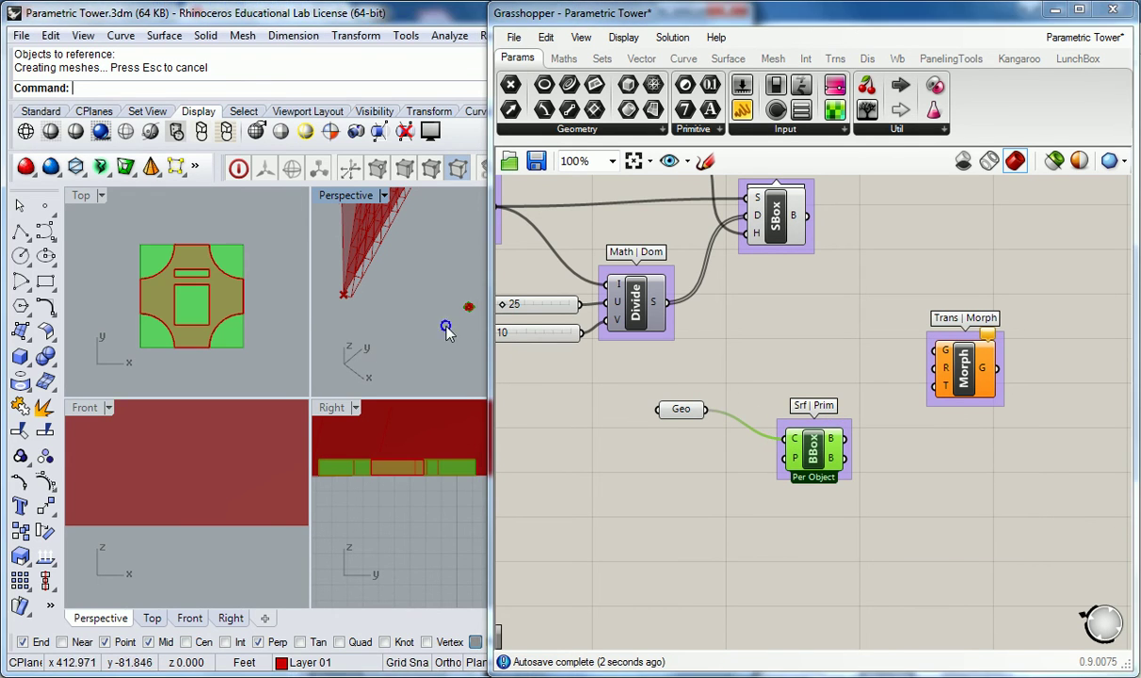
scroll(432, 341, up, 5)
scroll(420, 345, down, 5)
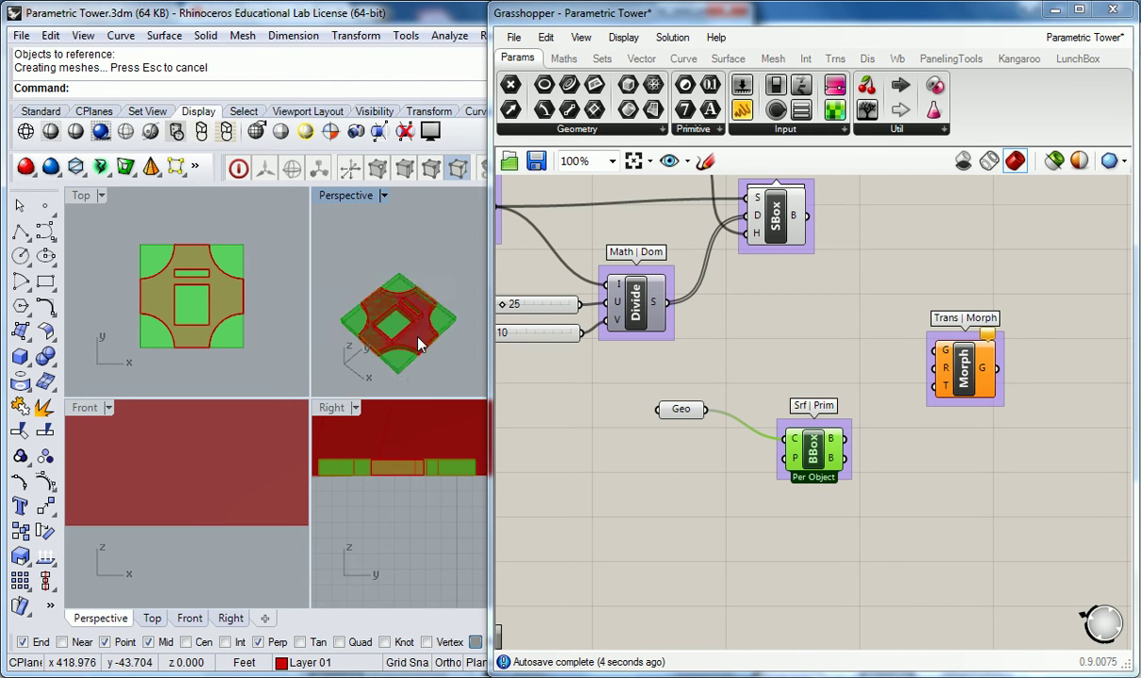
scroll(380, 288, up, 3)
scroll(400, 292, down, 3)
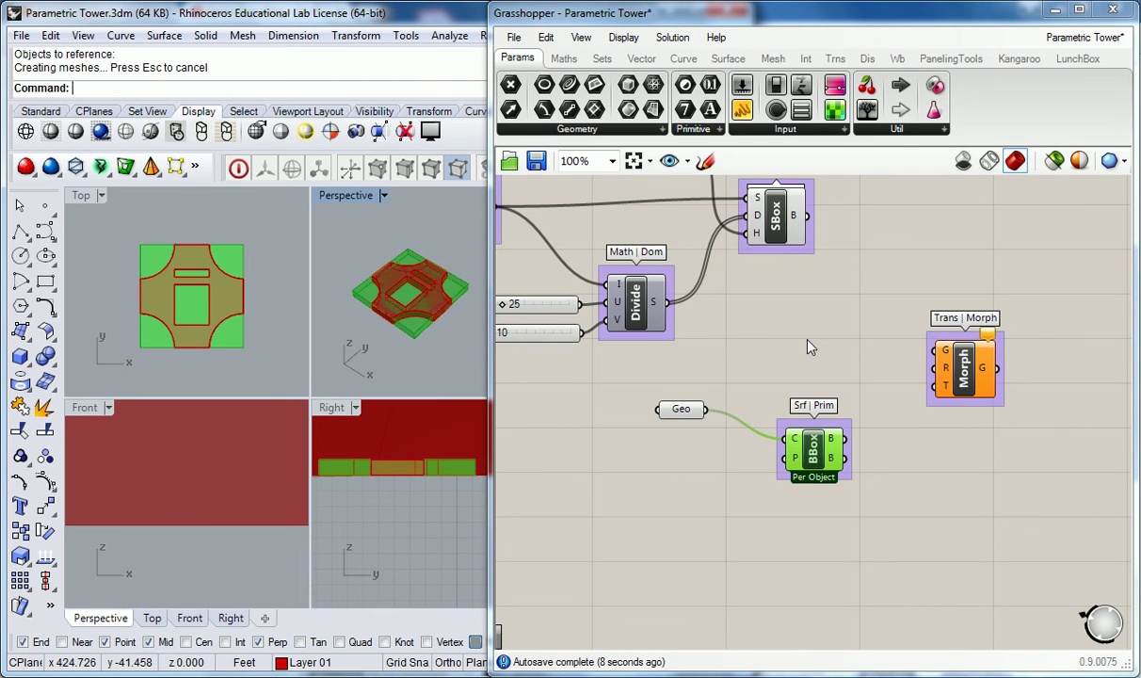
Step: Lower the Box Morph component, wire the Geometry parameter into its Geometry input, and align the parameter with that input
drag(670, 408, 666, 405)
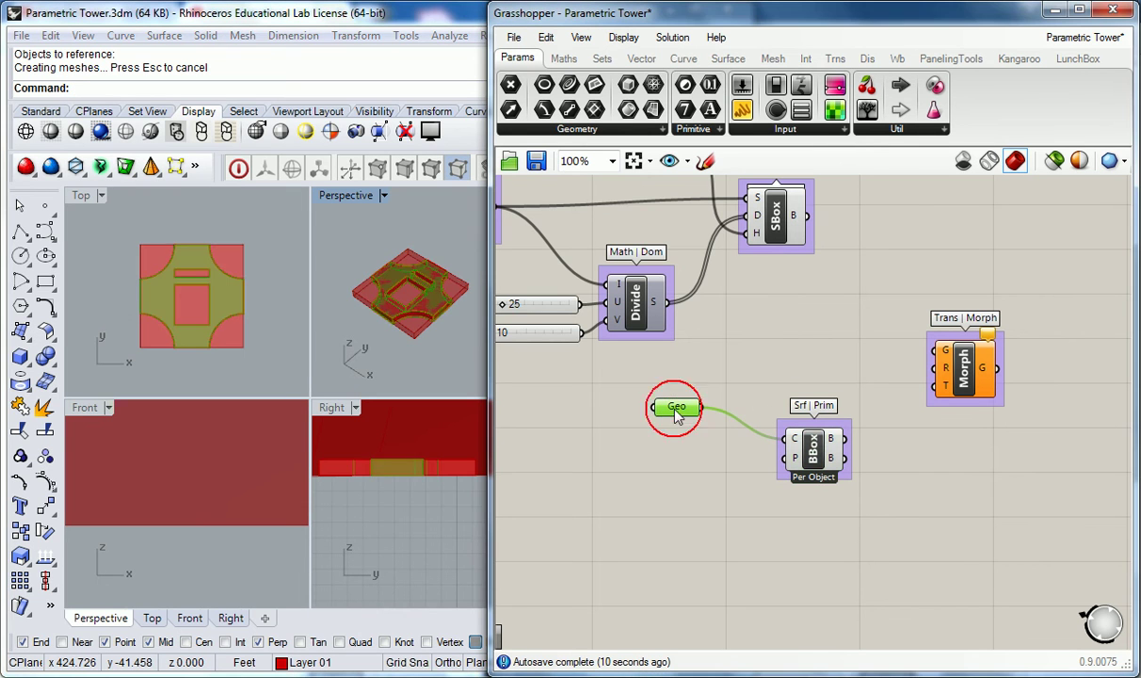
drag(964, 380, 977, 406)
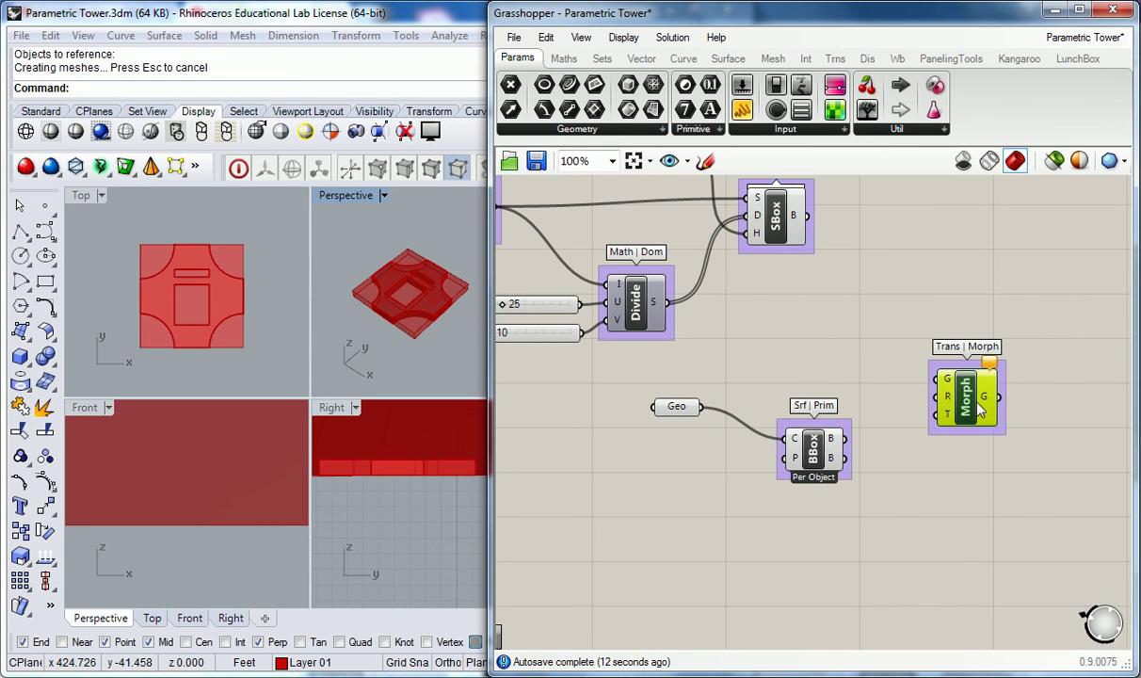
click(895, 386)
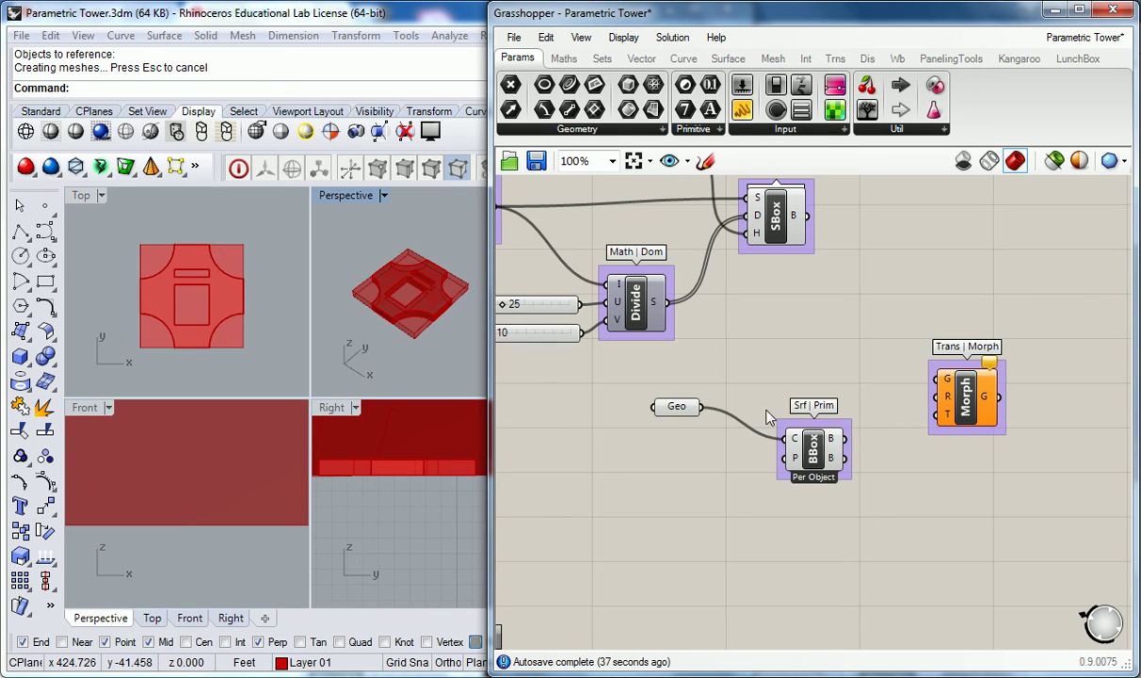
drag(685, 407, 889, 372)
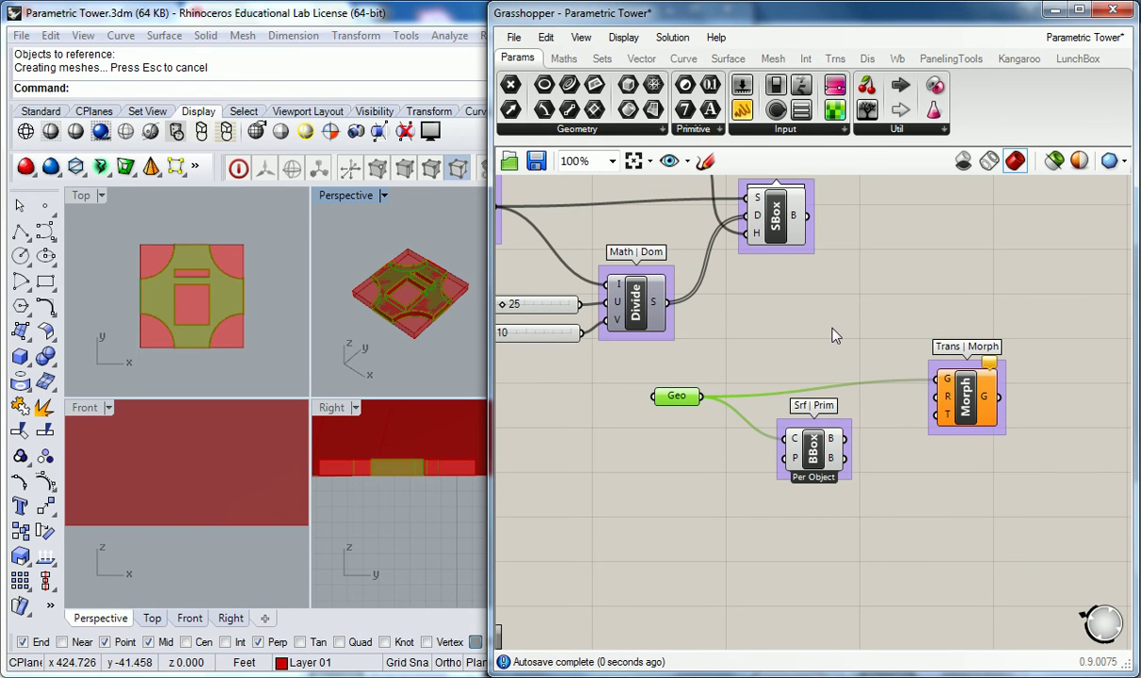
drag(690, 400, 687, 396)
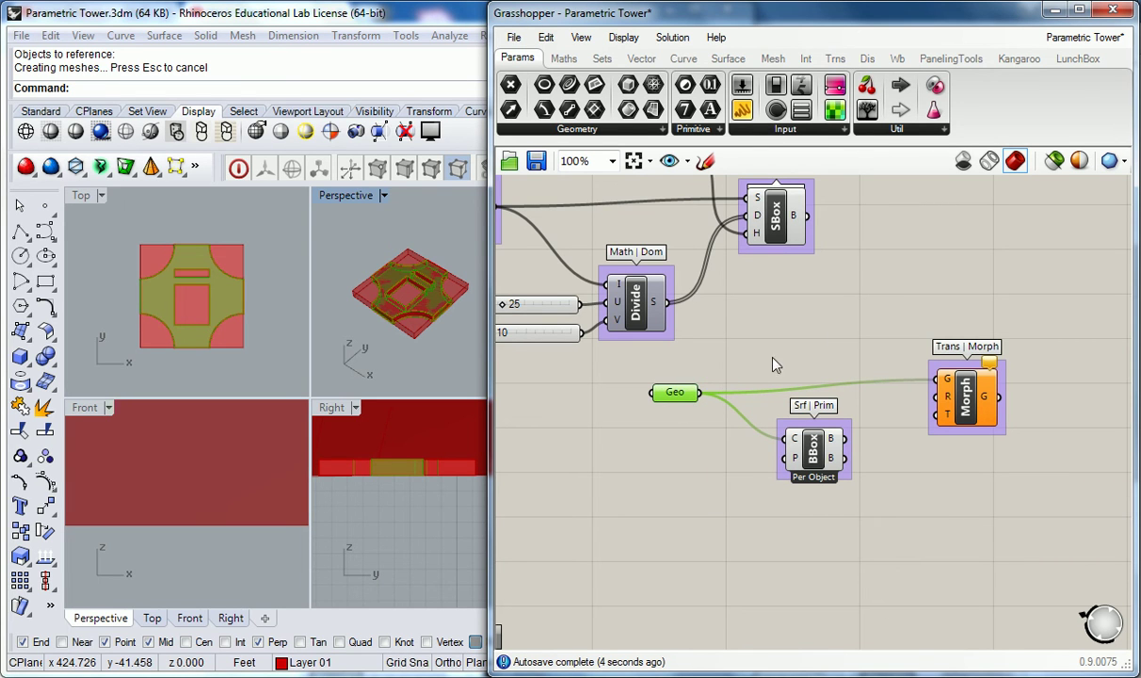
drag(682, 398, 683, 388)
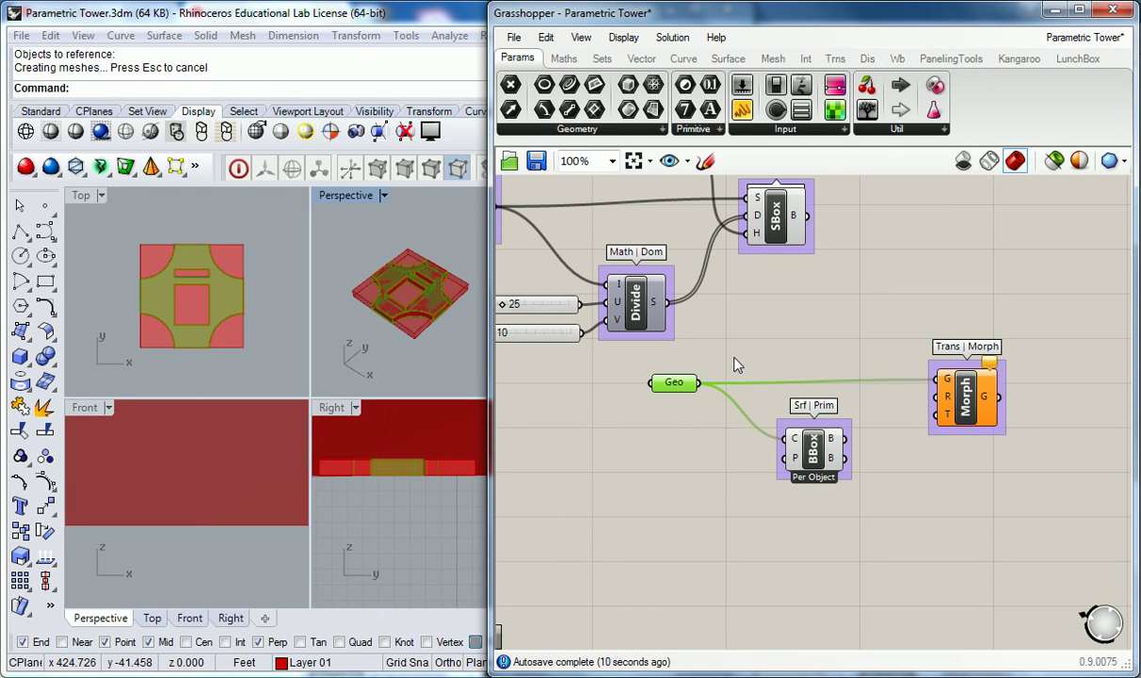
Step: Move the Geometry parameter, Bounding Box and Box Morph together further below the Surface Box component
scroll(739, 329, down, 3)
drag(942, 386, 673, 476)
drag(895, 415, 911, 475)
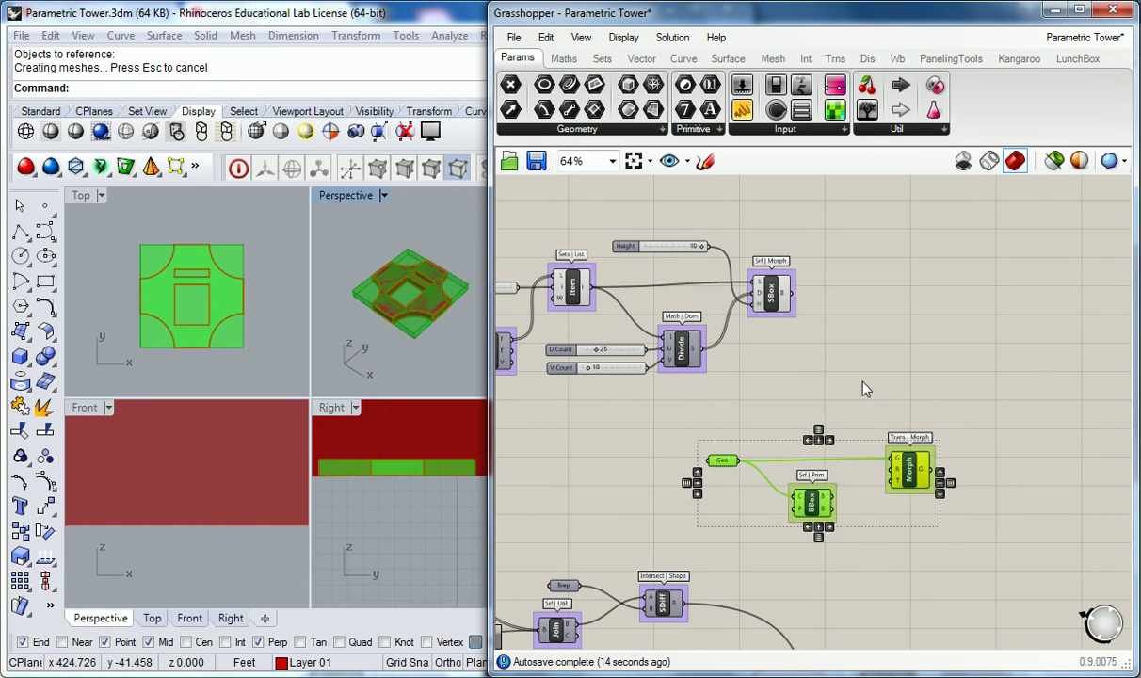
click(877, 411)
Step: Select the Surface Box component and examine its boxes on the whole tower in the Right view
click(779, 301)
click(413, 489)
scroll(415, 484, down, 9)
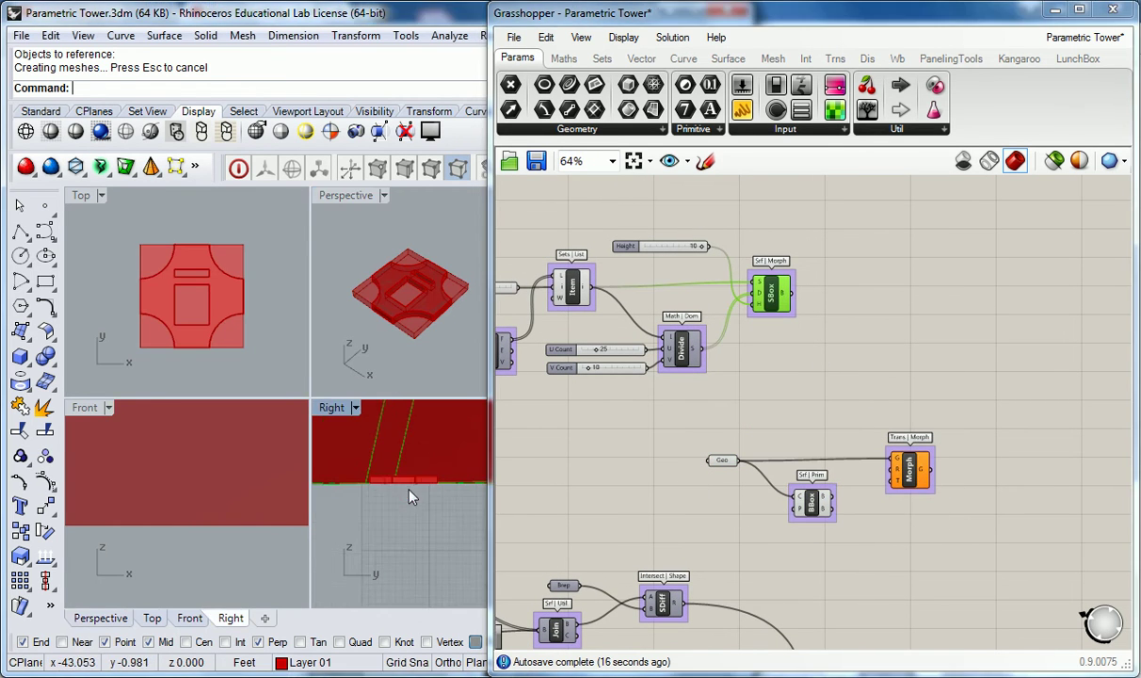
scroll(419, 485, down, 5)
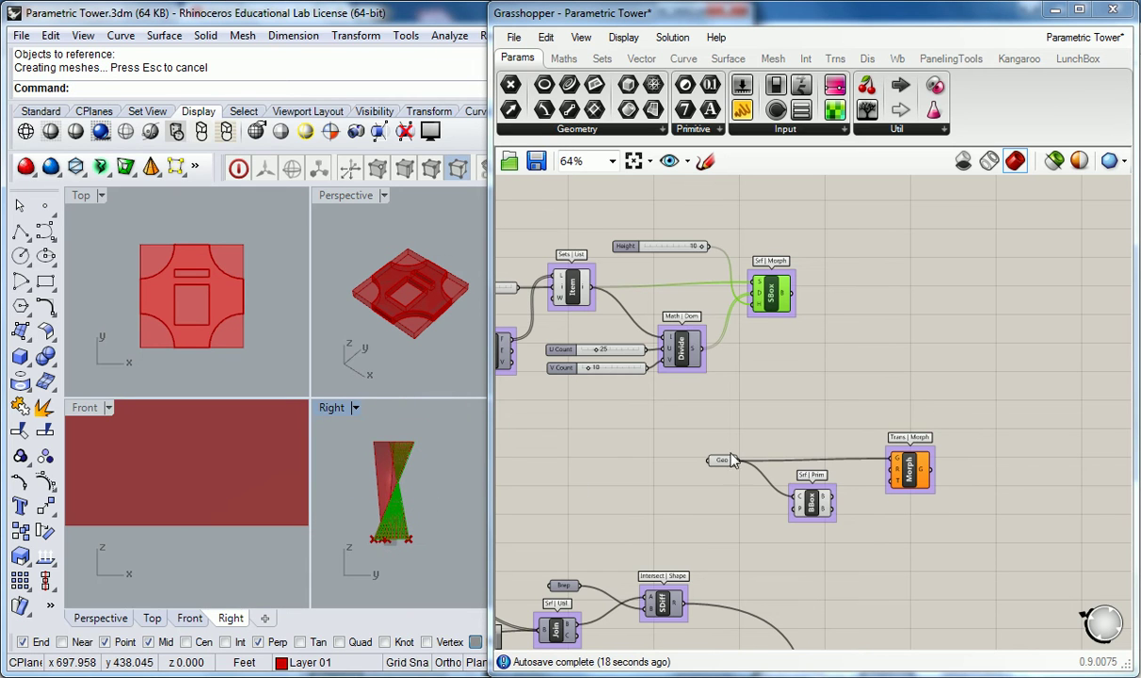
Step: Shift the Geometry parameter, Bounding Box and Box Morph together slightly up and to the left
scroll(806, 461, up, 3)
drag(1084, 400, 682, 543)
drag(810, 520, 773, 480)
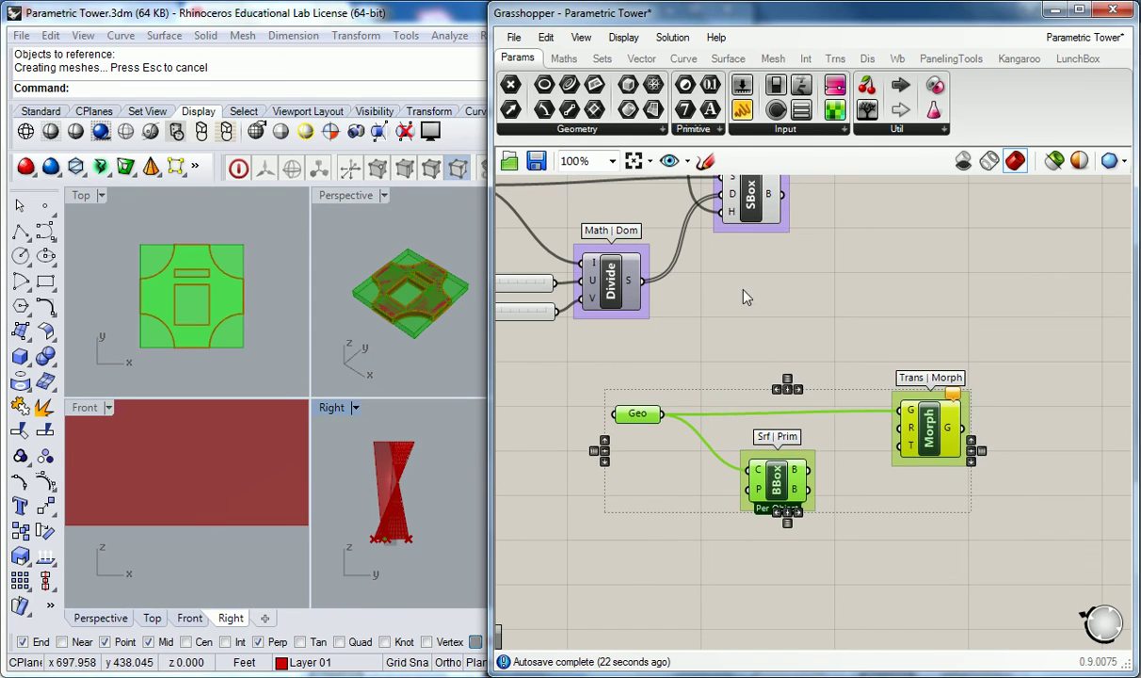
click(706, 279)
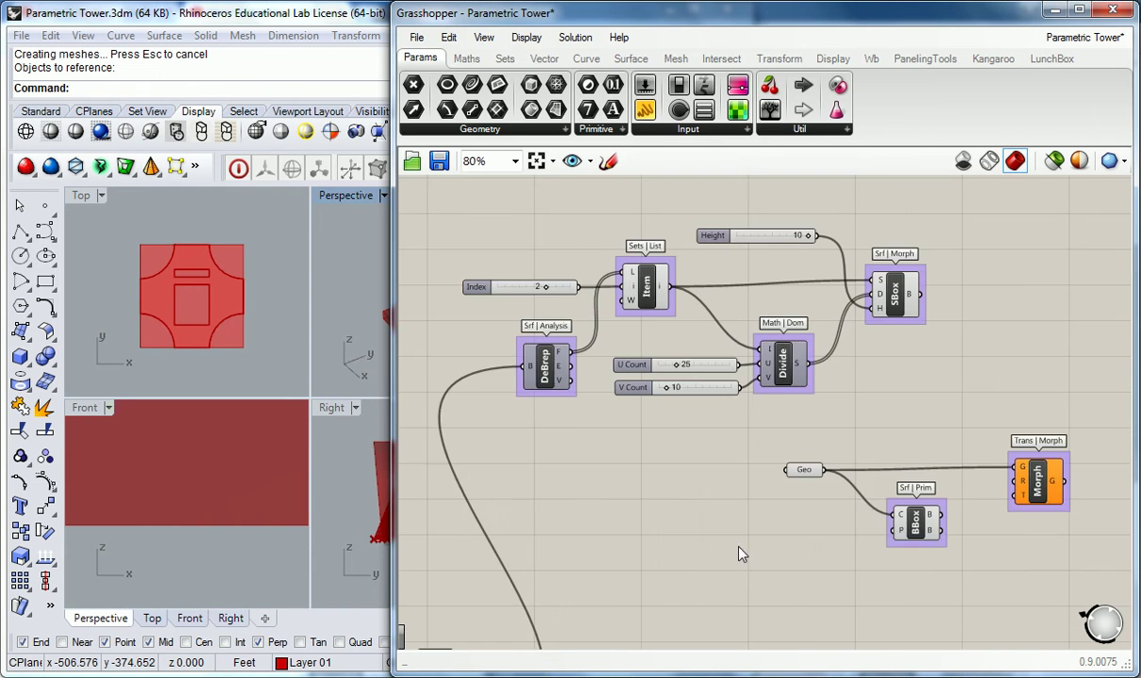
scroll(698, 517, down, 1)
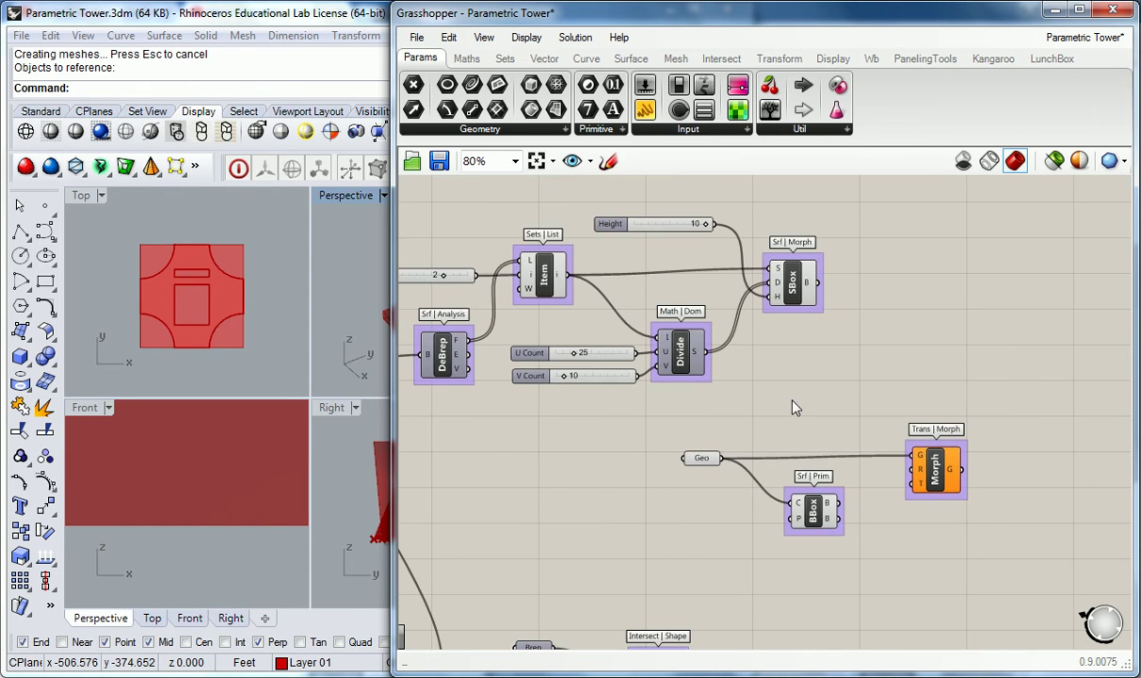
Step: Wire the Bounding Box output into Box Morph's Reference input and the Surface Box output into its Target input
right_drag(783, 416, 875, 475)
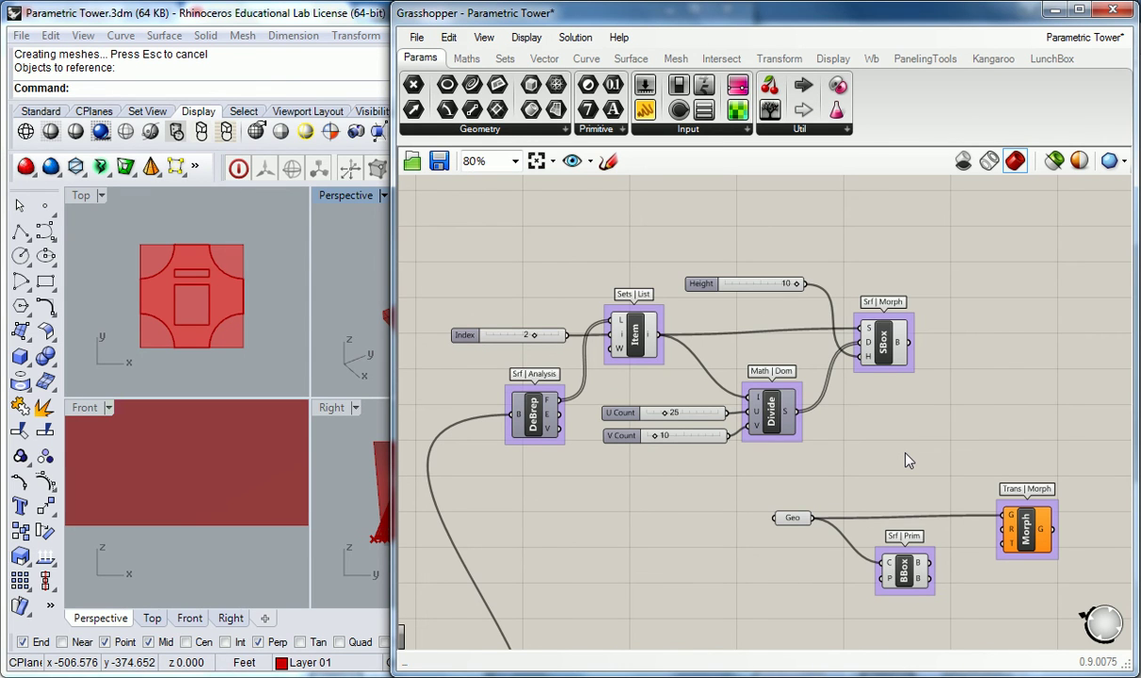
right_drag(894, 463, 845, 384)
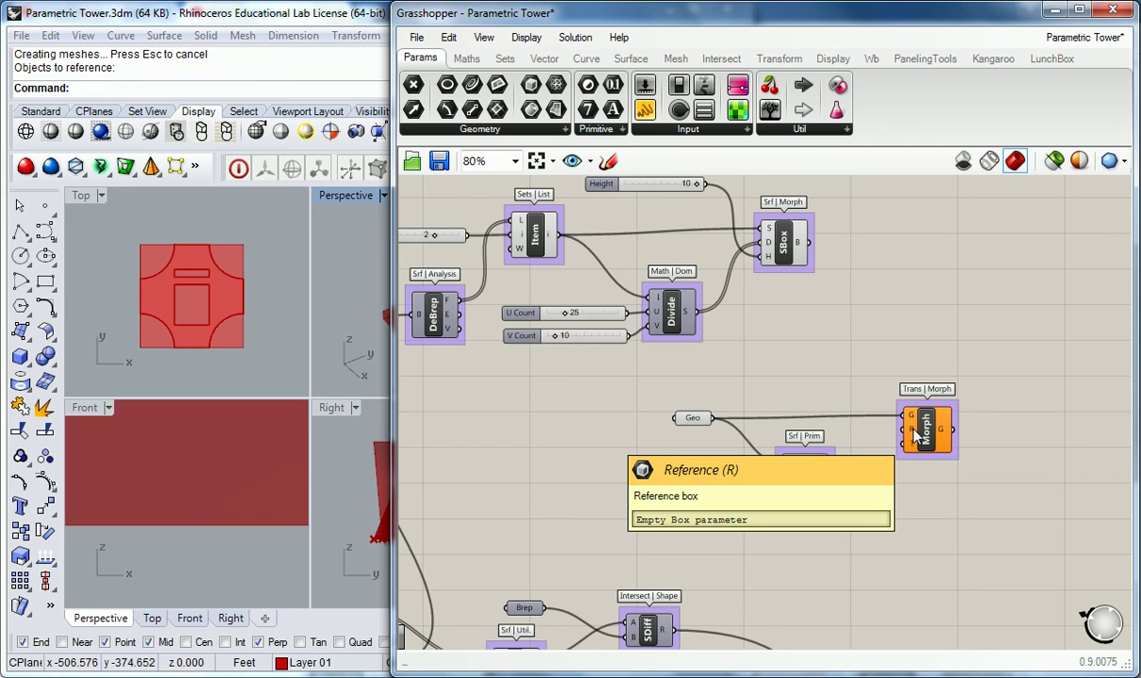
drag(834, 471, 862, 414)
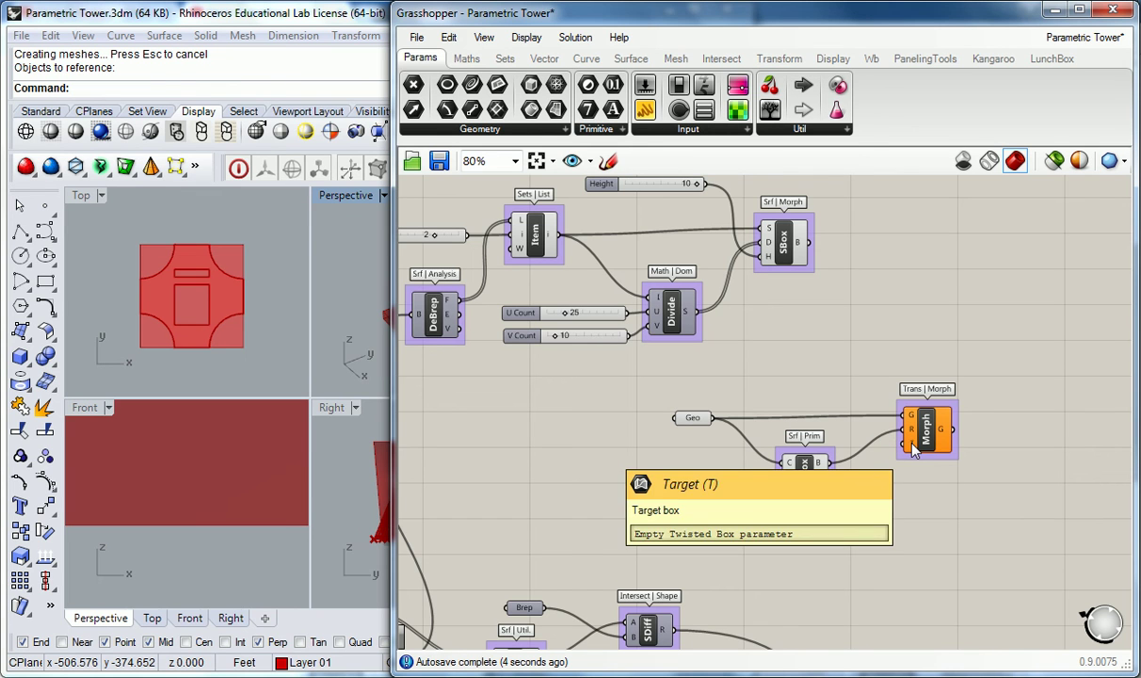
drag(809, 242, 906, 444)
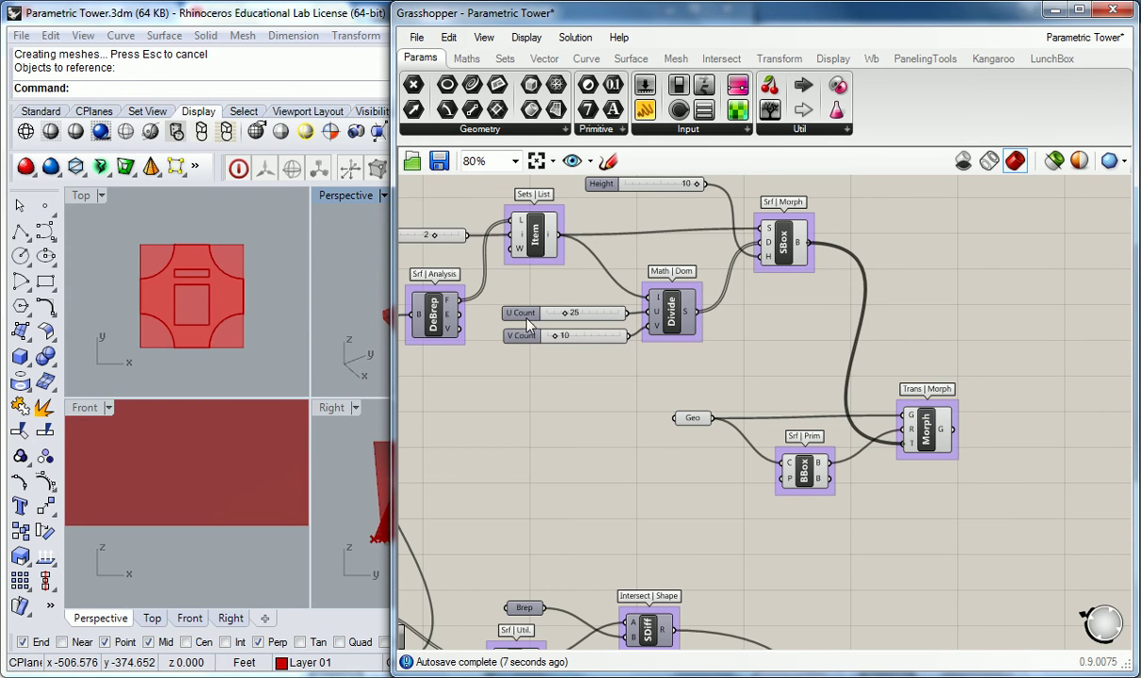
Step: Narrow the Grasshopper window and maximize the Perspective viewport to examine the panels morphed onto the tower face
drag(389, 259, 687, 260)
double_click(339, 193)
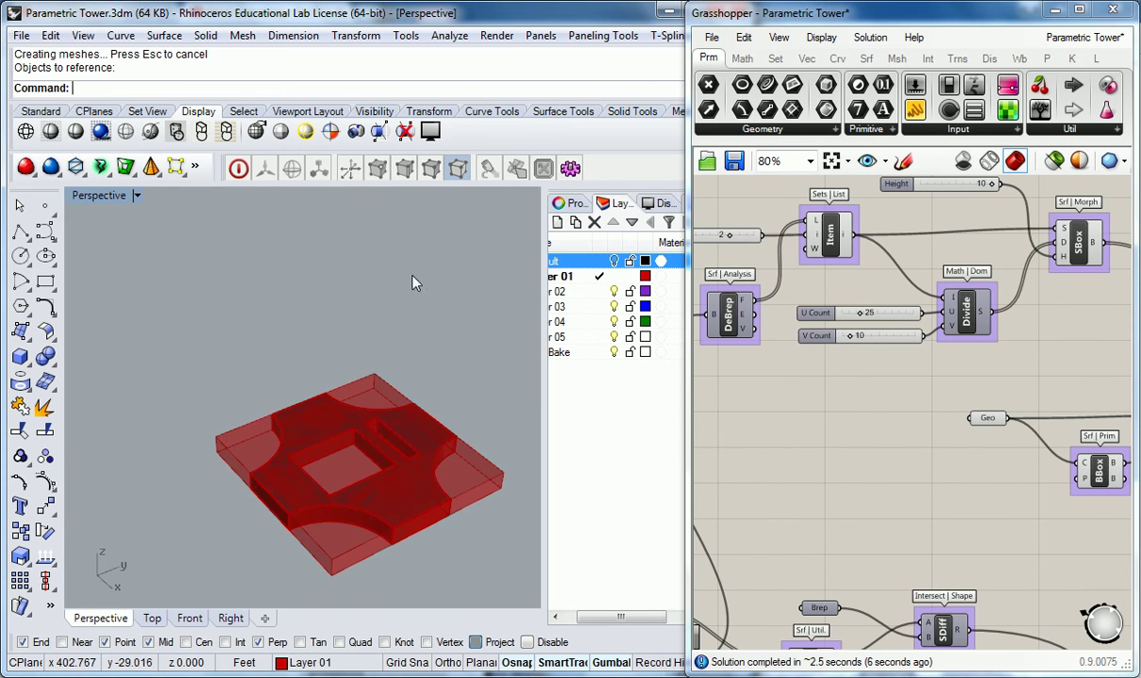
scroll(411, 359, down, 10)
right_drag(407, 374, 527, 426)
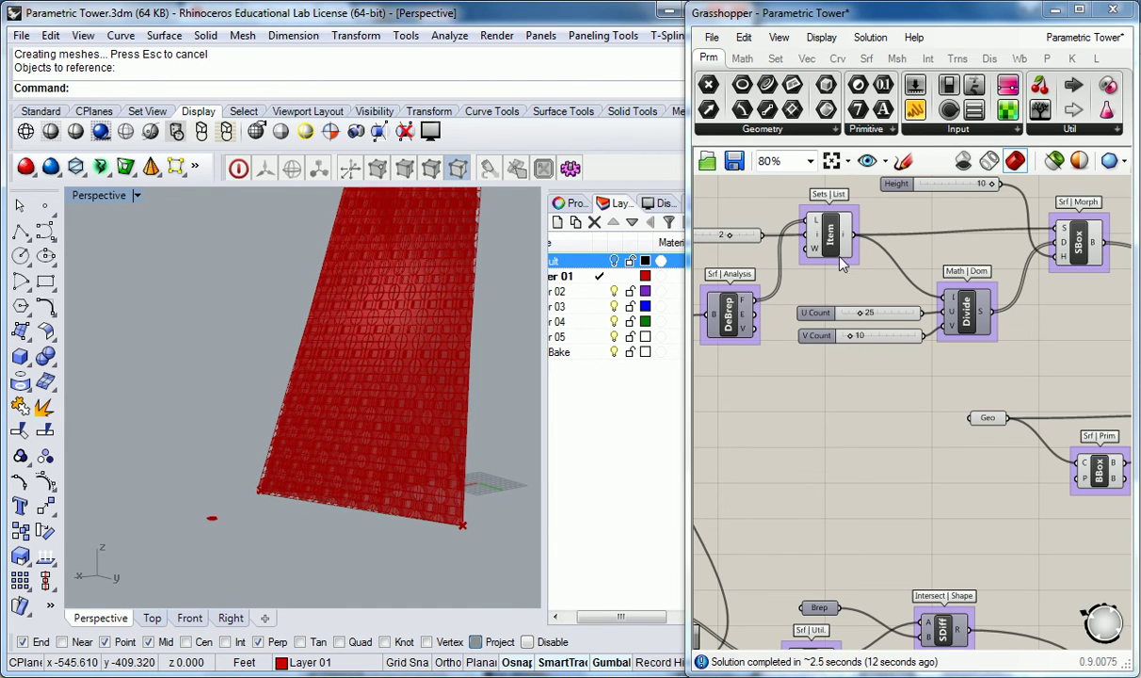
Step: Turn off the preview of the List Item and Surface Box components
click(819, 235)
right_click(834, 239)
click(880, 275)
right_drag(446, 306, 558, 334)
click(1080, 247)
right_click(1080, 245)
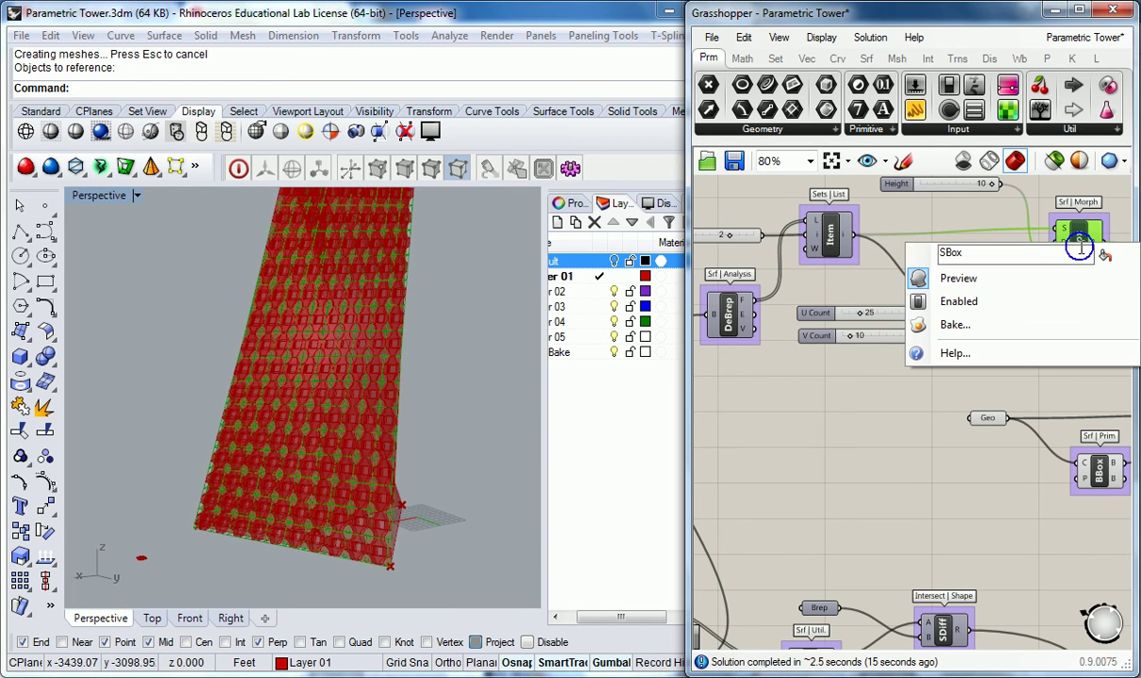
click(953, 275)
scroll(949, 243, down, 1)
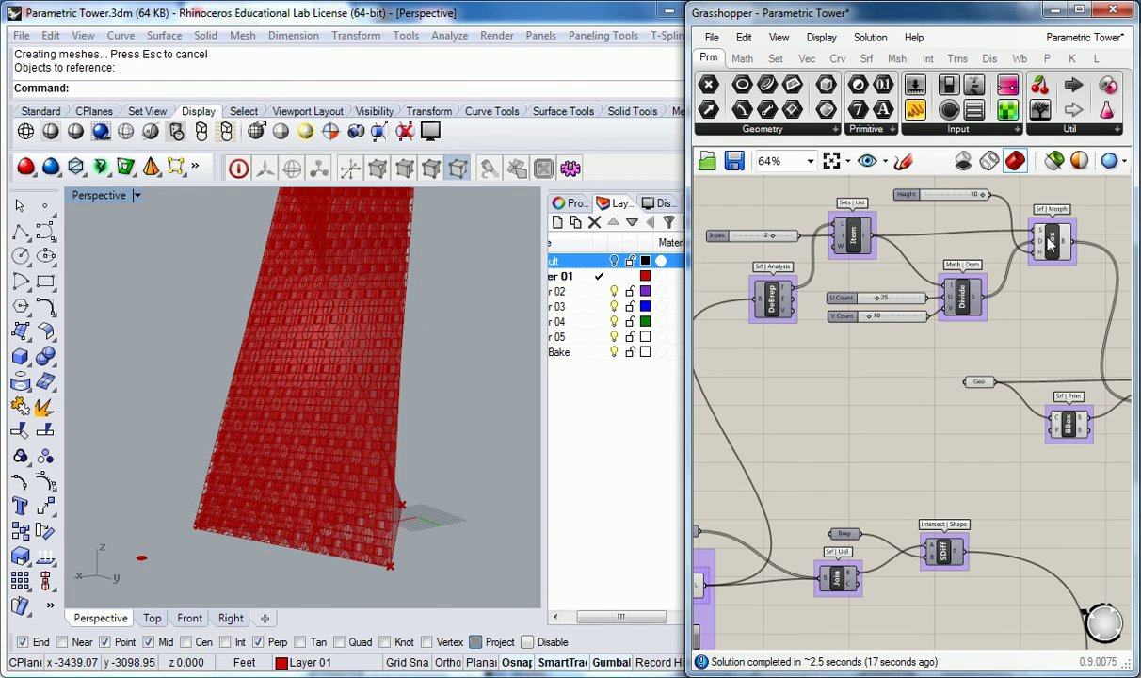
right_click(1051, 236)
click(954, 268)
Step: Turn off the Loft component's preview and view the perforated panels on the tower face up close
scroll(840, 361, down, 2)
scroll(876, 461, up, 3)
click(872, 468)
right_click(875, 473)
click(922, 510)
right_drag(415, 328, 231, 430)
scroll(397, 373, up, 8)
scroll(291, 416, down, 3)
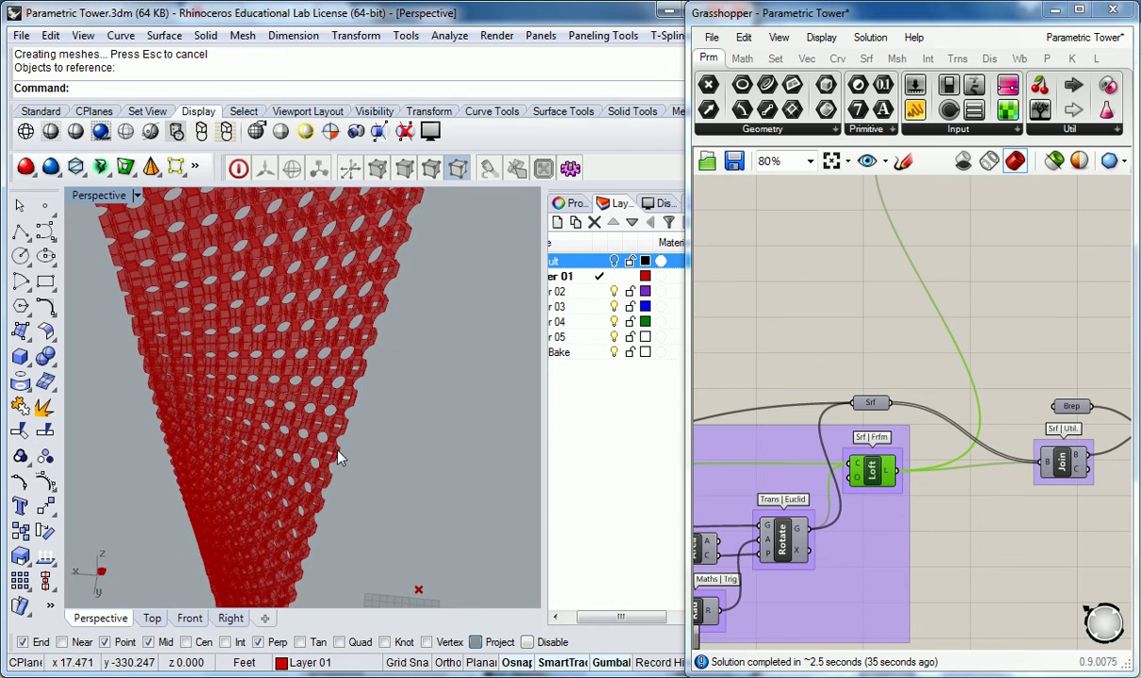
Step: Turn on the preview of the Extrude component in the Plate Thickness group
scroll(990, 273, down, 6)
scroll(990, 273, up, 4)
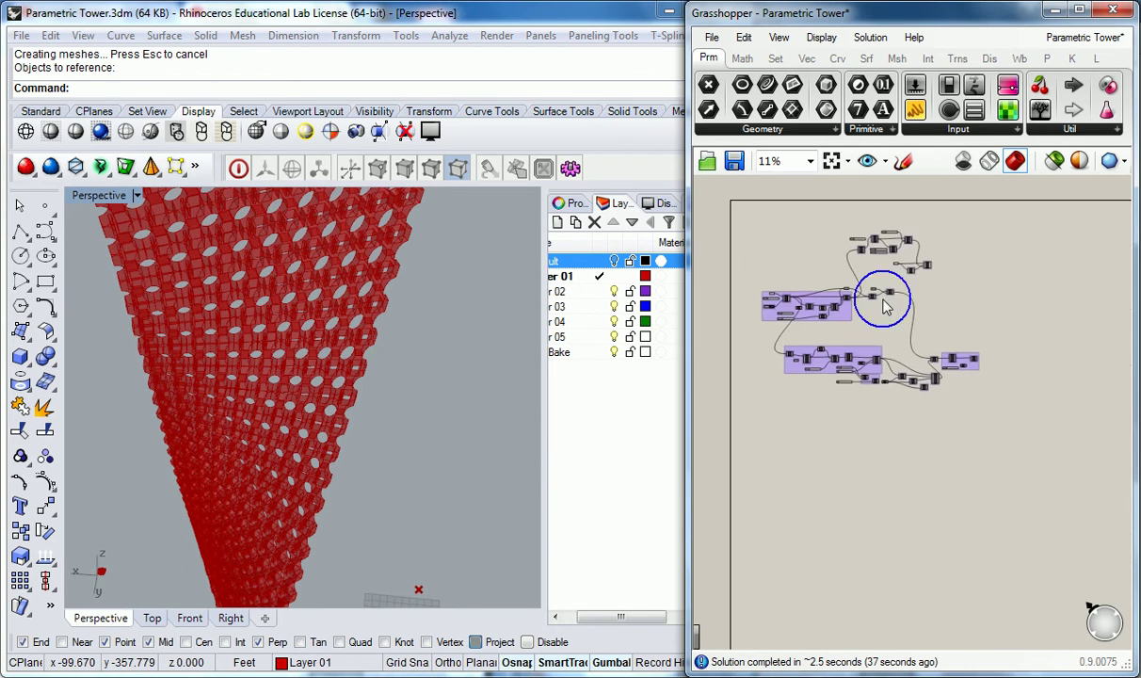
right_click(1011, 404)
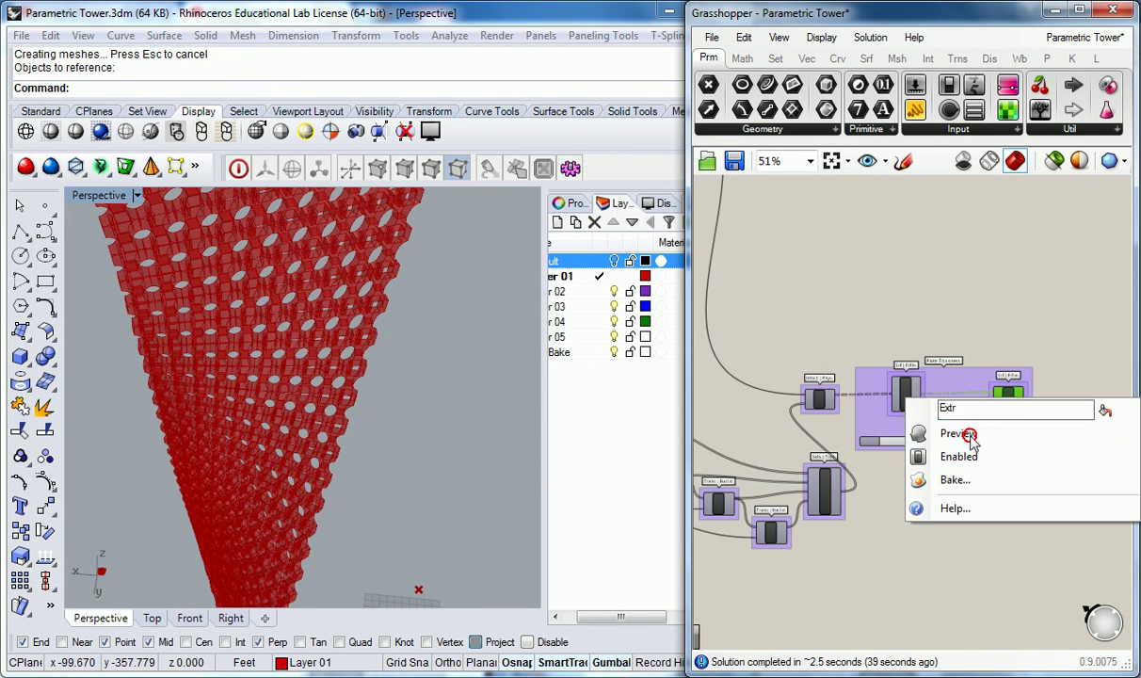
click(932, 435)
mouse_move(358, 414)
right_down()
mouse_move(400, 421)
mouse_move(246, 380)
mouse_move(400, 382)
mouse_move(357, 410)
right_up()
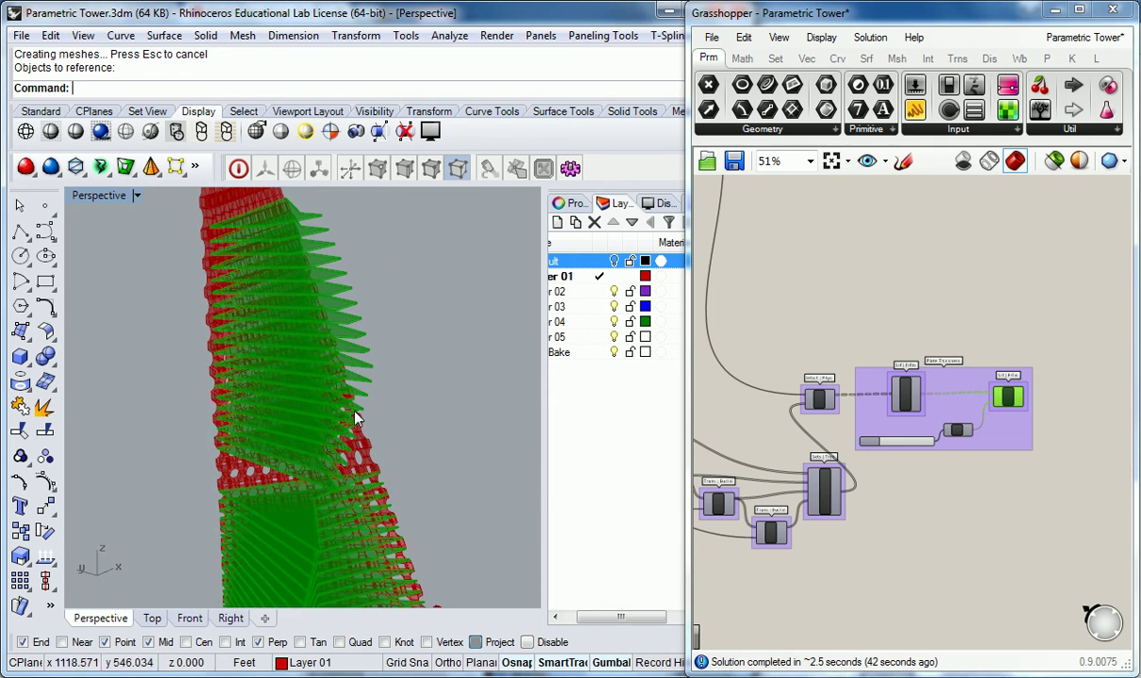
Step: Highlight the extruded floor plates and examine them together with the morphed panels from several sides of the tower
click(929, 342)
right_drag(310, 368, 311, 395)
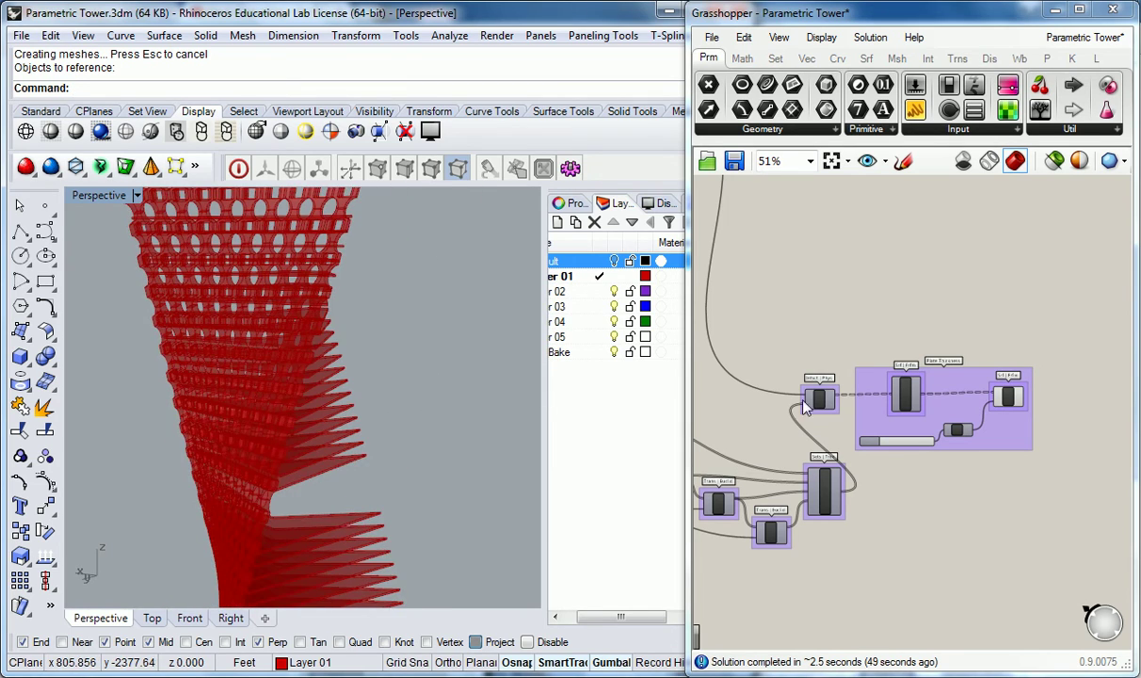
scroll(1005, 397, up, 6)
click(1000, 400)
scroll(1002, 414, down, 8)
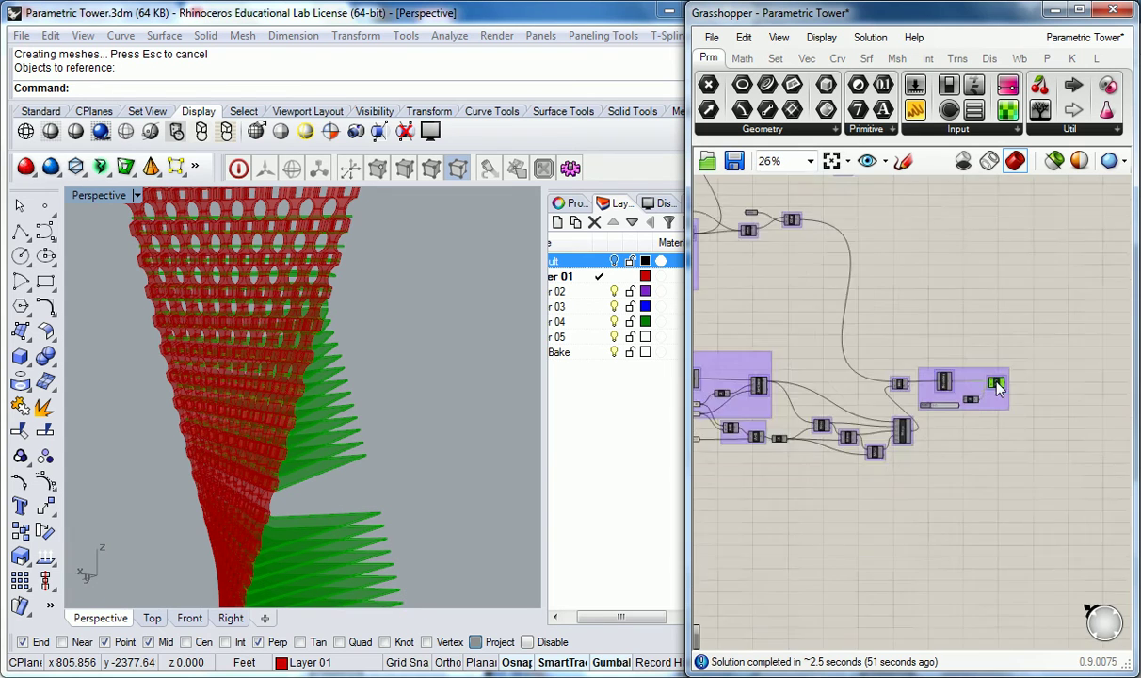
right_drag(452, 442, 287, 439)
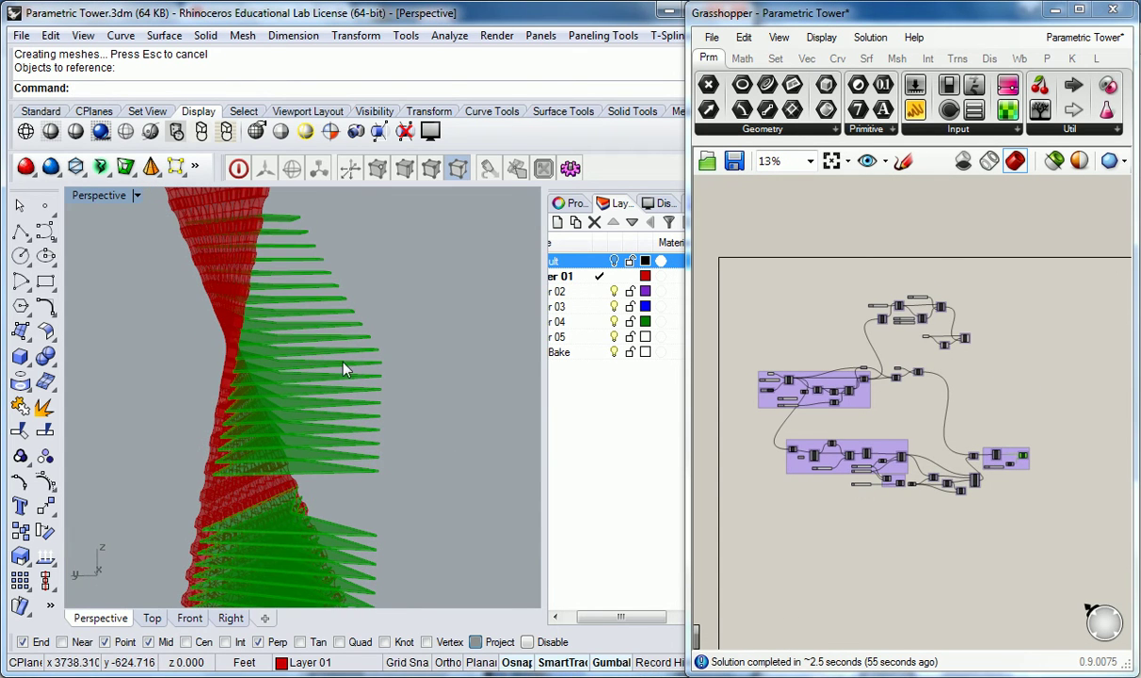
right_drag(313, 346, 165, 313)
click(1013, 362)
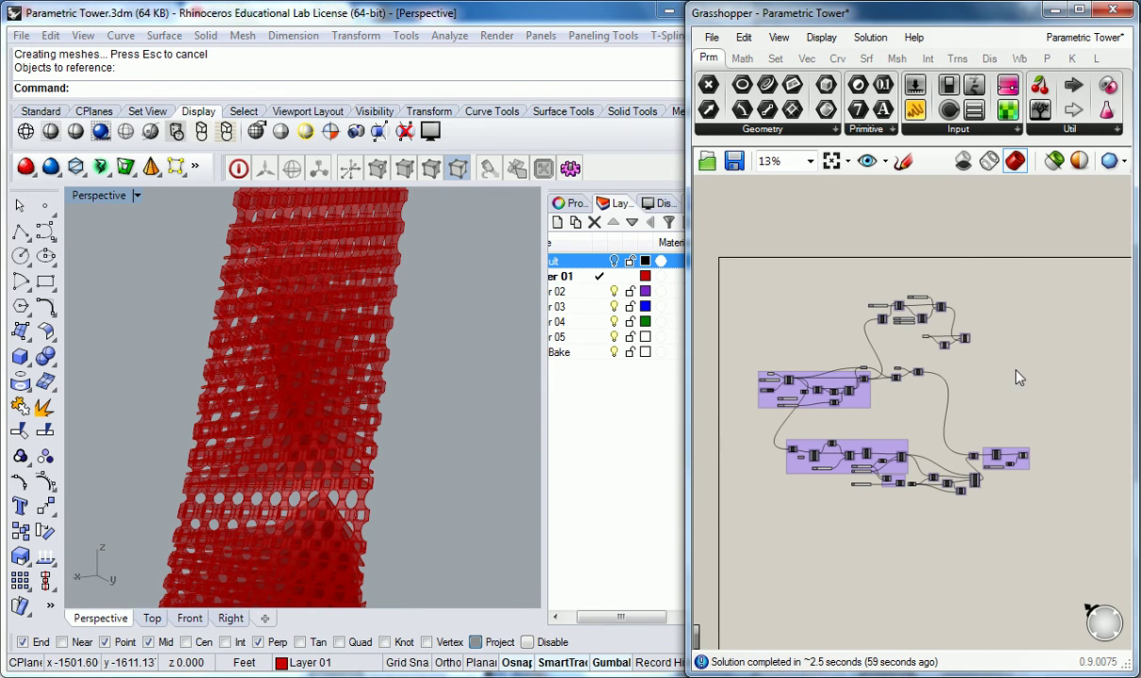
Step: Examine the orientation of the panel openings at the tower's upper edge and the Box Morph part of the definition
right_click(413, 417)
scroll(318, 312, up, 5)
right_drag(318, 313, 361, 337)
shift+right_drag(396, 256, 367, 349)
scroll(415, 325, down, 8)
scroll(446, 248, up, 8)
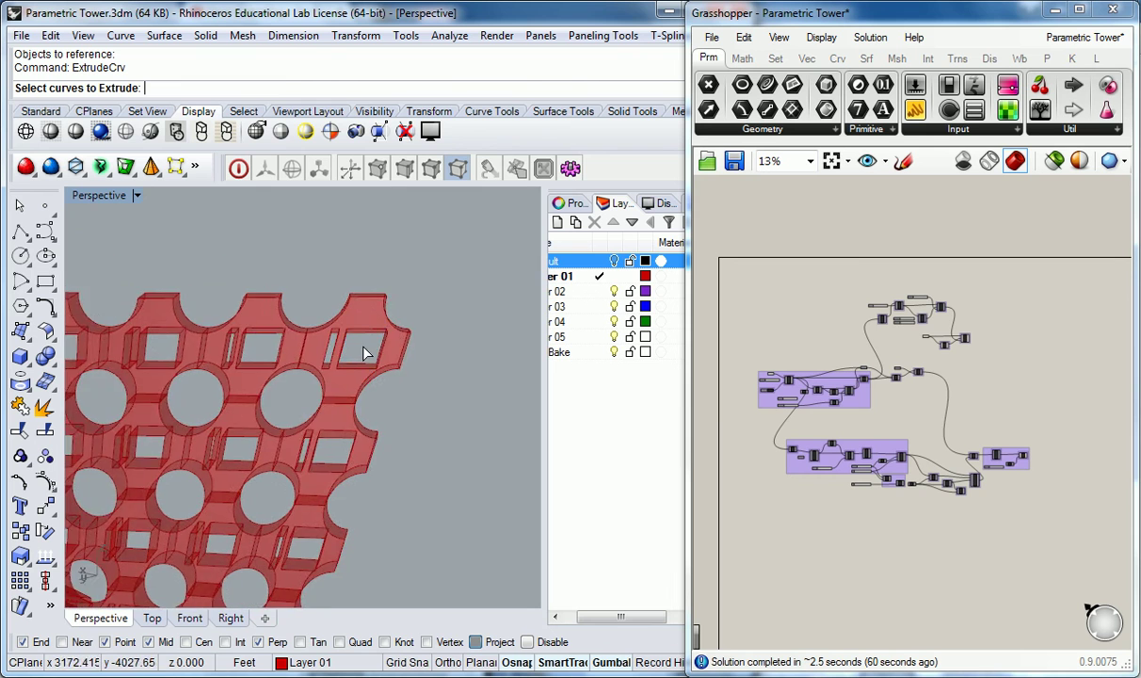
scroll(338, 351, up, 3)
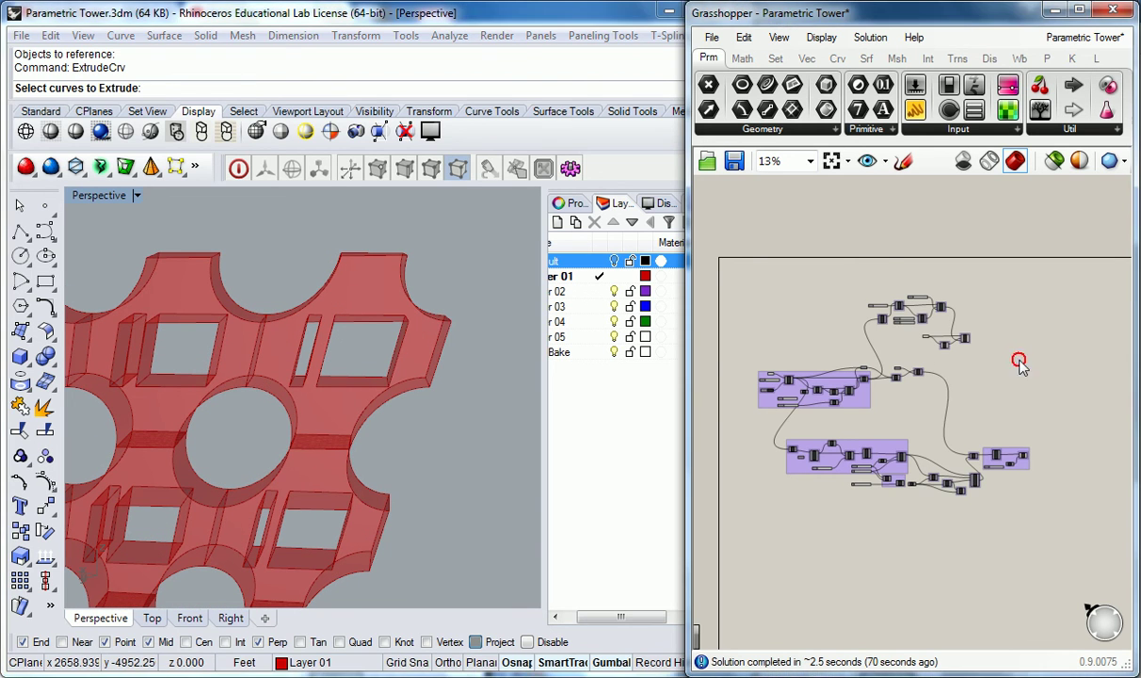
scroll(939, 341, up, 5)
scroll(941, 337, up, 2)
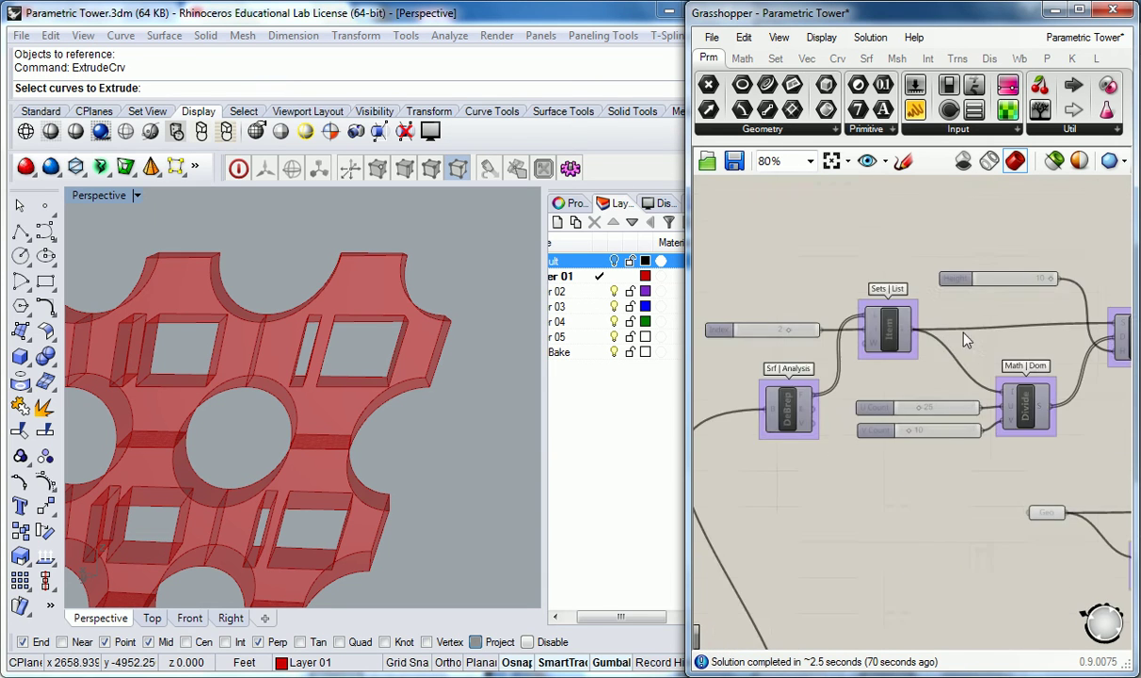
right_drag(1048, 363, 791, 307)
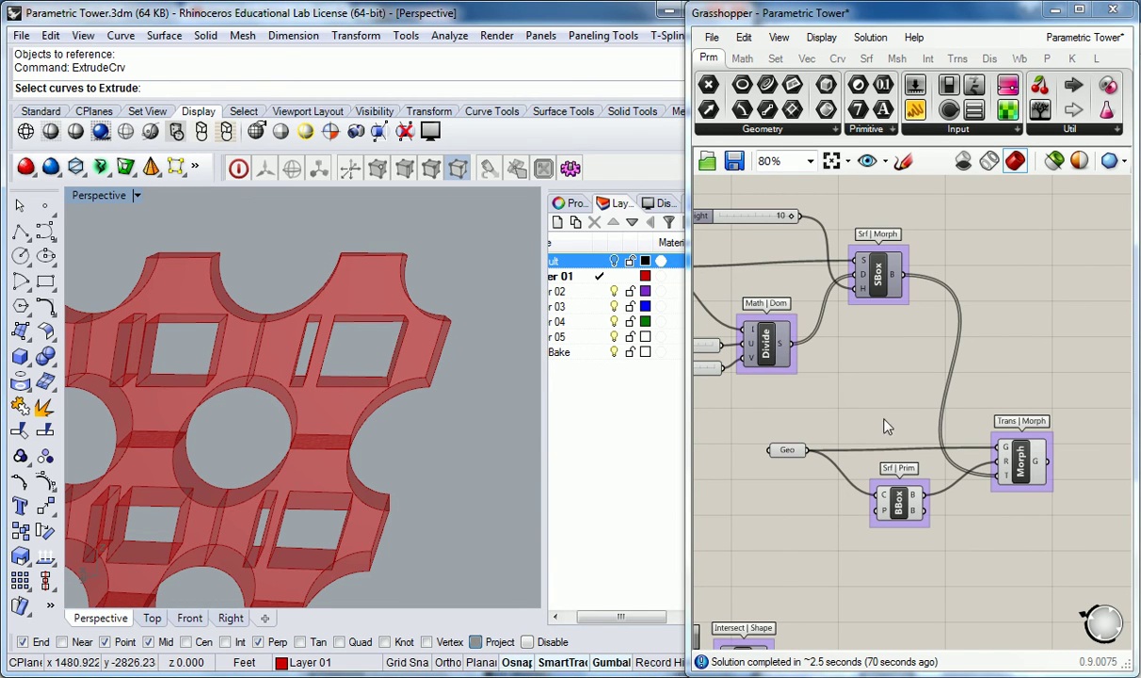
Step: Restore the four-viewport layout, show the source panel in the Top view, and cancel the pending curve extrusion
click(107, 193)
double_click(107, 193)
click(216, 242)
scroll(230, 273, down, 5)
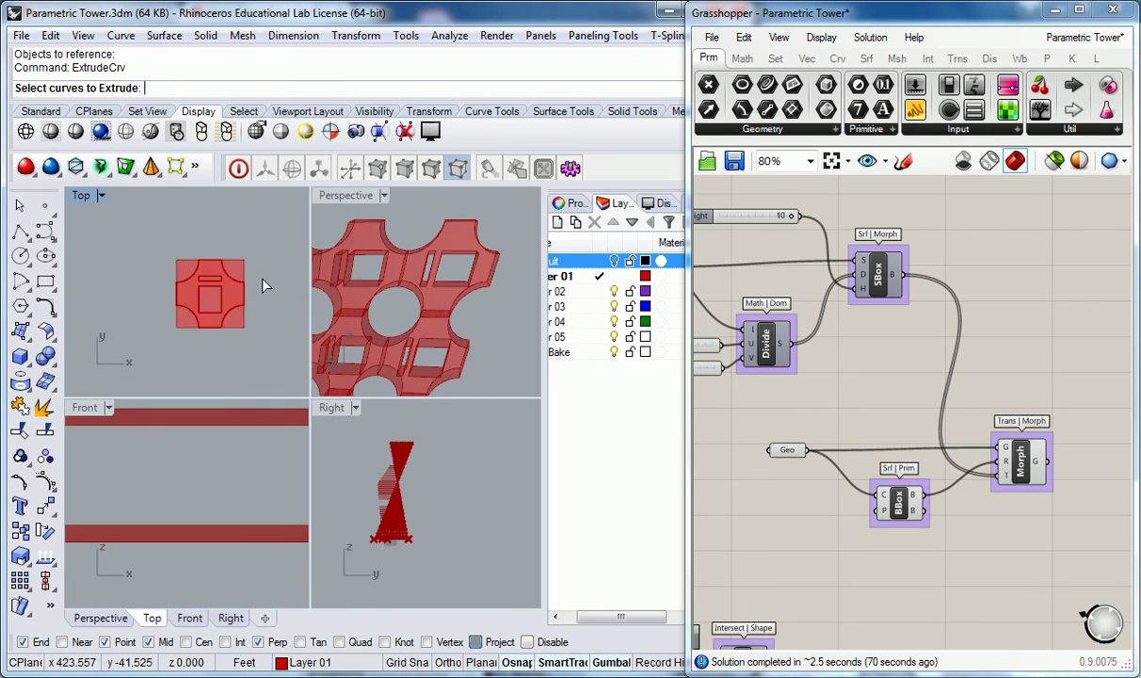
right_drag(165, 336, 229, 297)
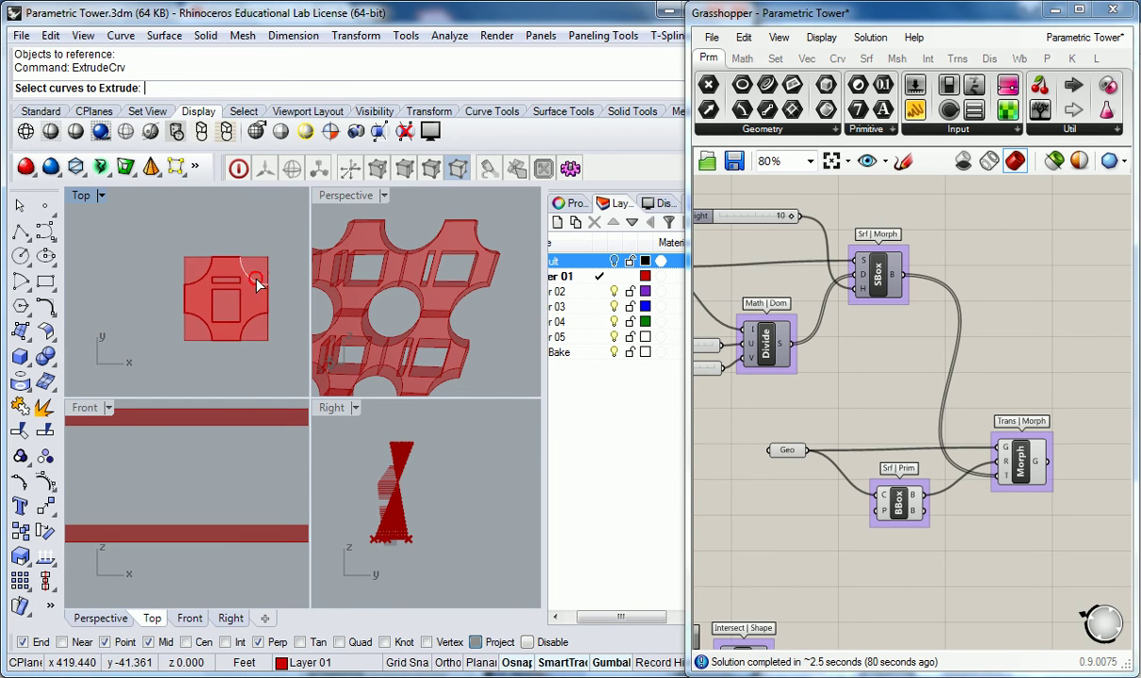
click(252, 287)
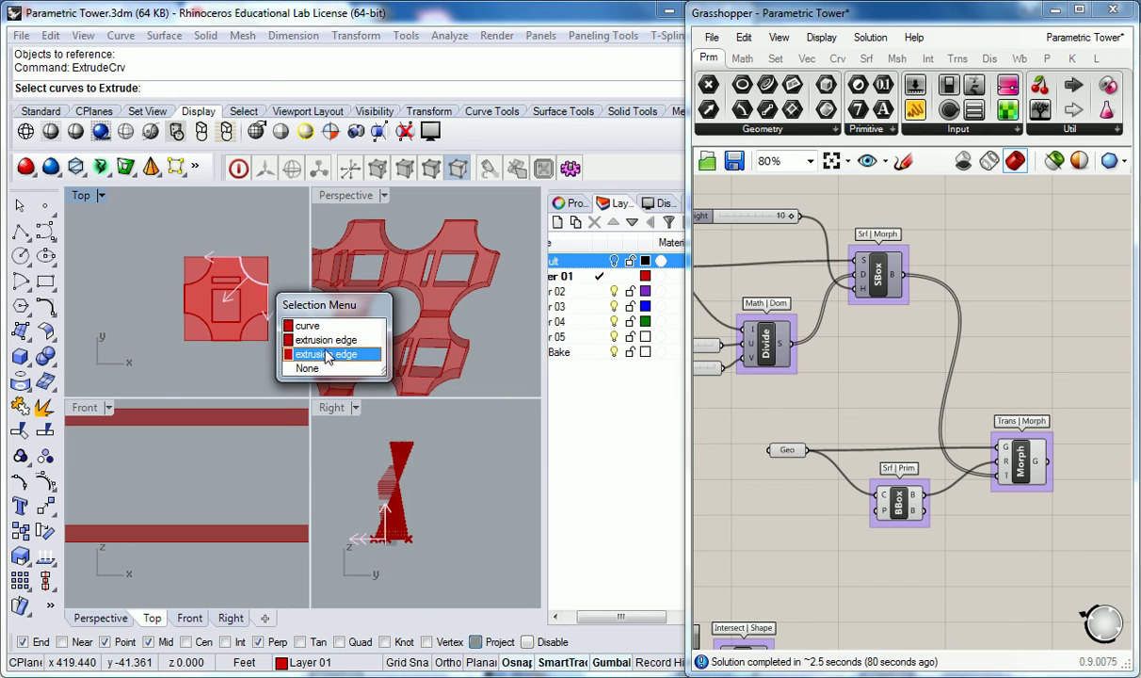
key(Escape)
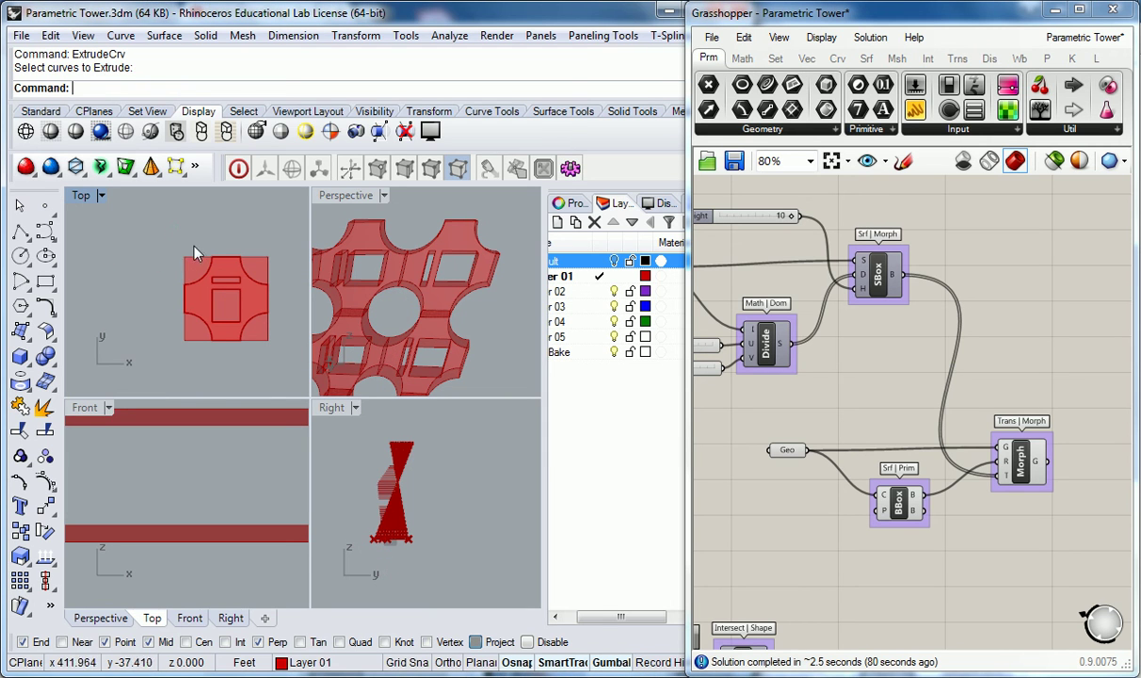
Step: Select the source panel with its curves in the Top view and rotate them 90 degrees
right_drag(185, 235, 146, 242)
drag(144, 245, 252, 370)
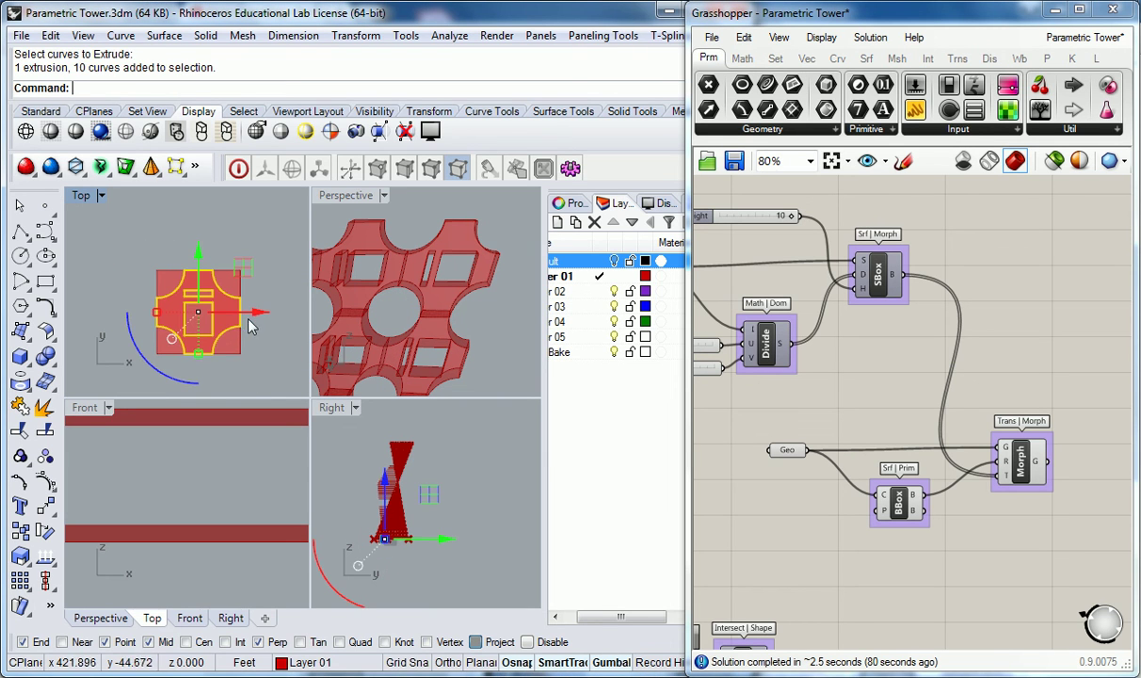
click(150, 362)
text(90)
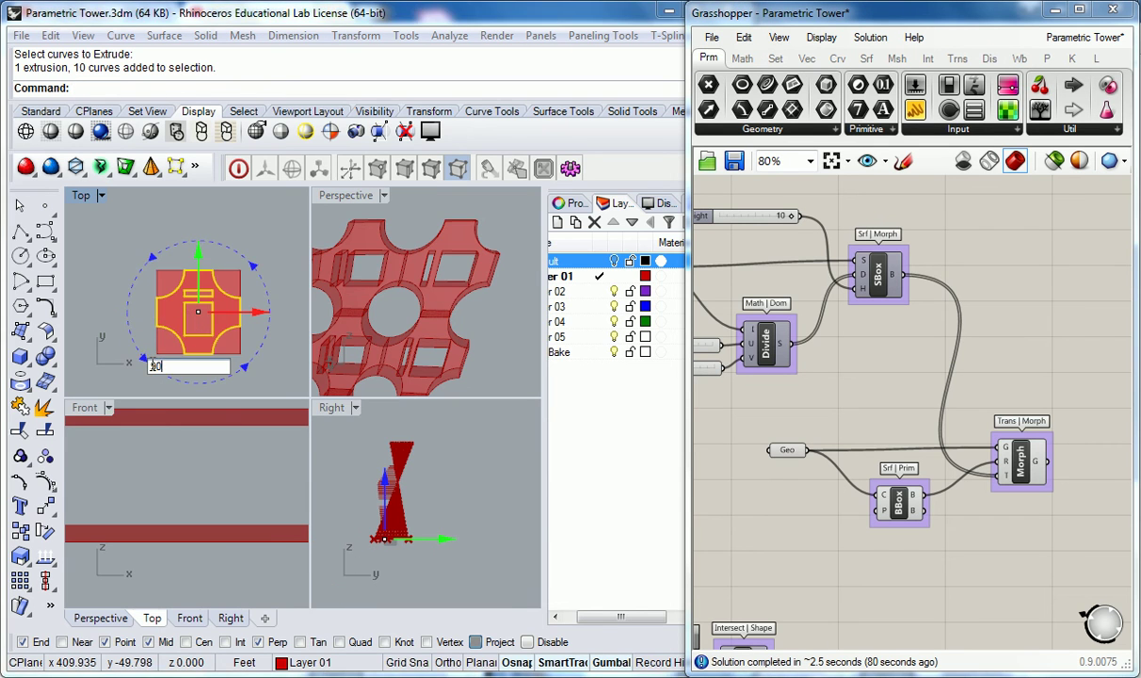
key(Return)
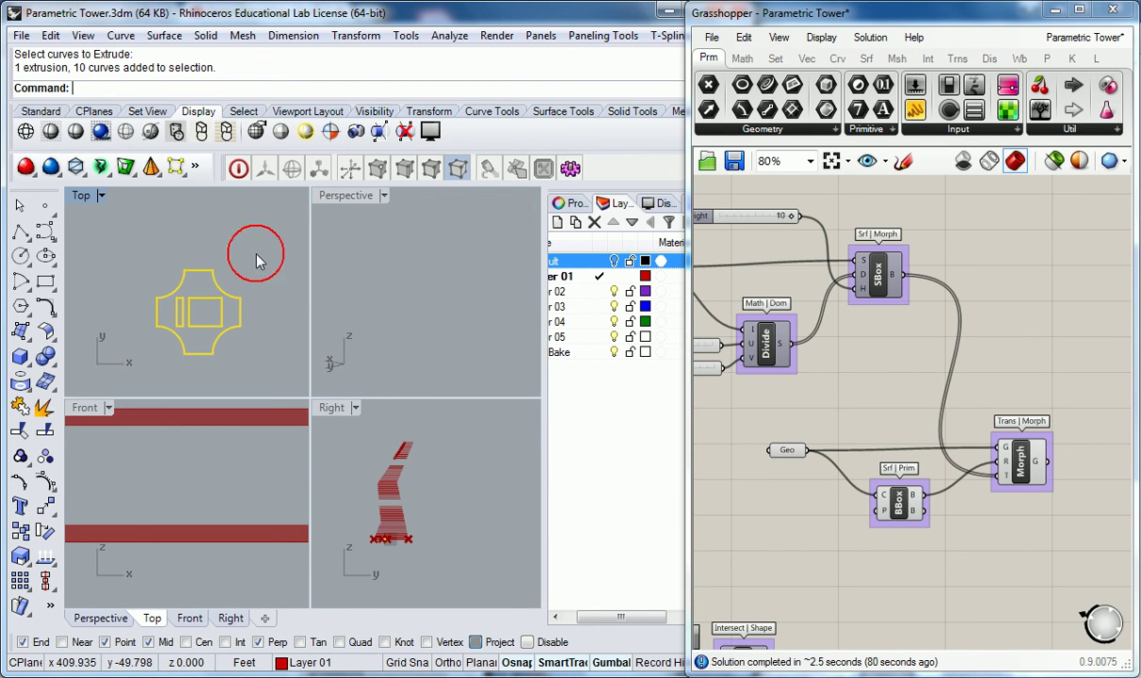
click(265, 313)
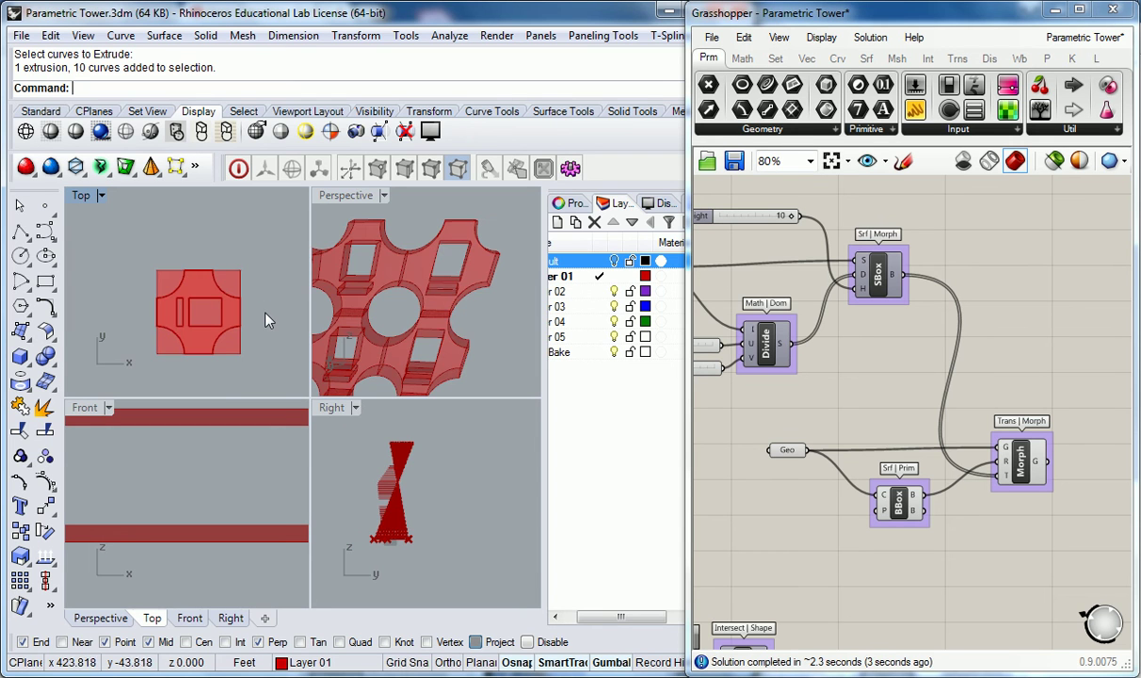
Step: Select the source panel and its curves again in the Top view and rotate them 180 degrees
click(478, 327)
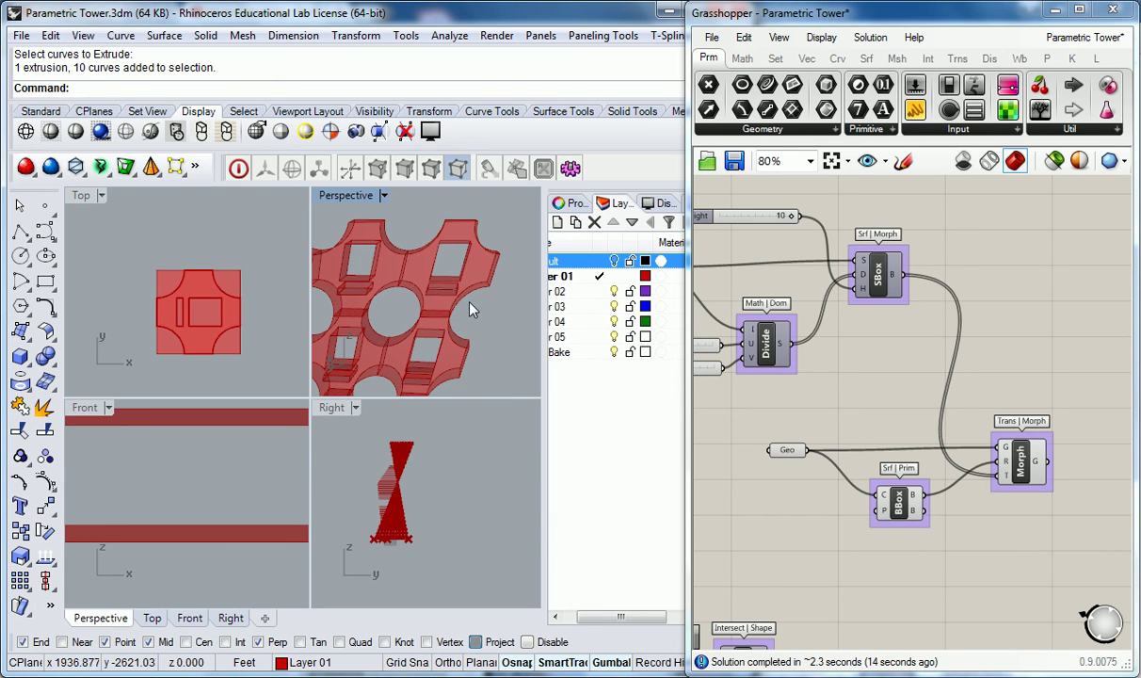
click(193, 320)
drag(120, 237, 273, 376)
click(155, 366)
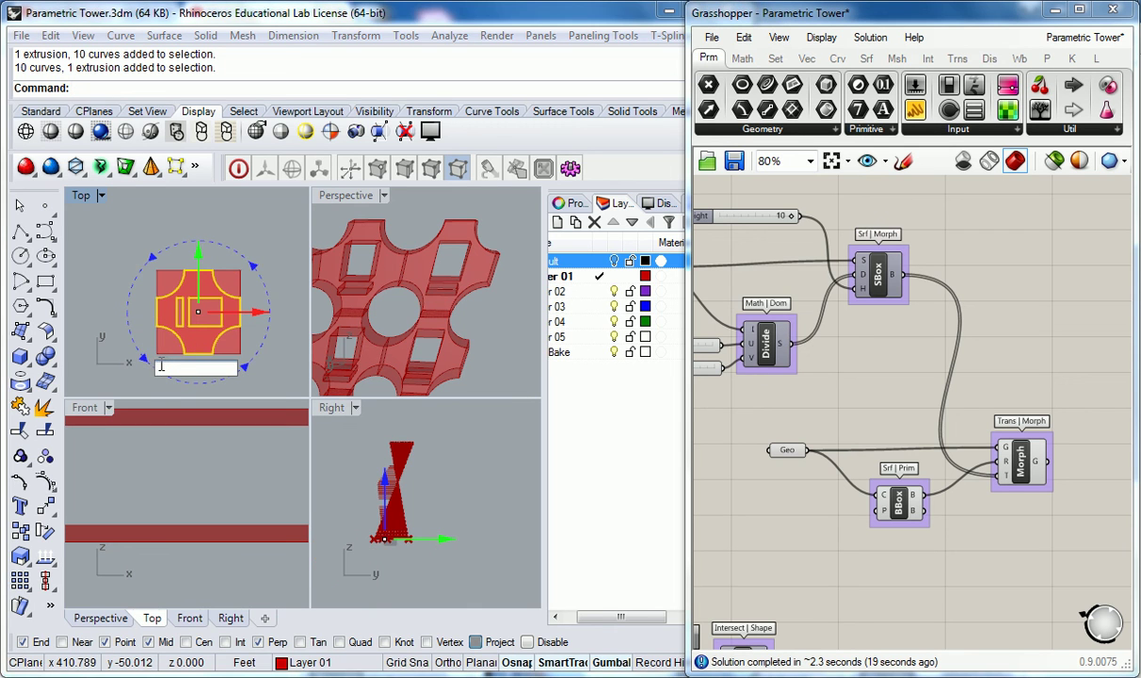
text(180)
key(Return)
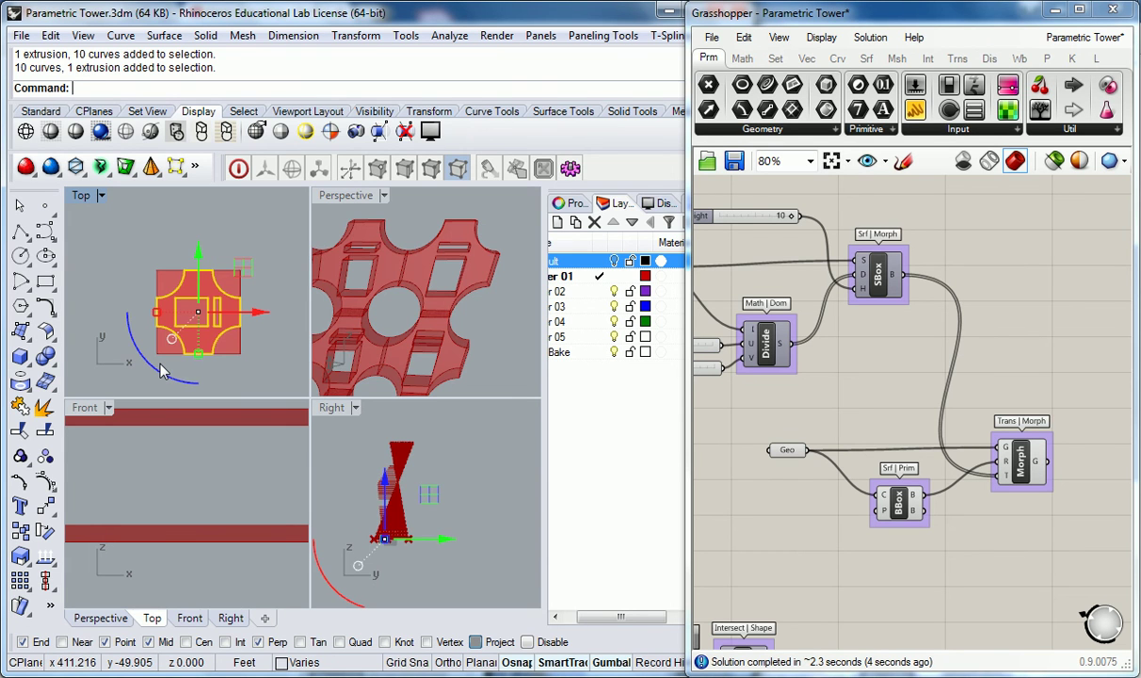
click(489, 331)
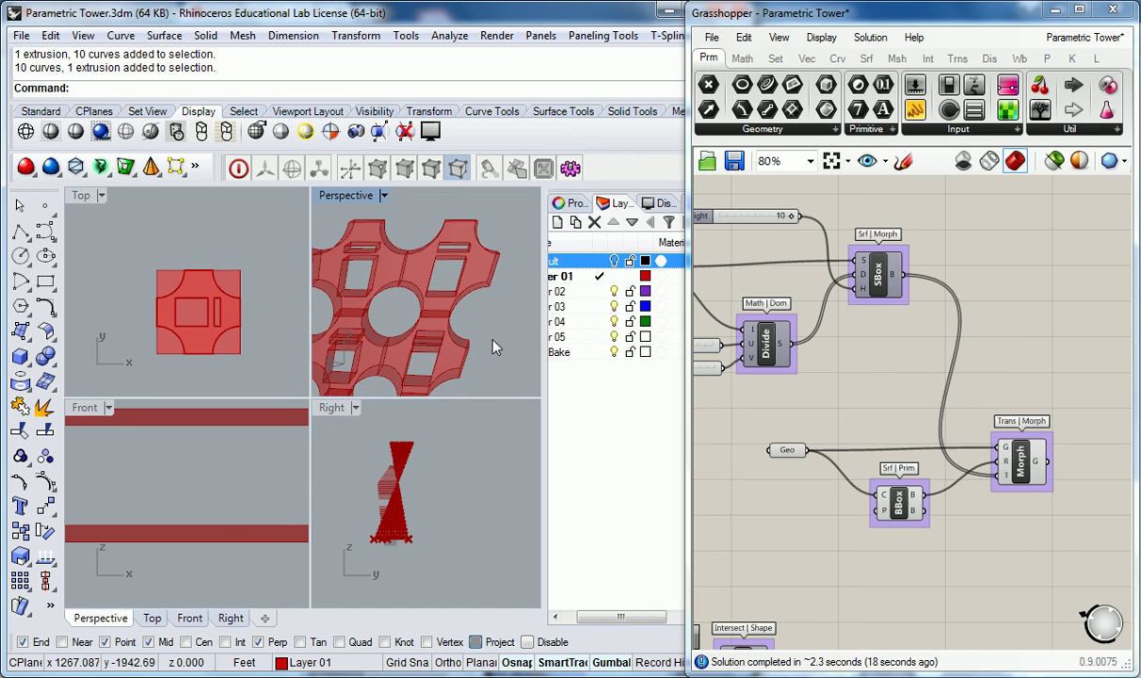
Step: Maximize the Perspective viewport and examine how the reoriented panels look across the tower face
double_click(343, 195)
scroll(358, 317, down, 5)
right_drag(358, 317, 270, 406)
scroll(226, 385, down, 3)
right_drag(273, 414, 241, 403)
scroll(273, 366, up, 4)
right_drag(272, 366, 343, 407)
scroll(374, 405, down, 3)
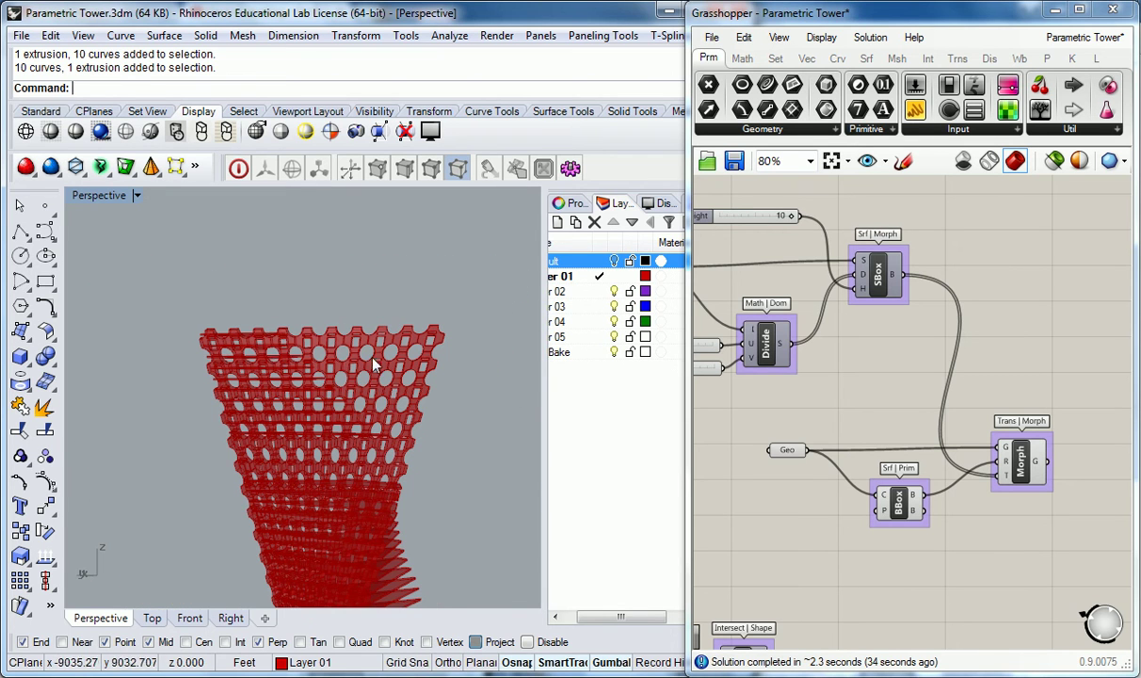
Step: Look through the tower definition, including the Plate Thickness group, for the part that cuts the floor plates
scroll(922, 401, down, 4)
right_drag(922, 401, 939, 469)
scroll(957, 375, down, 4)
right_drag(994, 503, 914, 397)
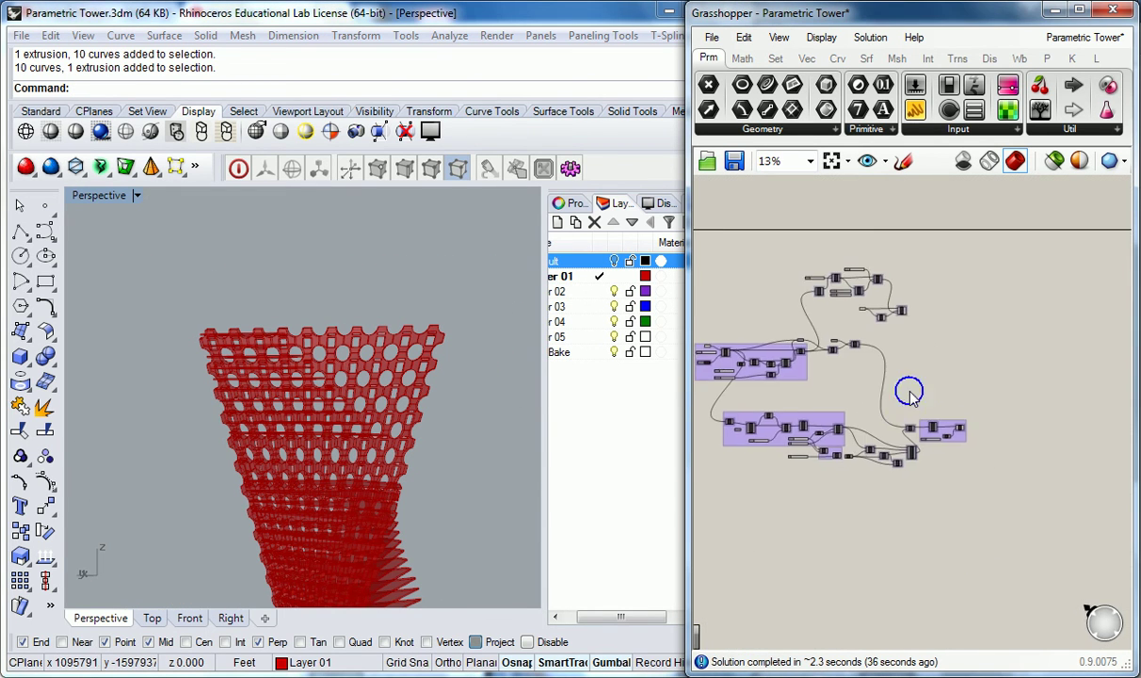
scroll(927, 424, up, 5)
scroll(873, 455, up, 4)
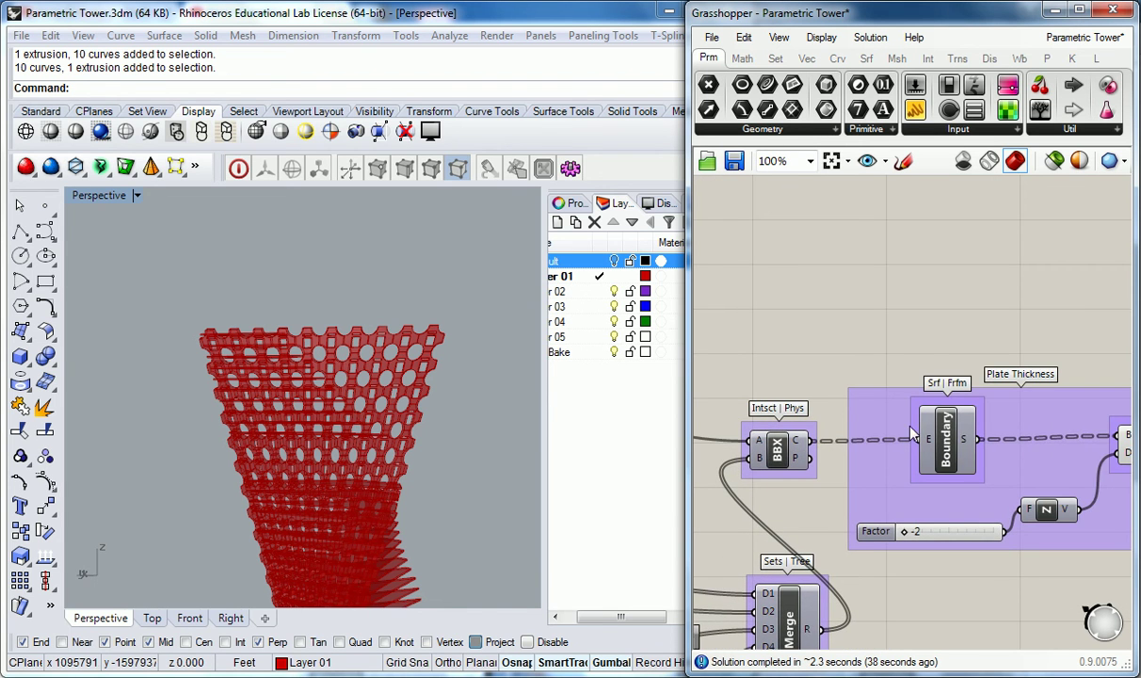
scroll(951, 292, down, 1)
right_drag(1005, 315, 879, 329)
scroll(833, 337, down, 2)
right_drag(792, 334, 864, 339)
click(812, 396)
scroll(813, 399, up, 4)
scroll(811, 399, down, 4)
Step: Locate the existing Solid Difference component and check the Brep and Join components that feed it
right_drag(791, 234, 1033, 506)
scroll(832, 362, up, 4)
click(830, 365)
scroll(875, 381, down, 3)
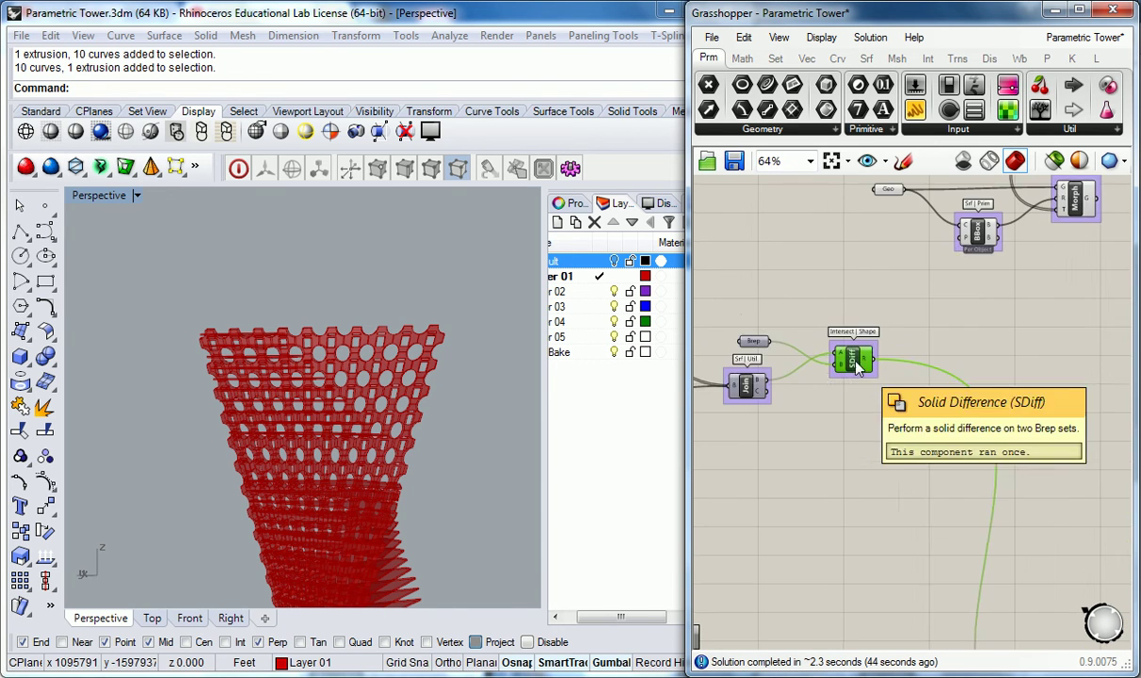
scroll(922, 384, up, 2)
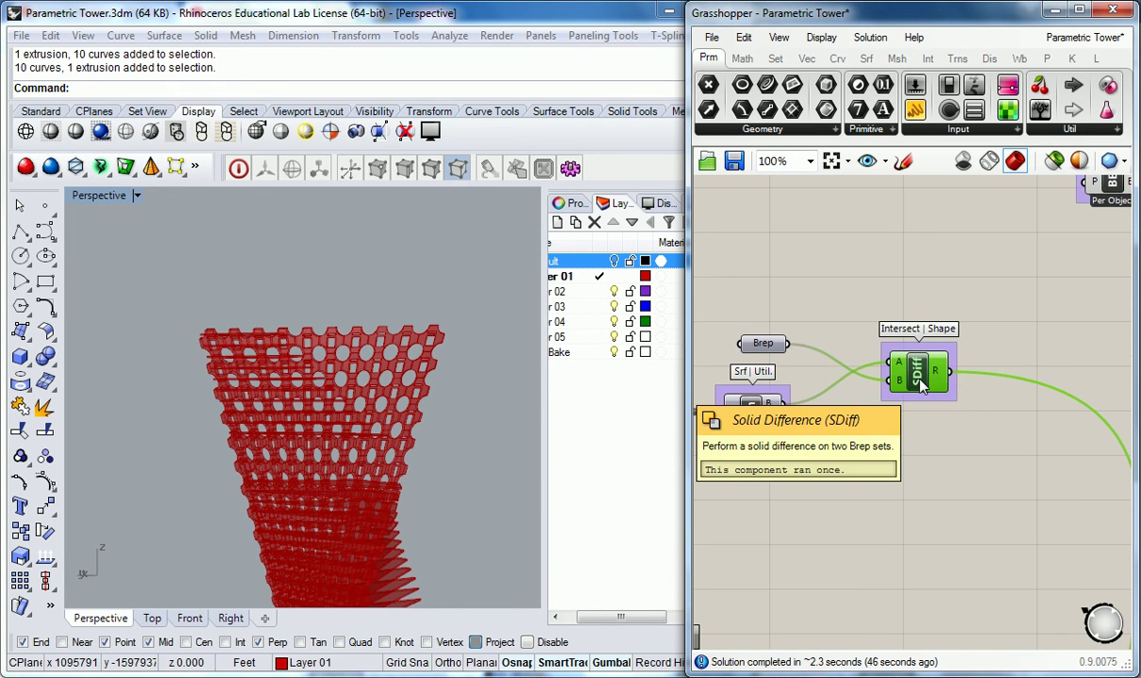
click(753, 417)
click(811, 327)
click(766, 342)
scroll(844, 353, down, 3)
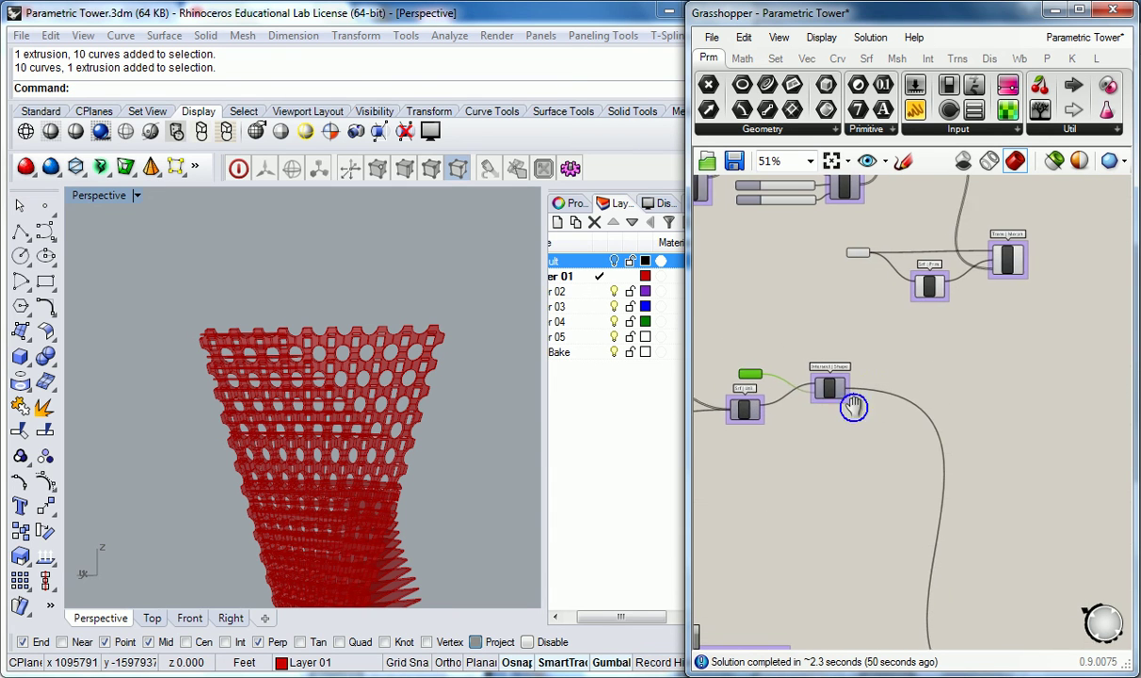
Step: Duplicate the existing Solid Difference component with its input wires and place the copy near the Morph component
click(825, 389)
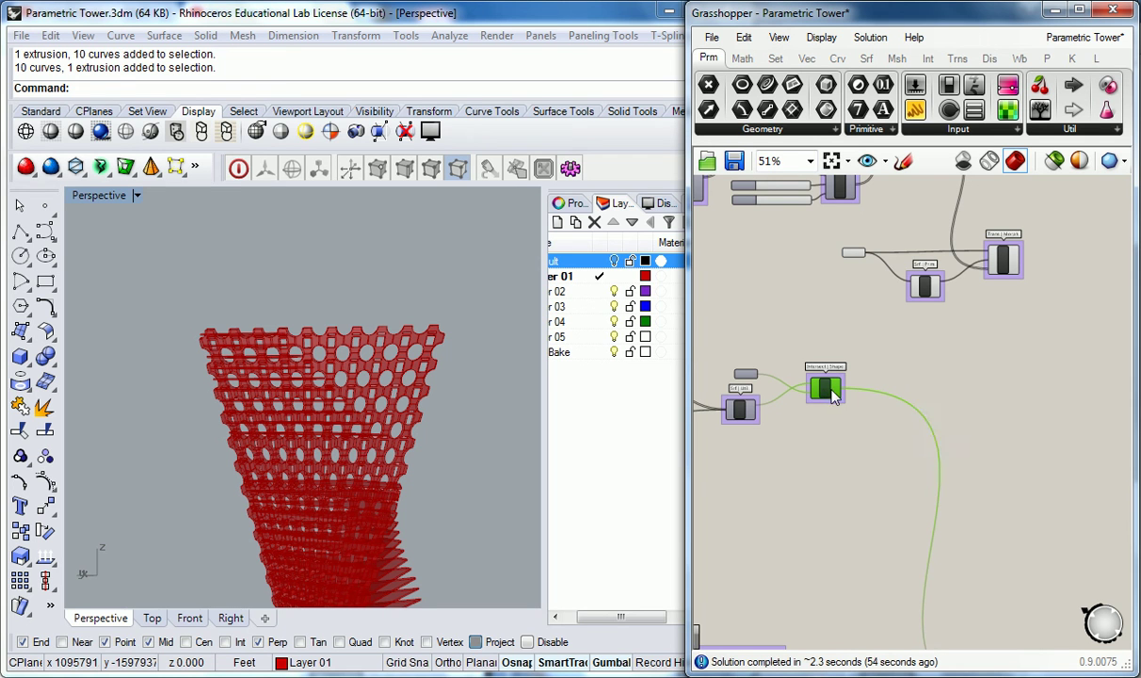
scroll(825, 395, up, 3)
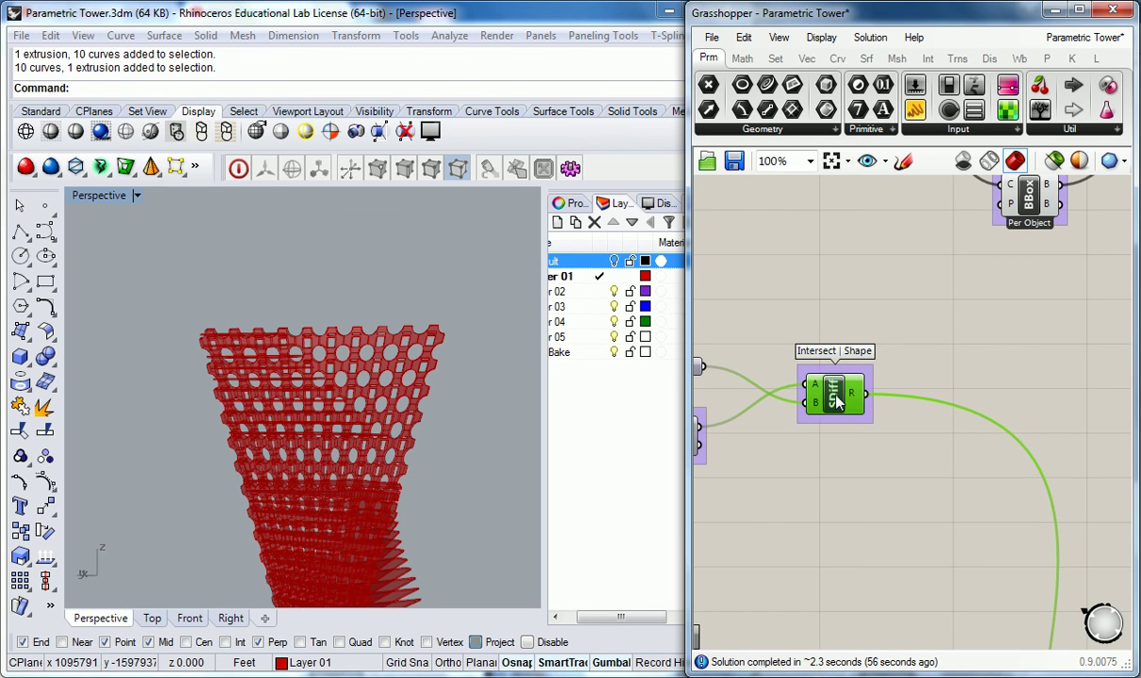
alt+drag(831, 400, 857, 313)
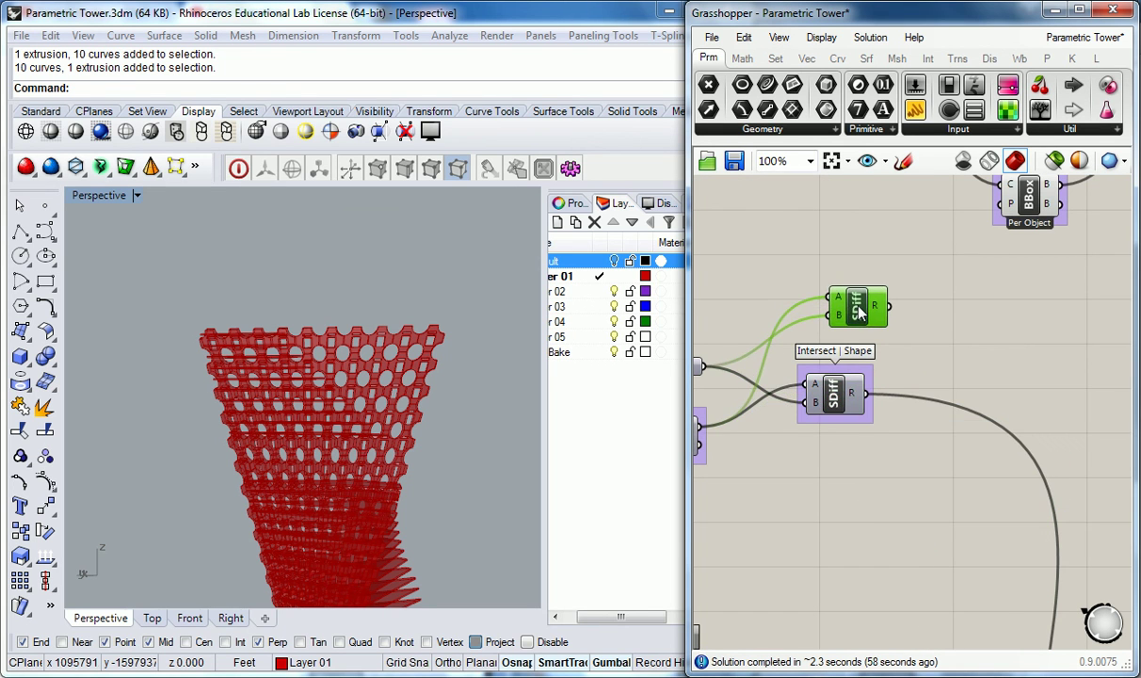
scroll(856, 312, down, 3)
drag(835, 357, 1066, 333)
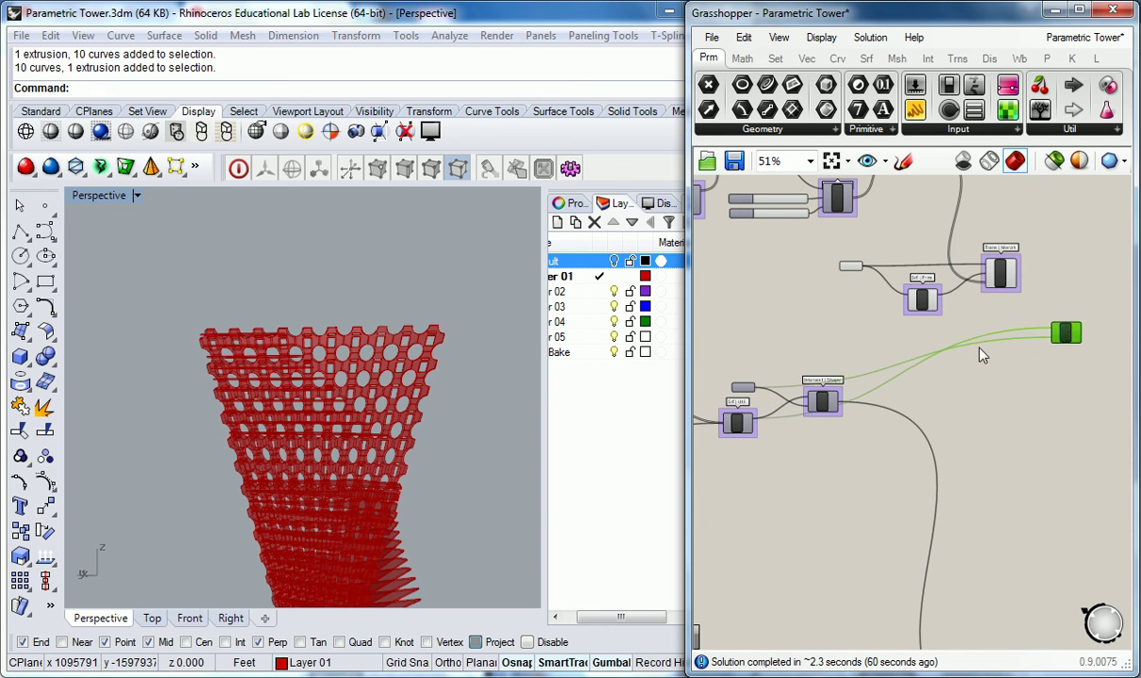
scroll(731, 378, up, 2)
right_drag(931, 368, 779, 462)
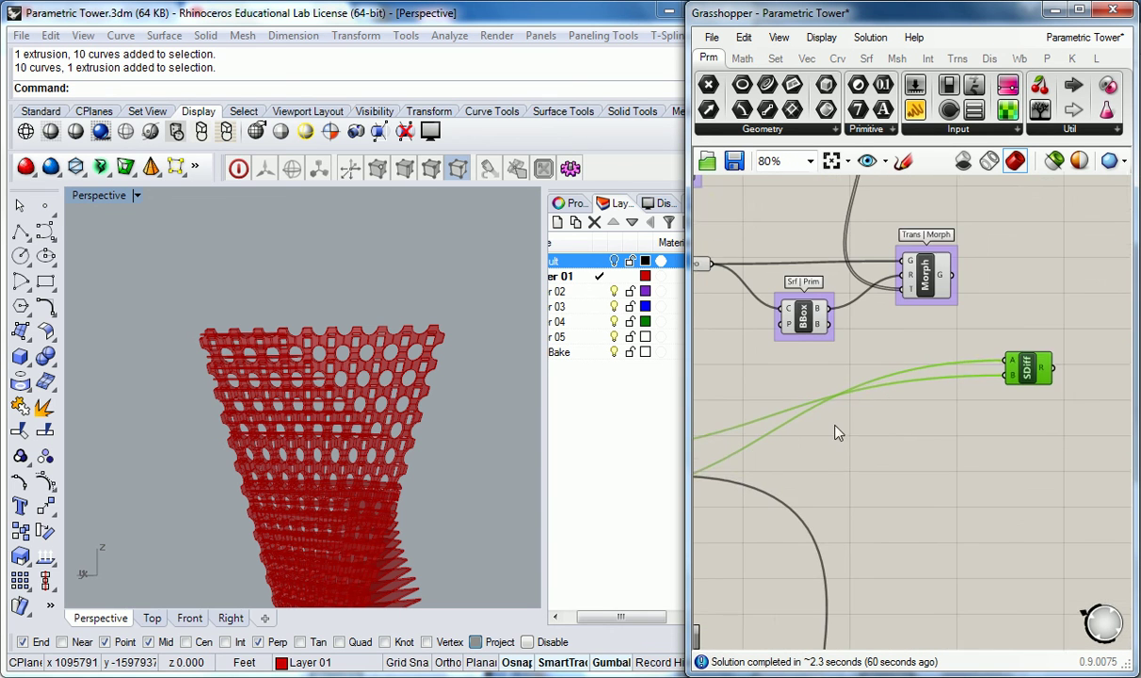
Step: Reposition the copied Solid Difference beside Morph and connect Morph's geometry output to its A input, replacing the Join wire
right_drag(1005, 360, 960, 384)
drag(982, 387, 999, 352)
click(907, 302)
drag(919, 301, 981, 349)
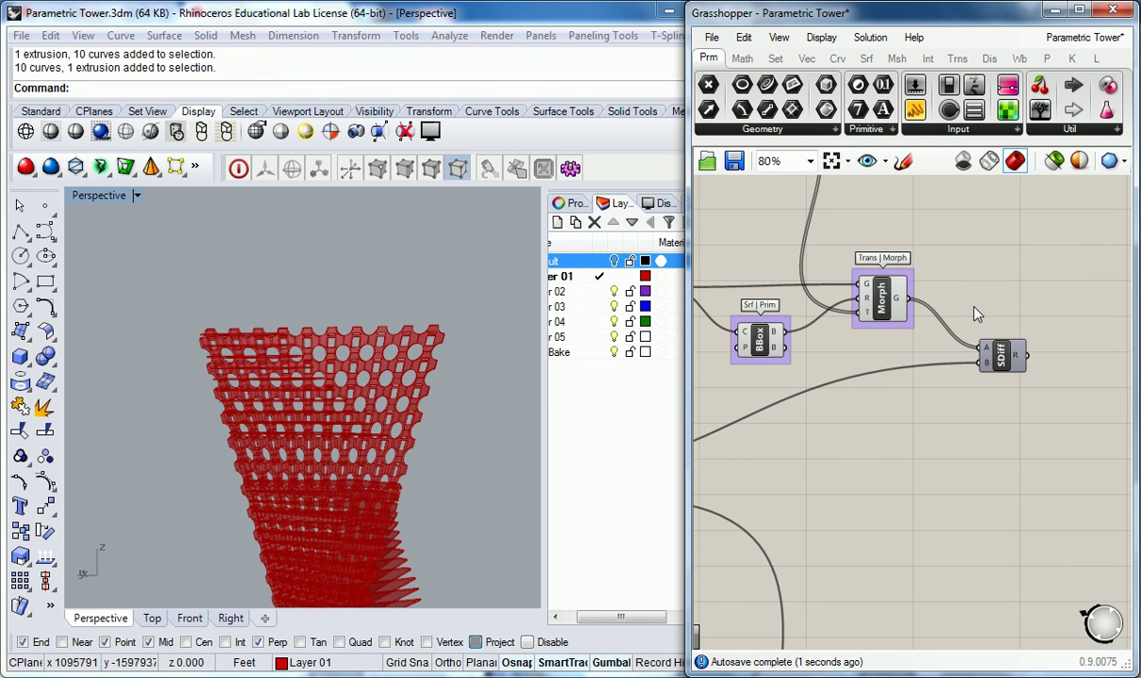
Step: Turn on the preview of the copied Solid Difference and turn off the preview of the Morph component
click(1000, 353)
right_click(1001, 358)
click(1005, 387)
click(994, 280)
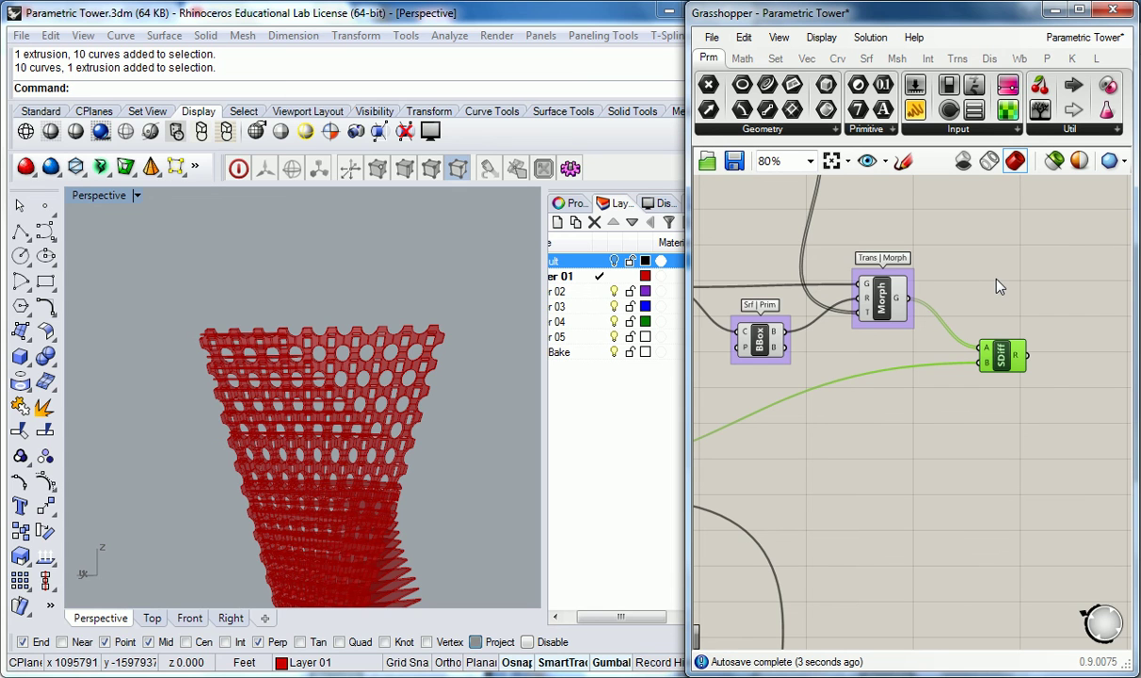
click(891, 303)
right_click(888, 301)
click(875, 333)
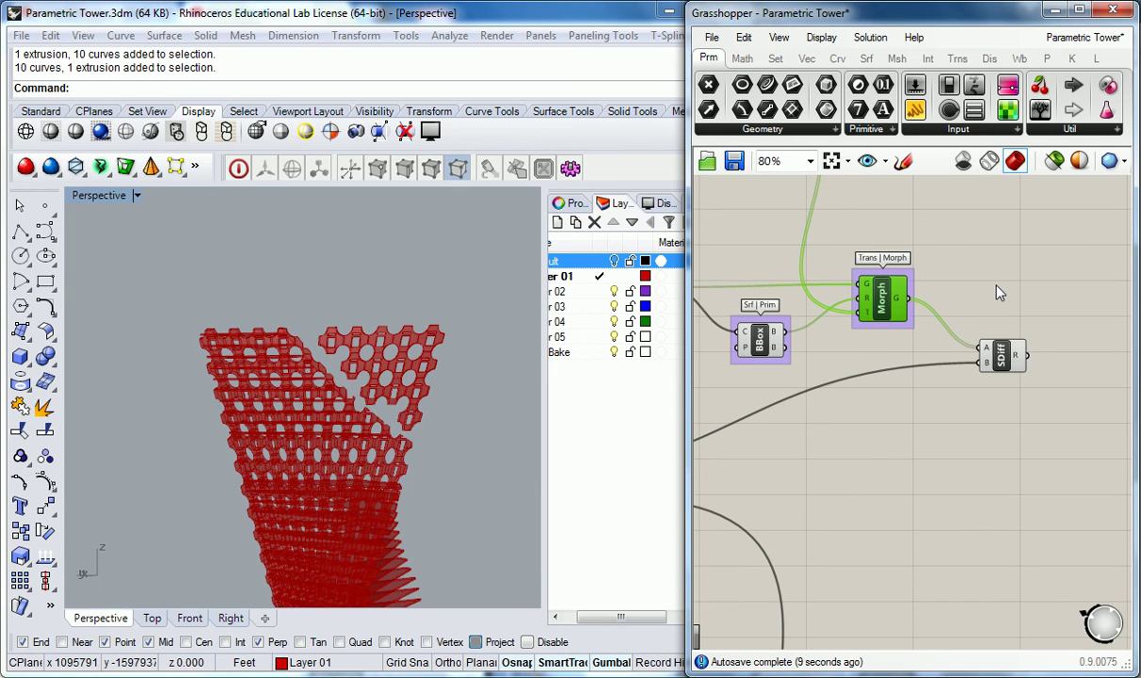
Step: Turn on all Rhino layers with the Showa alias, and run Show to unhide any hidden objects
right_drag(459, 395, 203, 442)
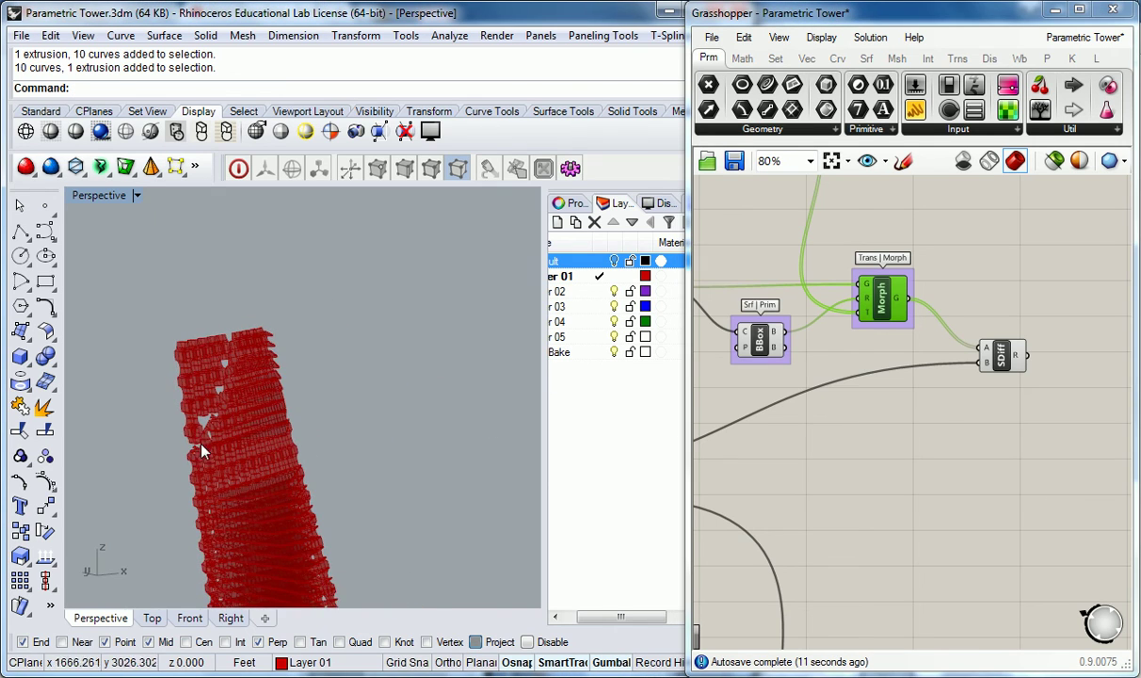
right_drag(376, 396, 224, 423)
scroll(196, 396, up, 4)
scroll(203, 400, up, 5)
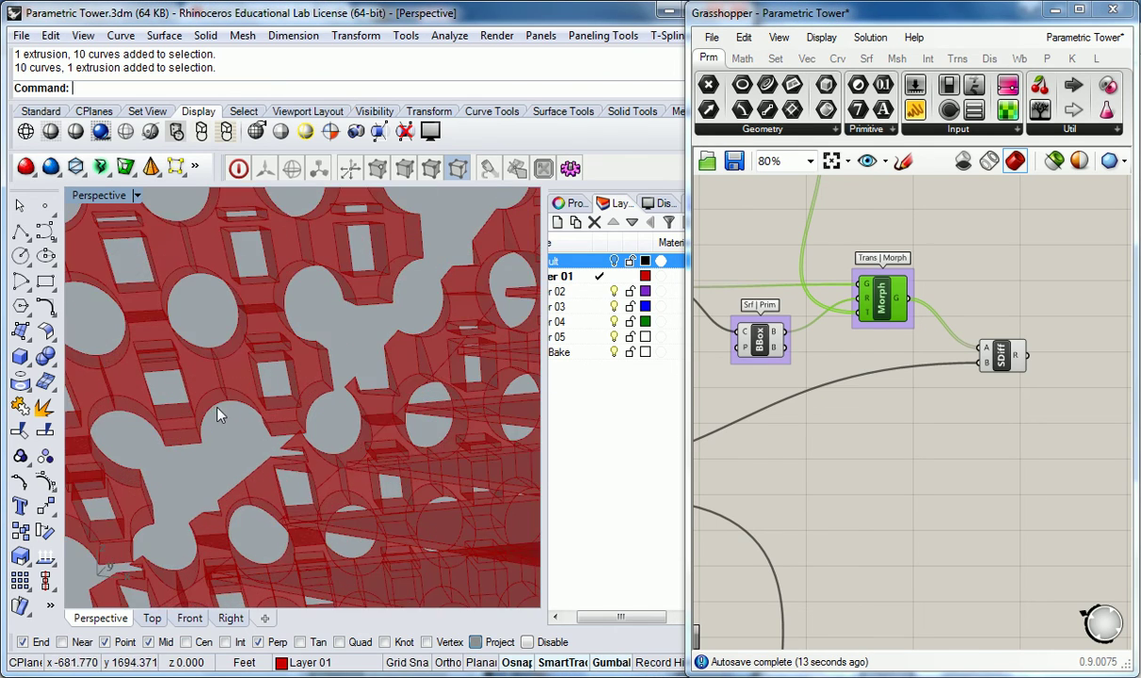
scroll(235, 405, down, 4)
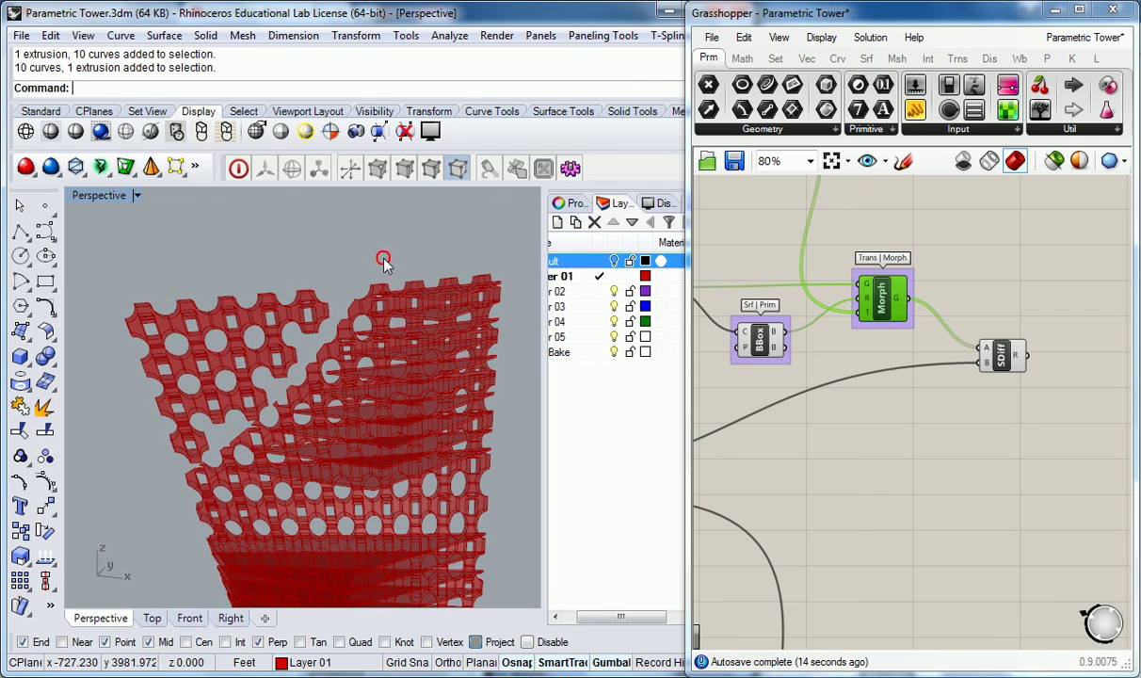
text(Showa)
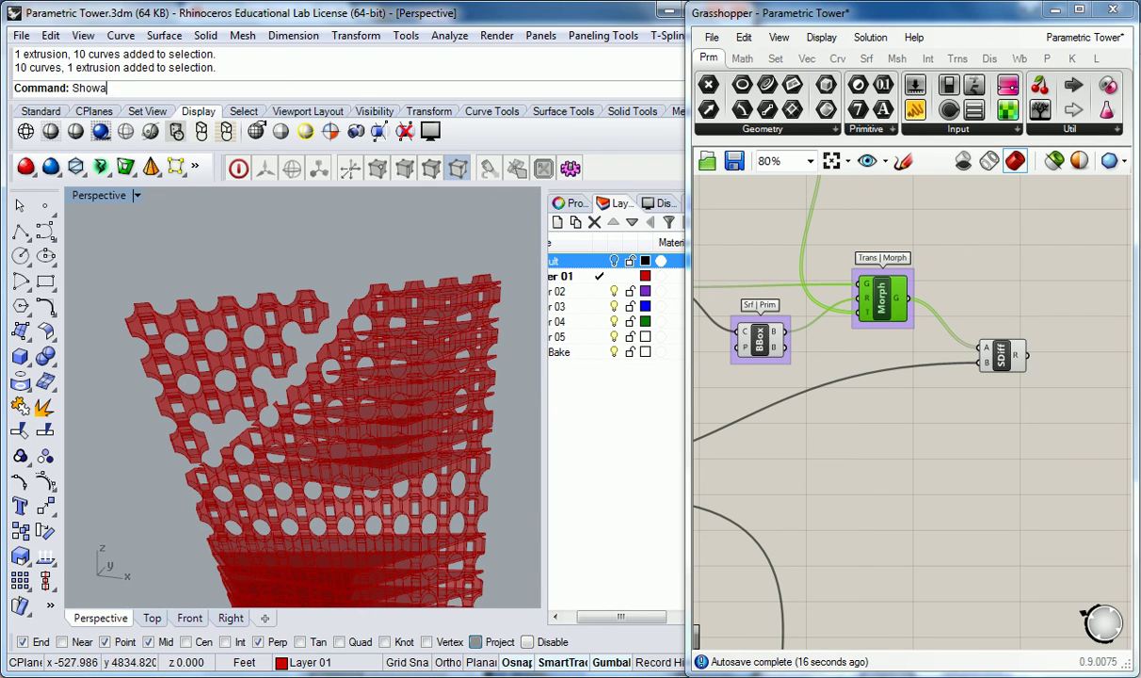
key(Return)
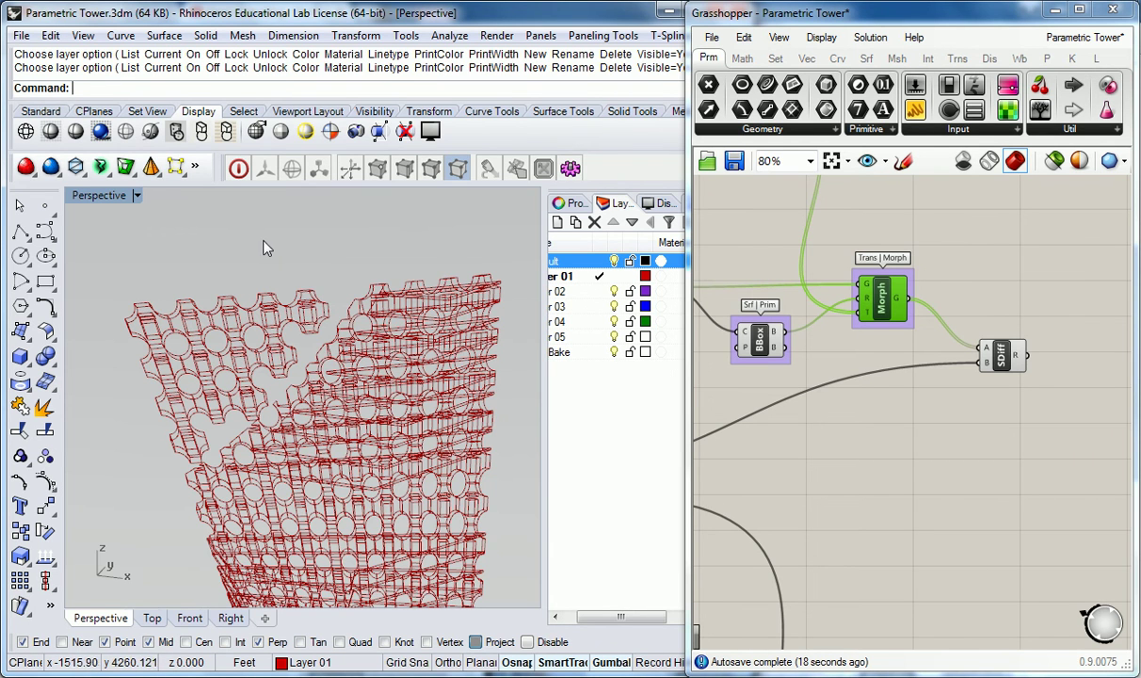
text(Showhi)
key(BackSpace)
key(BackSpace)
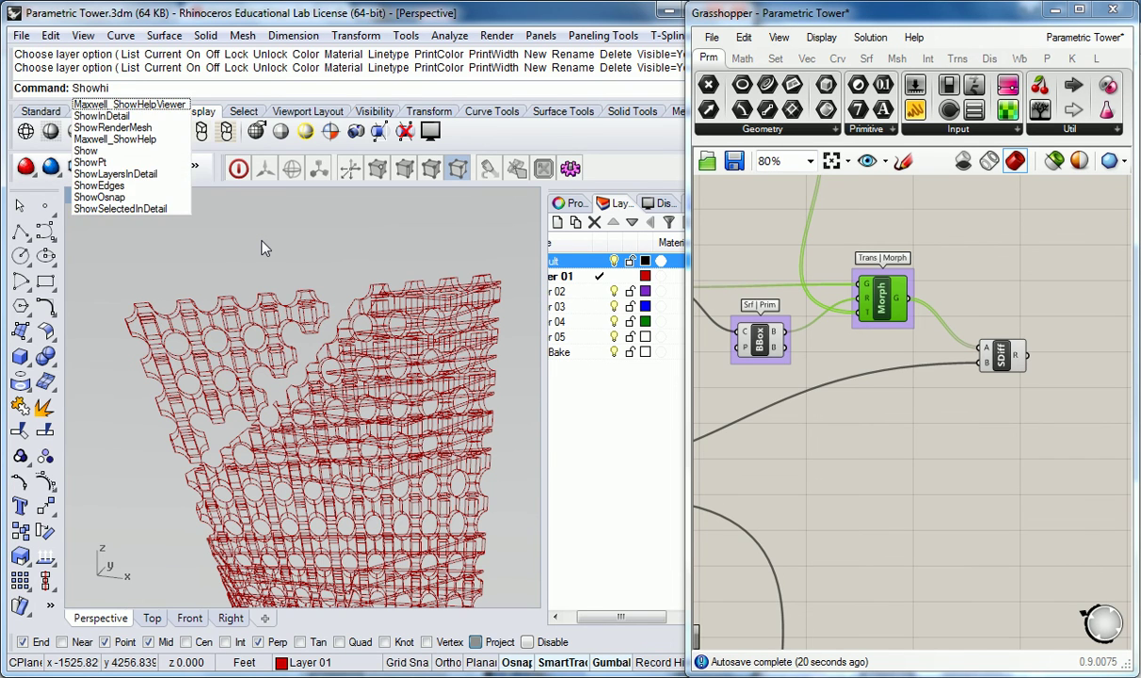
key(Return)
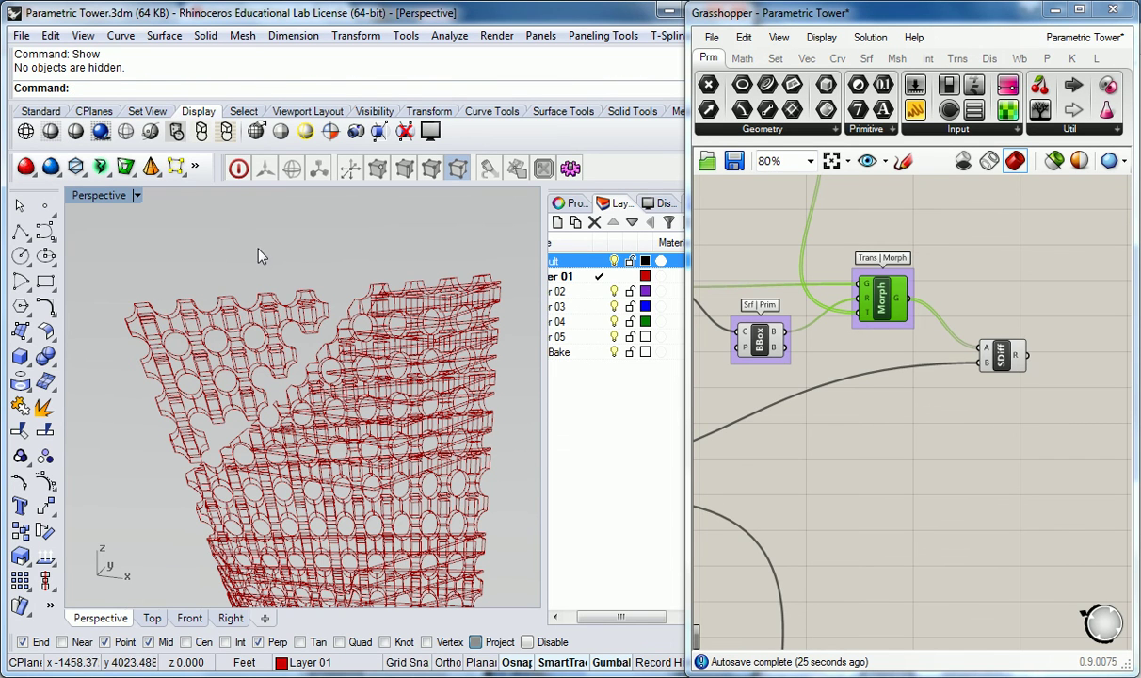
Step: Examine how the cutting box crosses the upper tower panels, and check the Morph wire into the new Solid Difference
right_drag(299, 271, 351, 337)
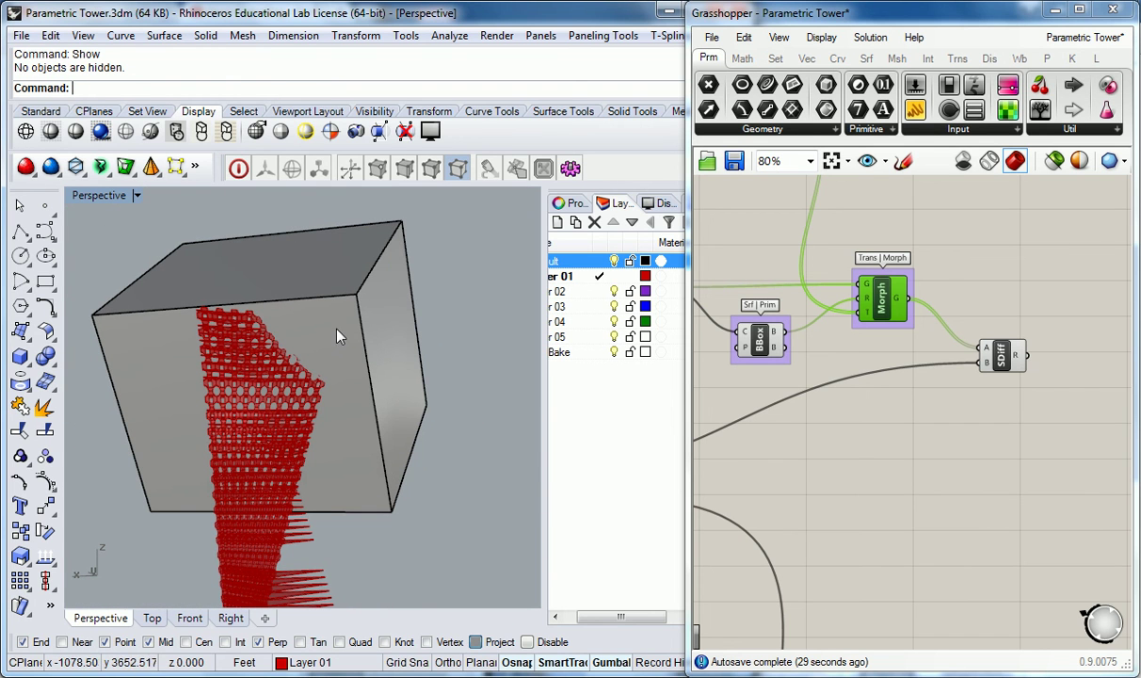
right_drag(323, 360, 243, 277)
click(820, 336)
scroll(255, 309, up, 4)
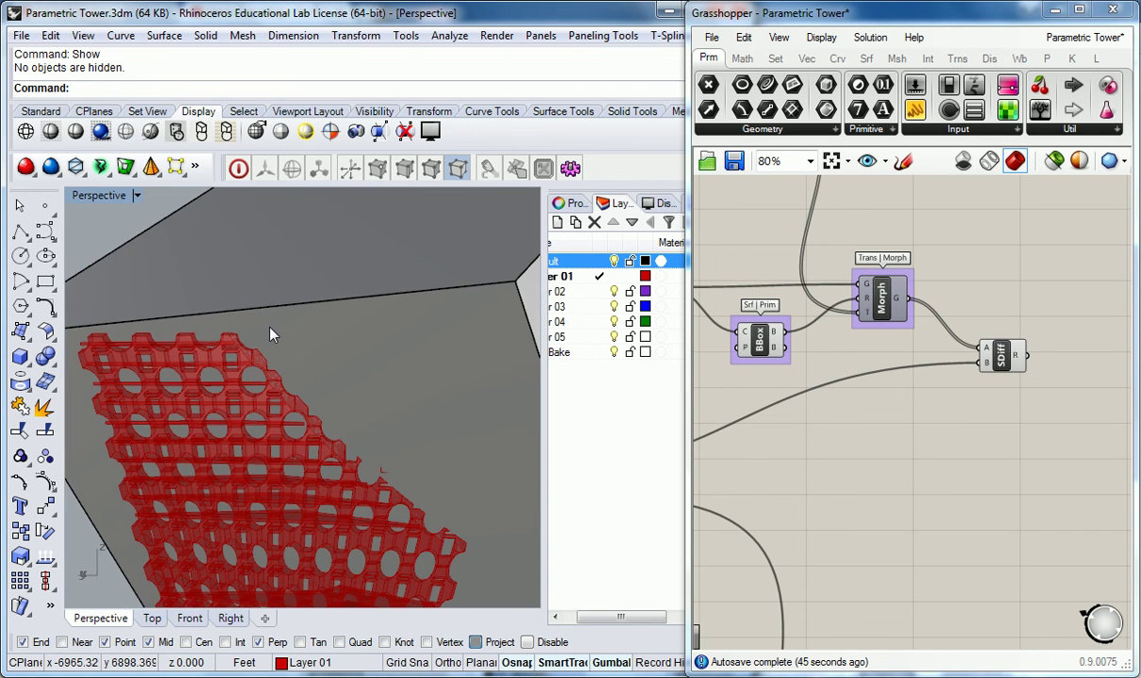
scroll(273, 332, down, 5)
right_drag(480, 459, 407, 448)
click(977, 432)
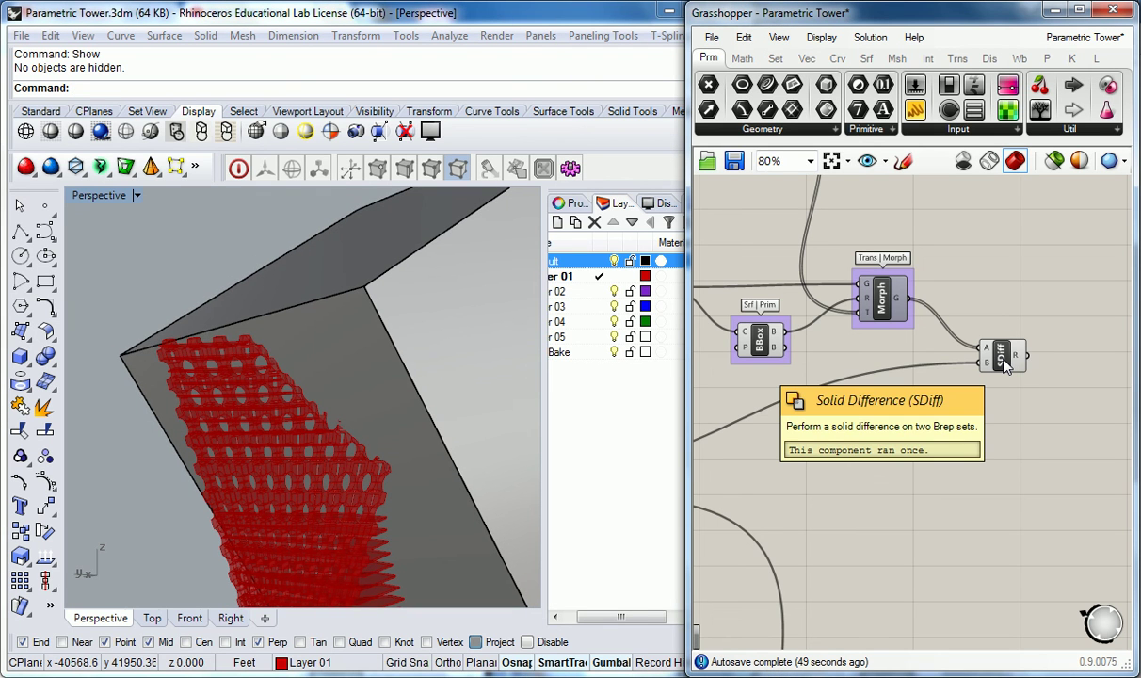
click(951, 340)
right_drag(997, 305, 969, 320)
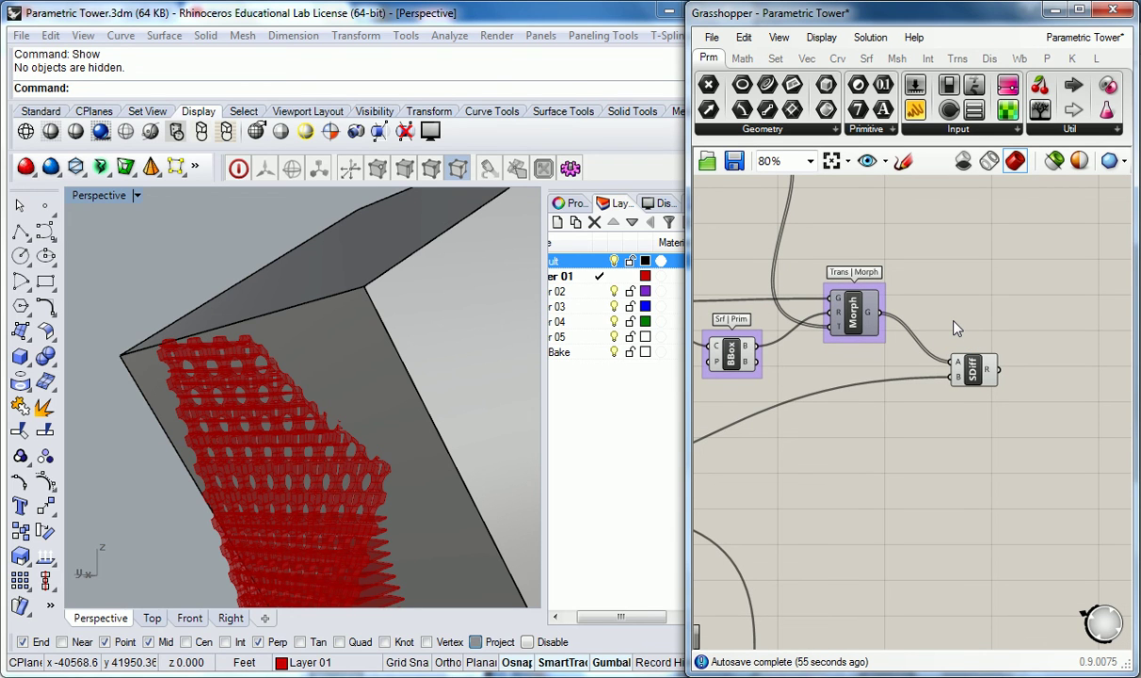
right_drag(955, 327, 927, 330)
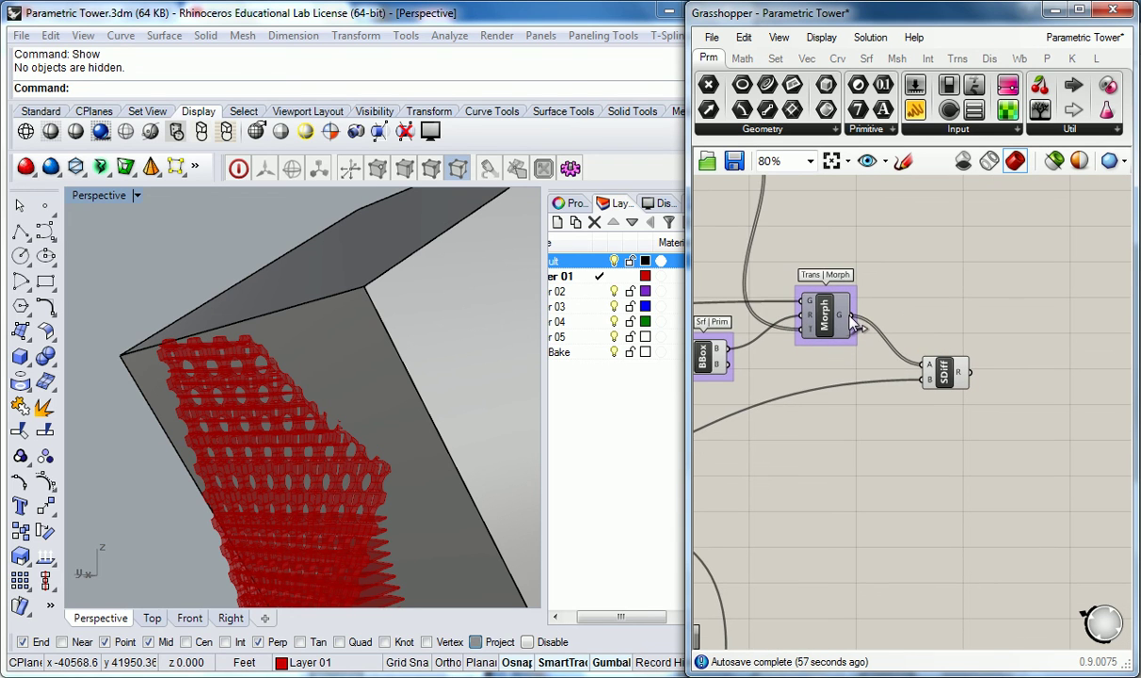
mouse_move(845, 317)
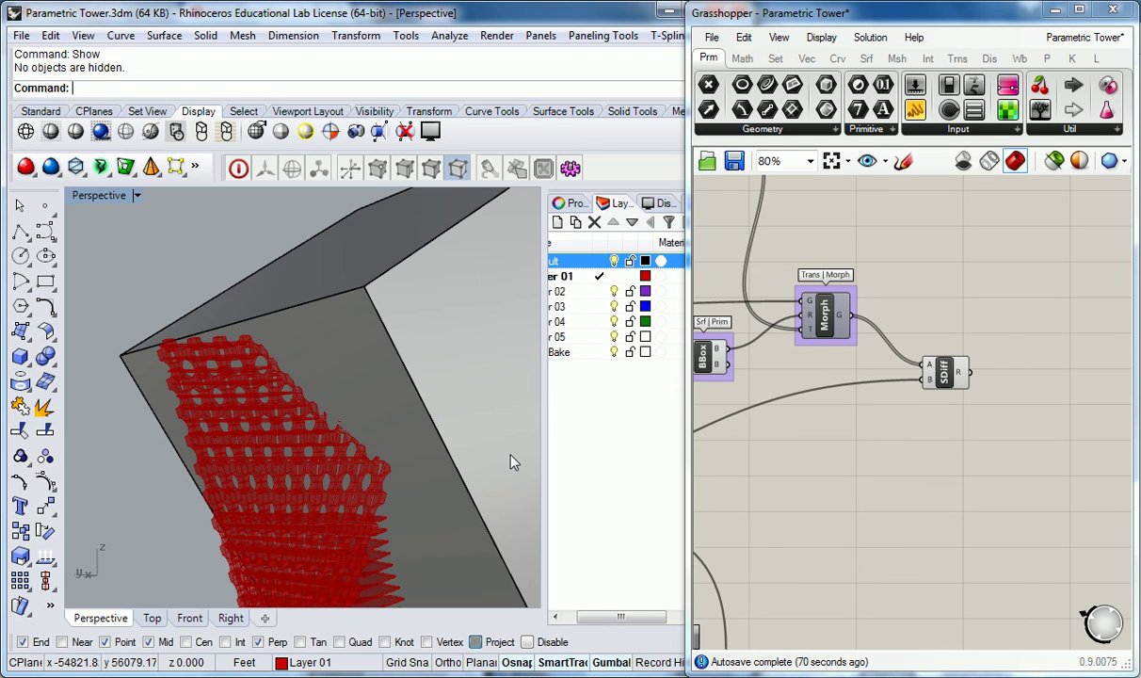
Step: Inspect the cut edge of the perforated panels up close and the tower's full height from several angles
right_drag(316, 406, 273, 403)
scroll(430, 340, up, 5)
right_drag(431, 346, 303, 455)
scroll(363, 466, down, 3)
shift+right_drag(440, 465, 410, 416)
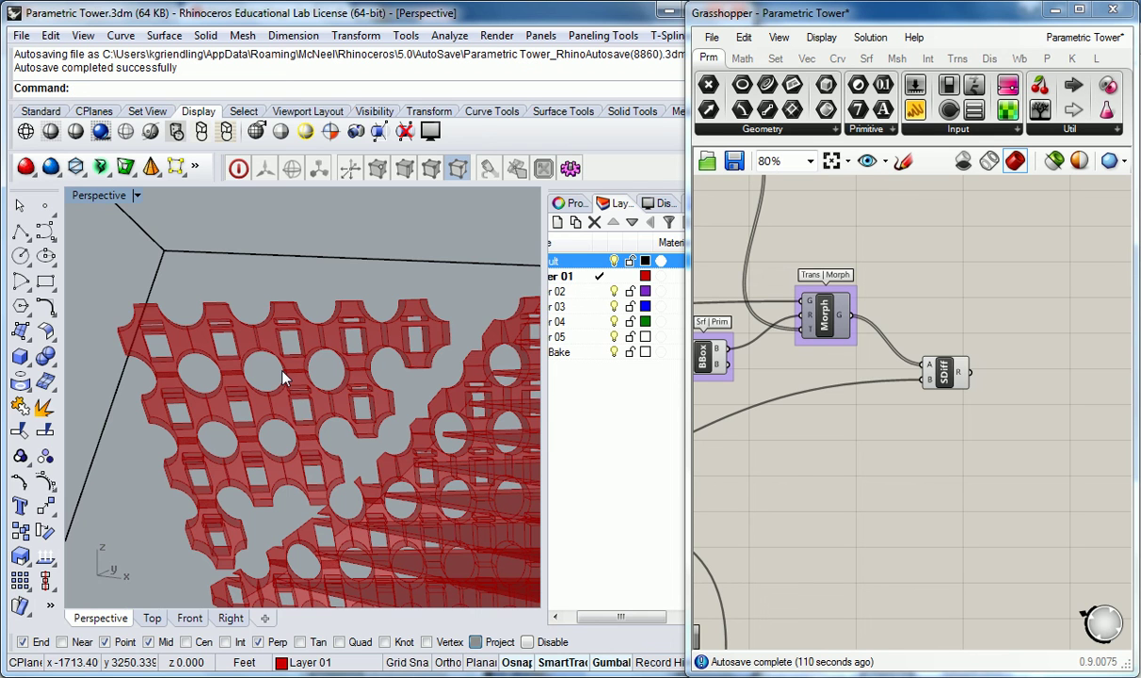
scroll(283, 377, down, 12)
right_drag(278, 382, 387, 421)
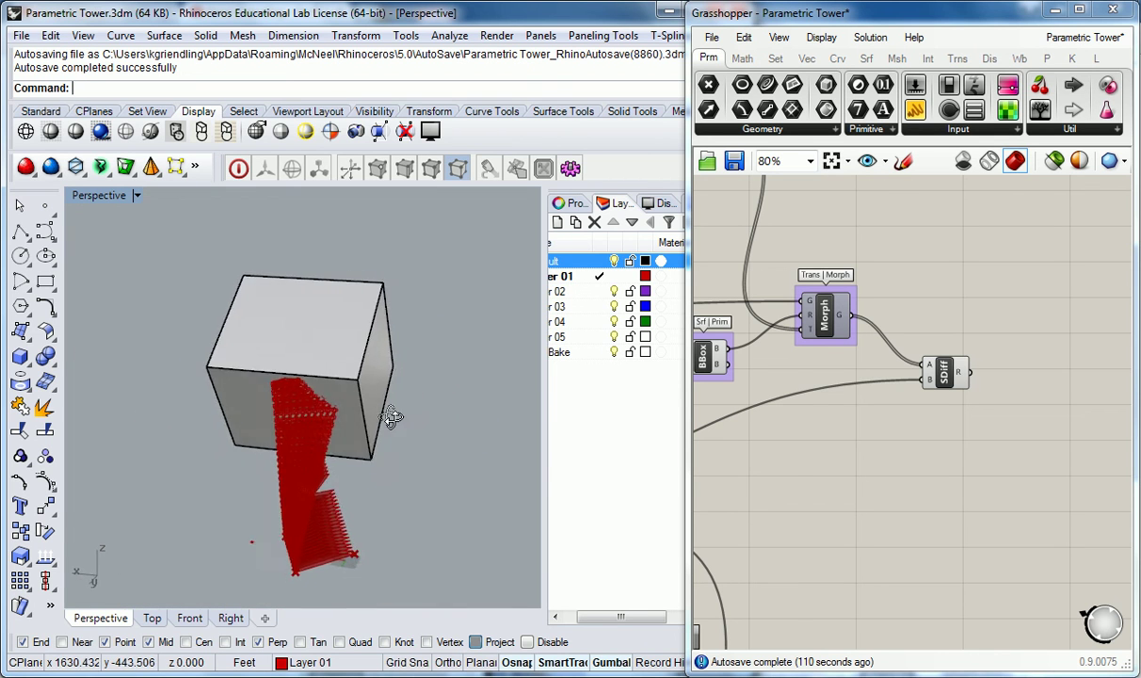
scroll(314, 459, up, 5)
scroll(314, 460, up, 3)
mouse_move(306, 470)
right_down()
mouse_move(283, 494)
mouse_move(316, 420)
mouse_move(301, 472)
mouse_move(325, 460)
right_up()
shift+right_drag(334, 461, 400, 451)
right_drag(398, 437, 418, 387)
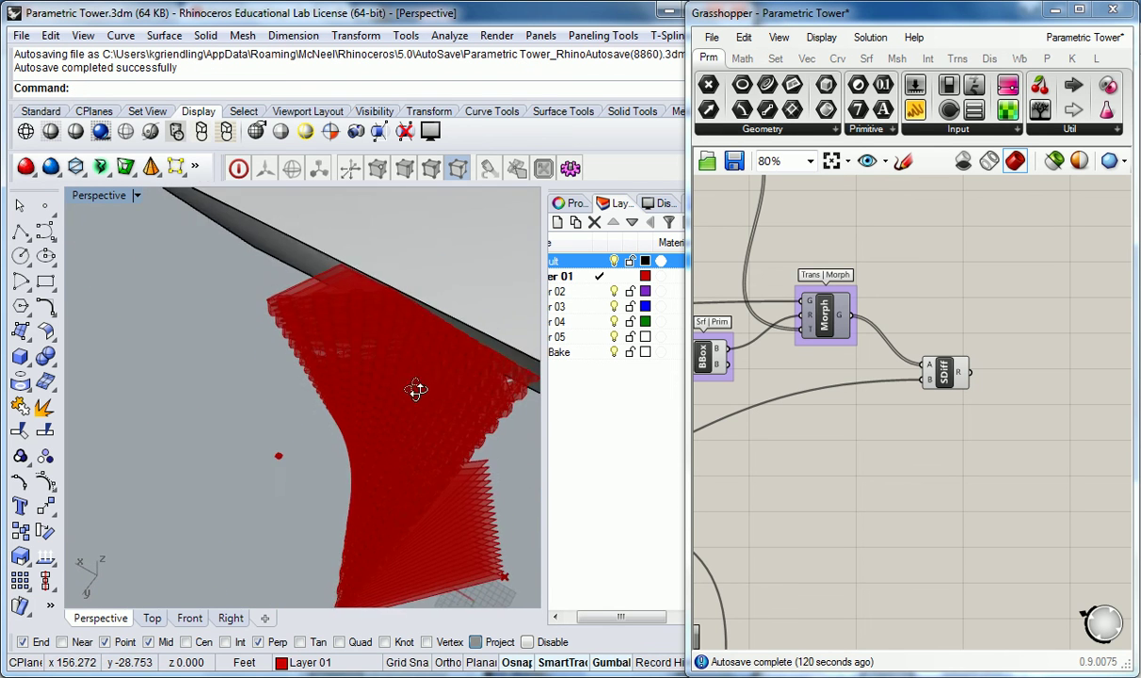
scroll(361, 483, up, 3)
right_drag(361, 483, 447, 438)
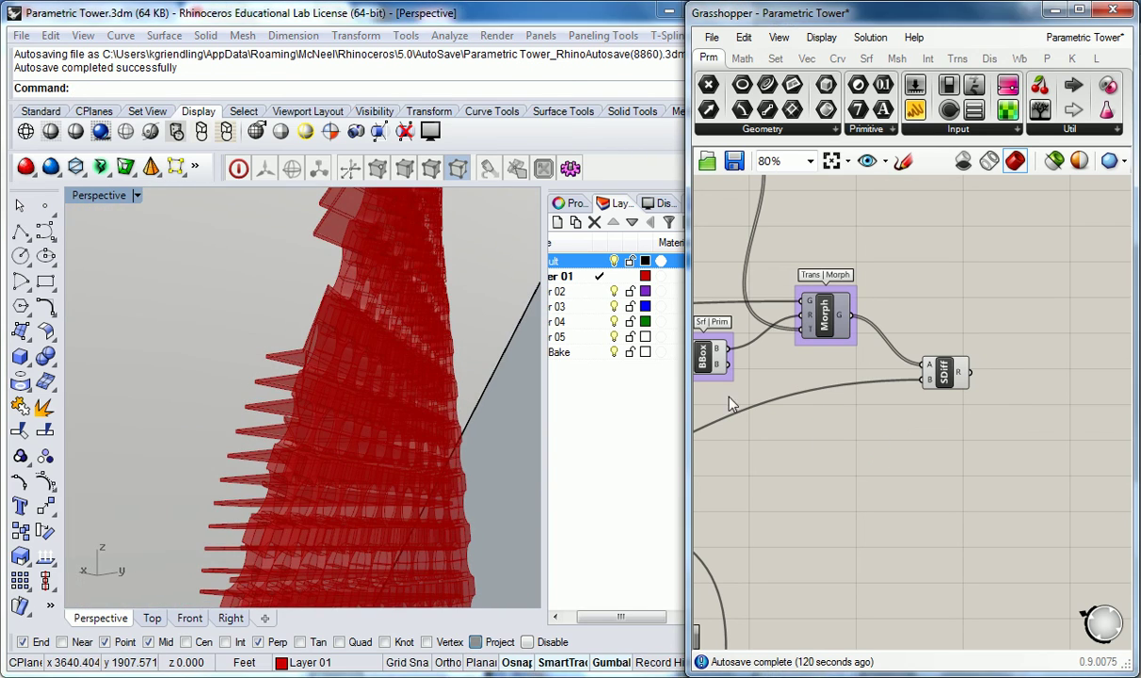
Step: Widen the Grasshopper window and select the Brep parameter that feeds the new Solid Difference's B input
drag(692, 388, 487, 395)
right_drag(575, 400, 829, 493)
scroll(890, 501, down, 1)
scroll(888, 458, up, 1)
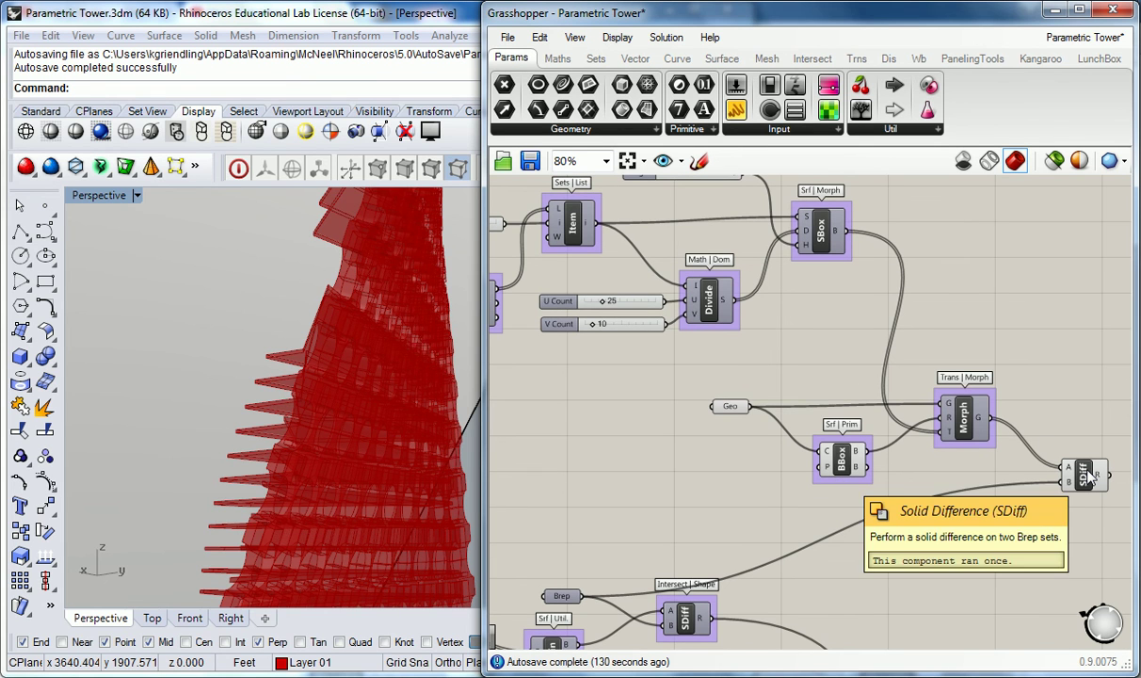
click(561, 596)
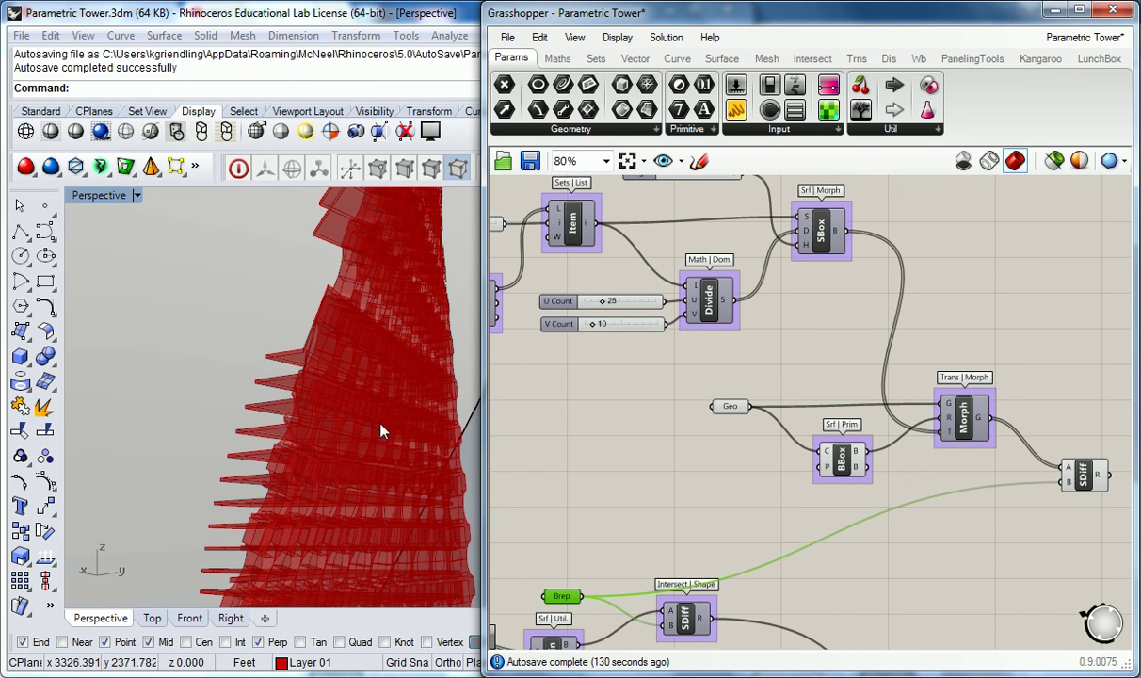
Step: Review the cutting box around the trimmed tower panels and the new Solid Difference at the end of the definition
click(245, 329)
key(Delete)
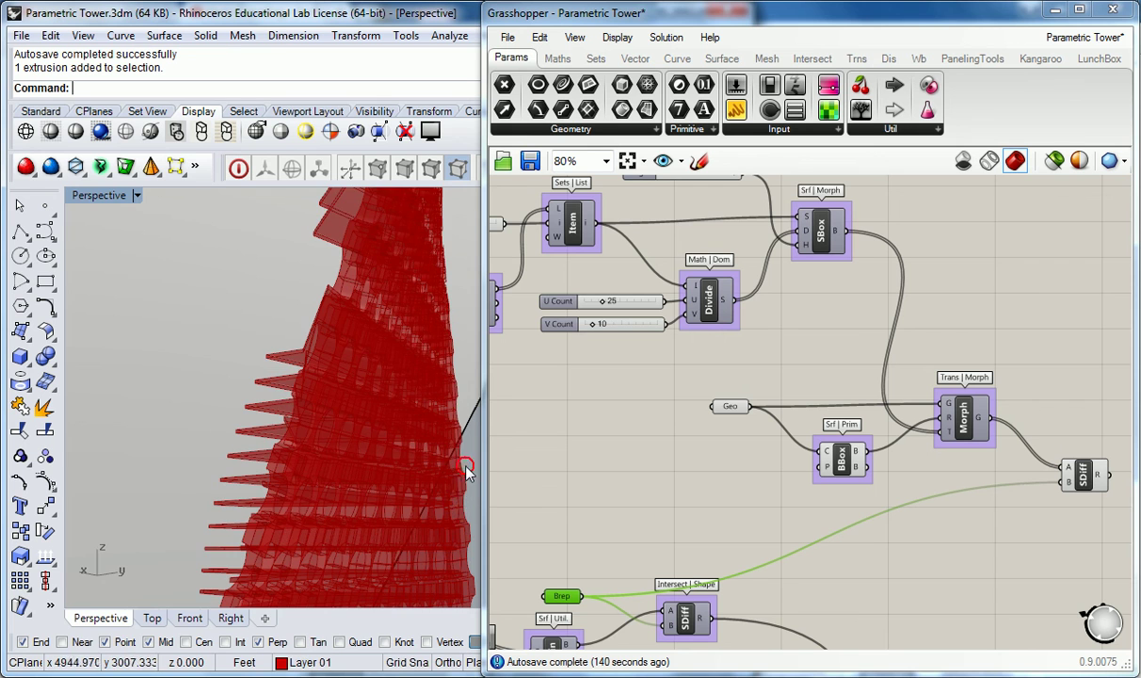
scroll(462, 454, down, 3)
scroll(462, 454, down, 4)
right_drag(420, 422, 346, 439)
click(679, 470)
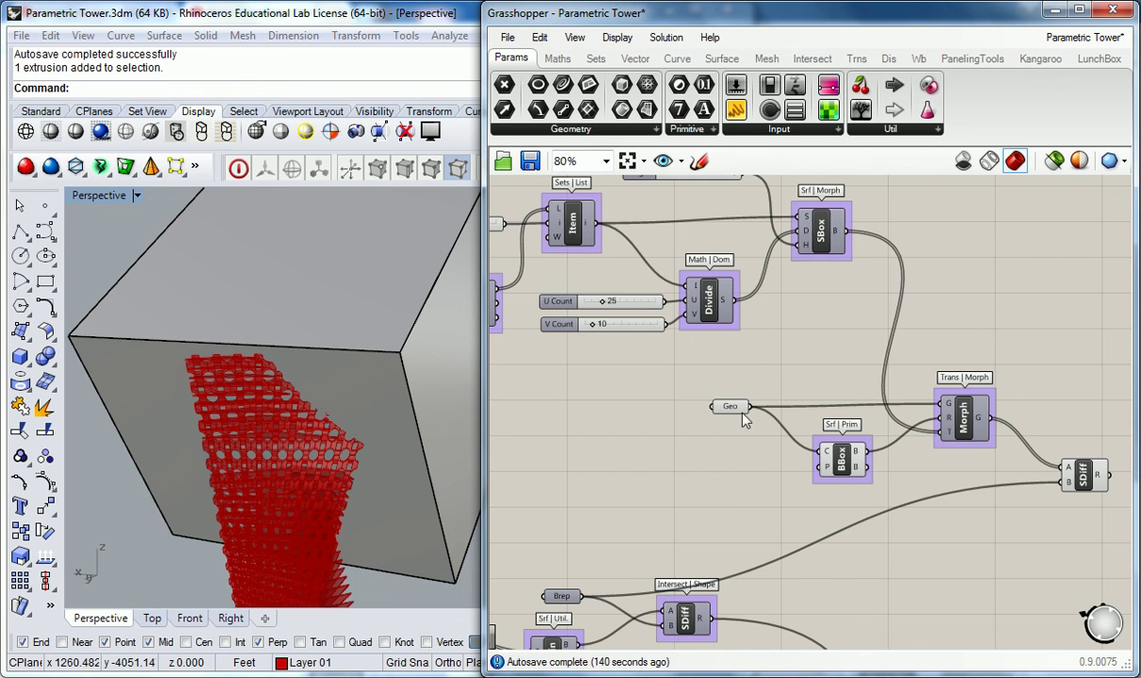
scroll(837, 379, down, 3)
right_drag(1019, 430, 861, 392)
scroll(860, 390, up, 3)
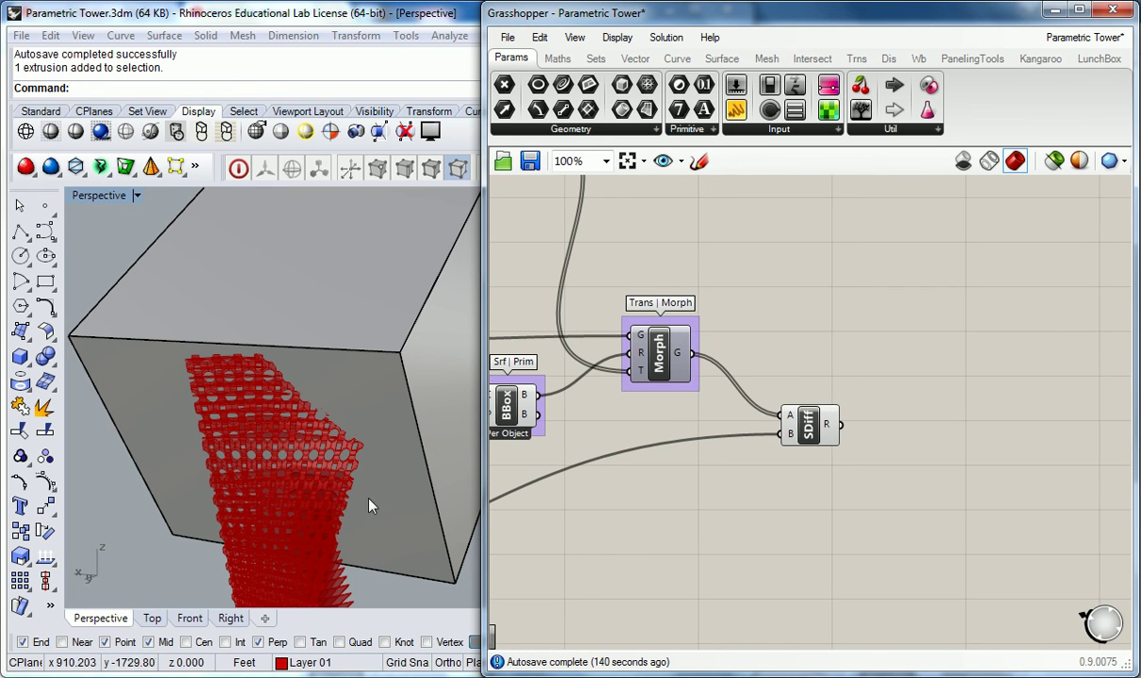